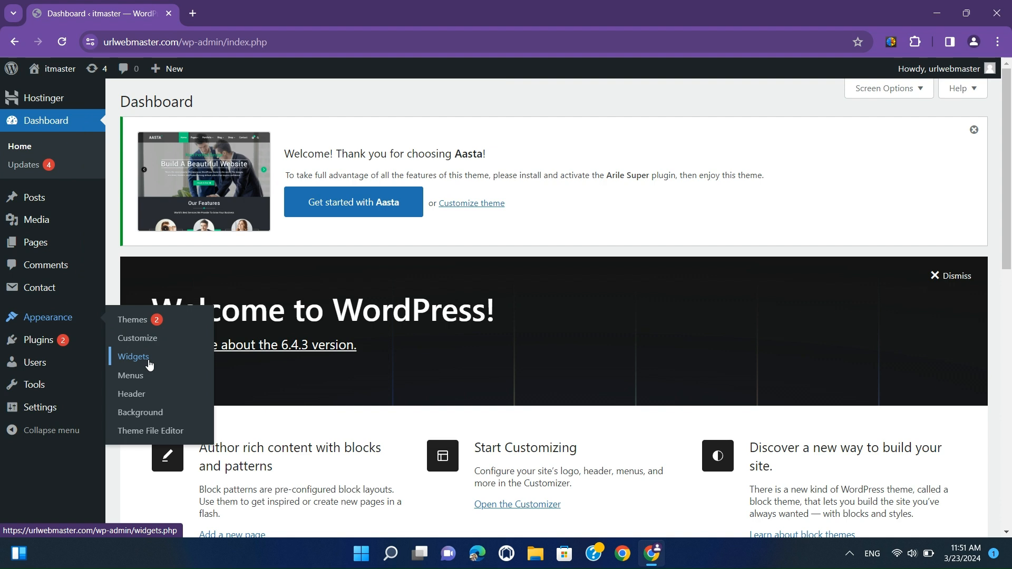
# Step: Open the Widgets page and examine the blocks in the Sidebar Widget Area and the list of footer sidebar areas
pyautogui.click(149, 364)
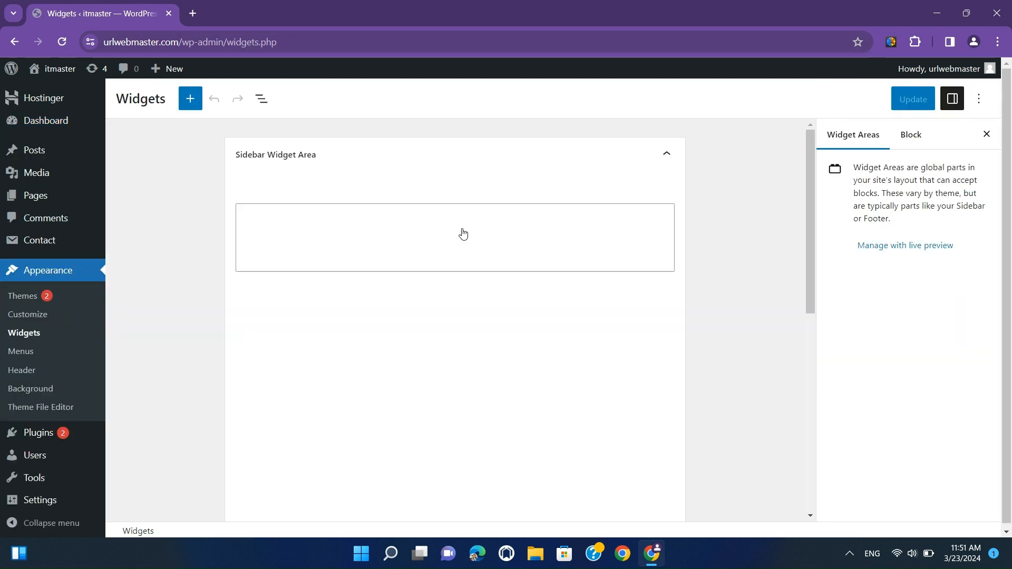
pyautogui.scroll(-3, 448, 283)
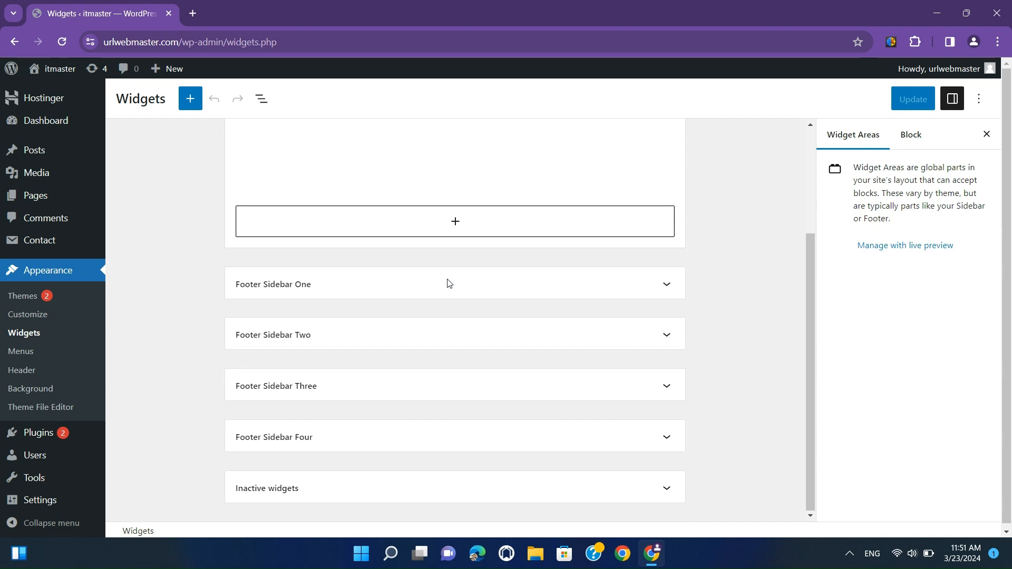
pyautogui.scroll(5, 448, 285)
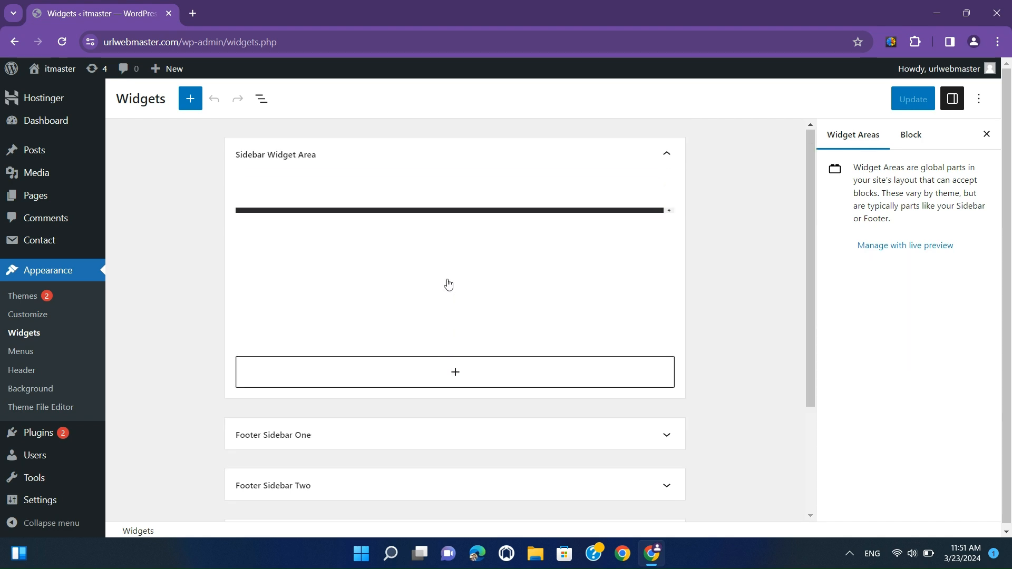
pyautogui.scroll(-10, 448, 284)
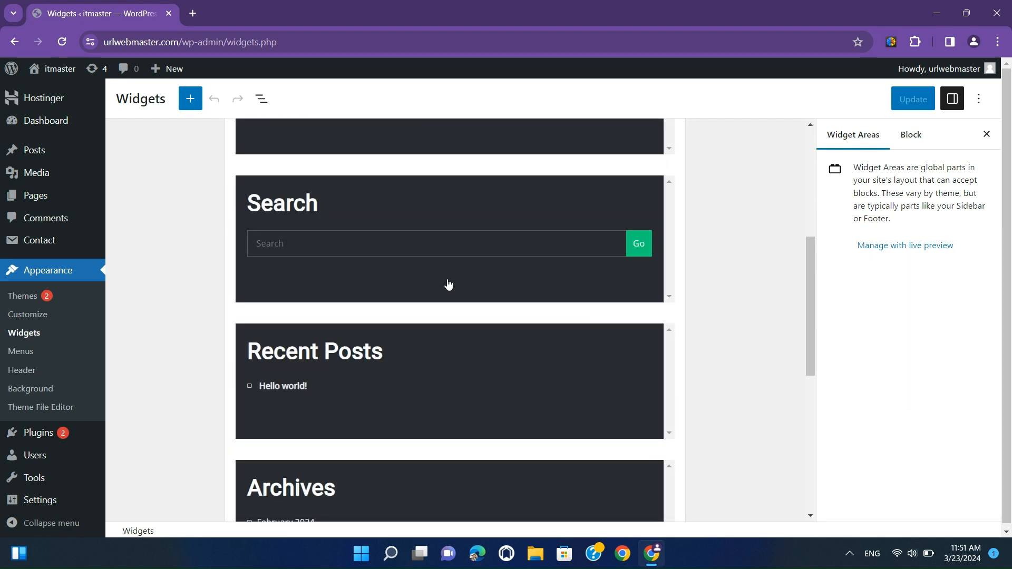
pyautogui.scroll(-2, 448, 284)
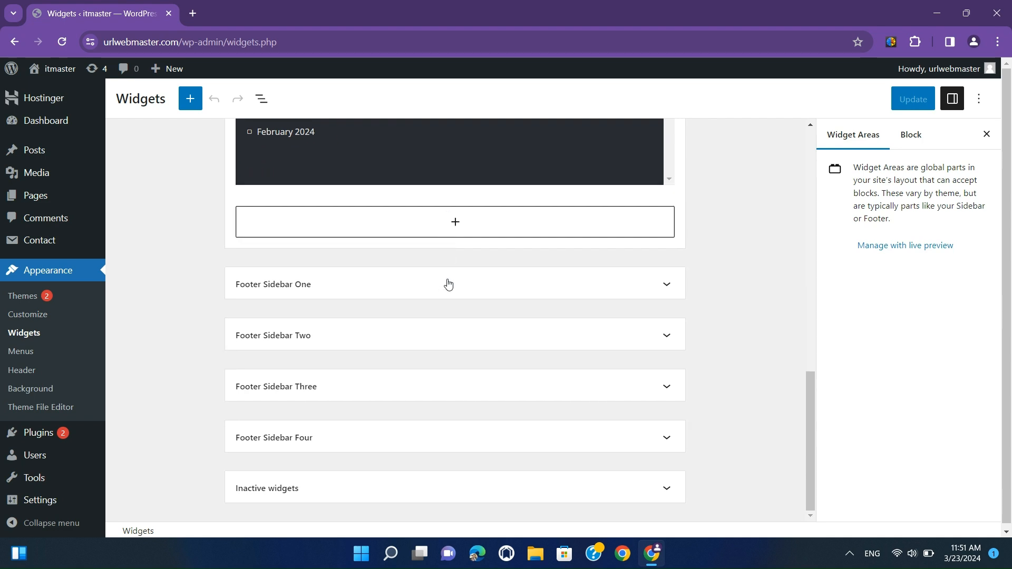
pyautogui.scroll(2, 448, 284)
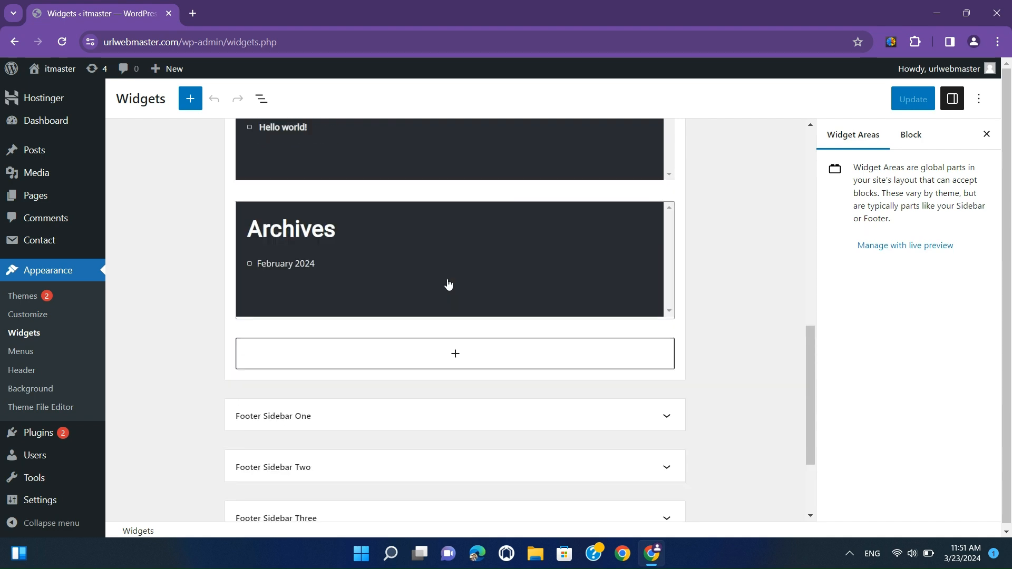
pyautogui.scroll(10, 448, 284)
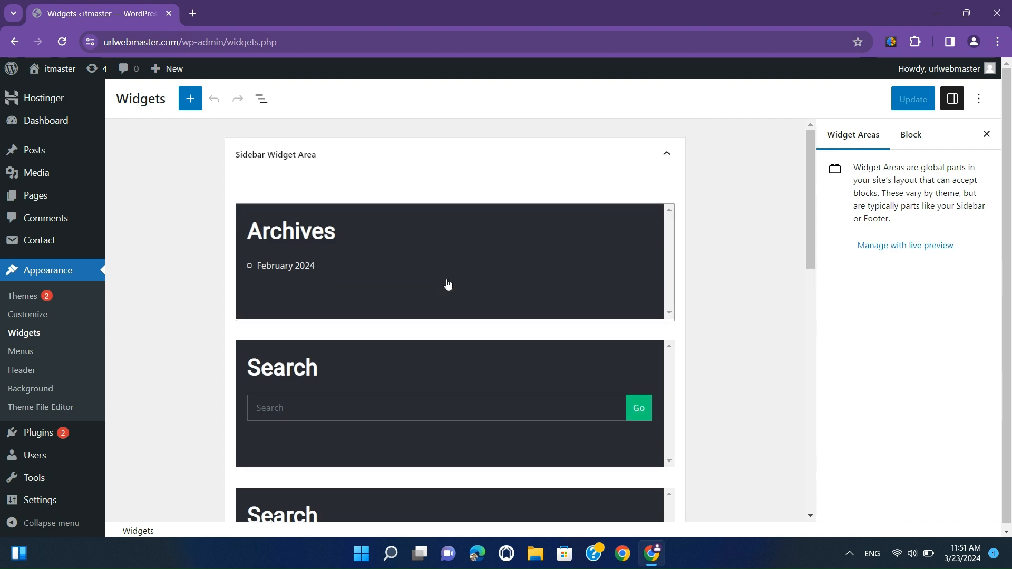
pyautogui.scroll(-10, 448, 285)
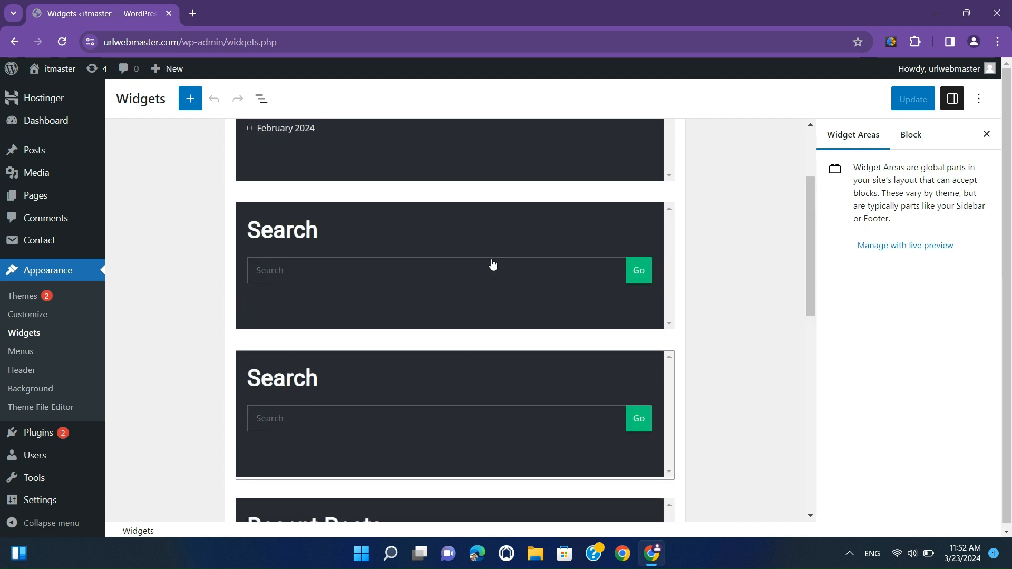
pyautogui.scroll(2, 493, 264)
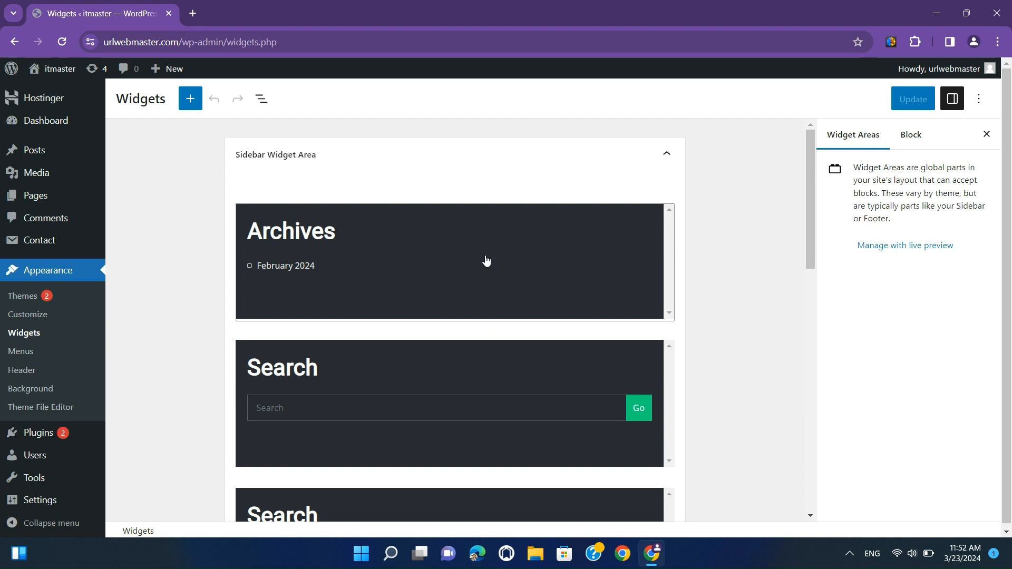
pyautogui.scroll(-3, 485, 259)
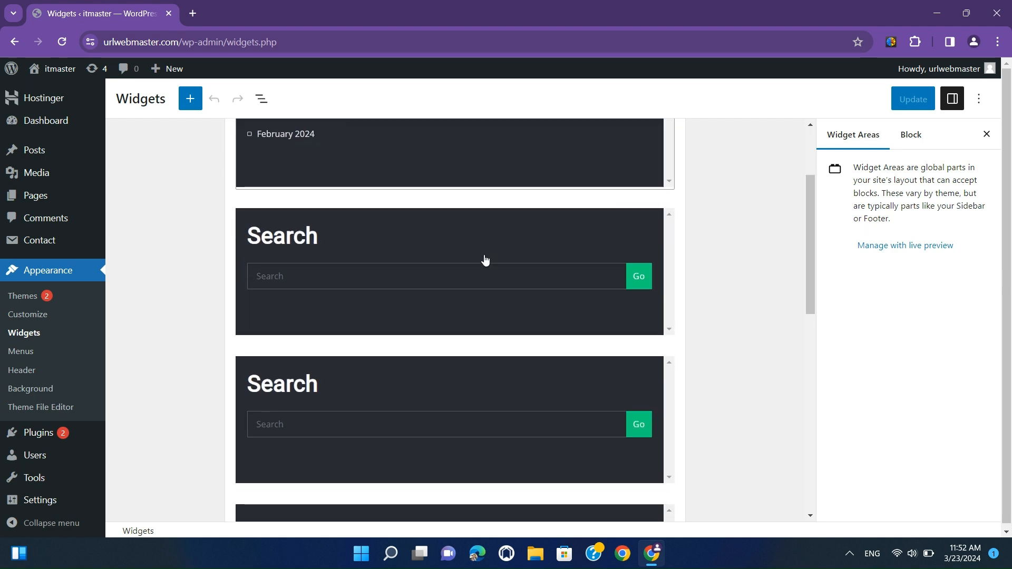
pyautogui.scroll(-5, 485, 260)
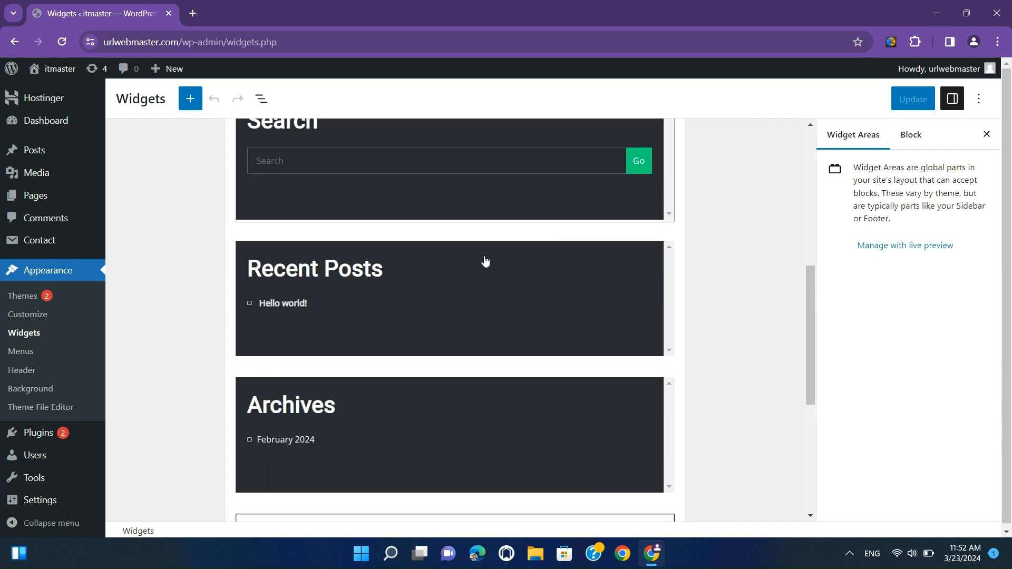
pyautogui.scroll(-5, 485, 260)
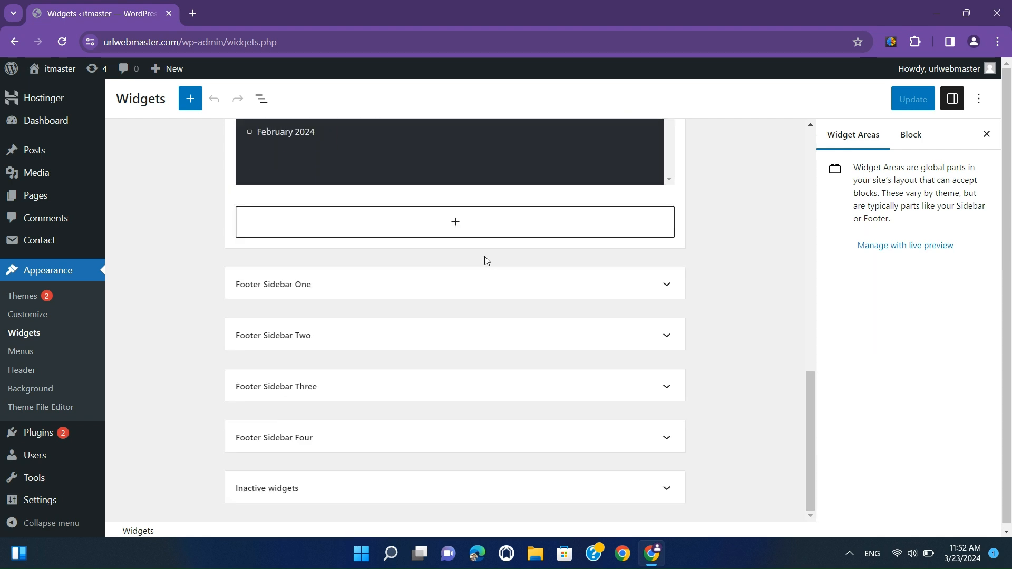
pyautogui.scroll(6, 485, 259)
pyautogui.scroll(7, 485, 259)
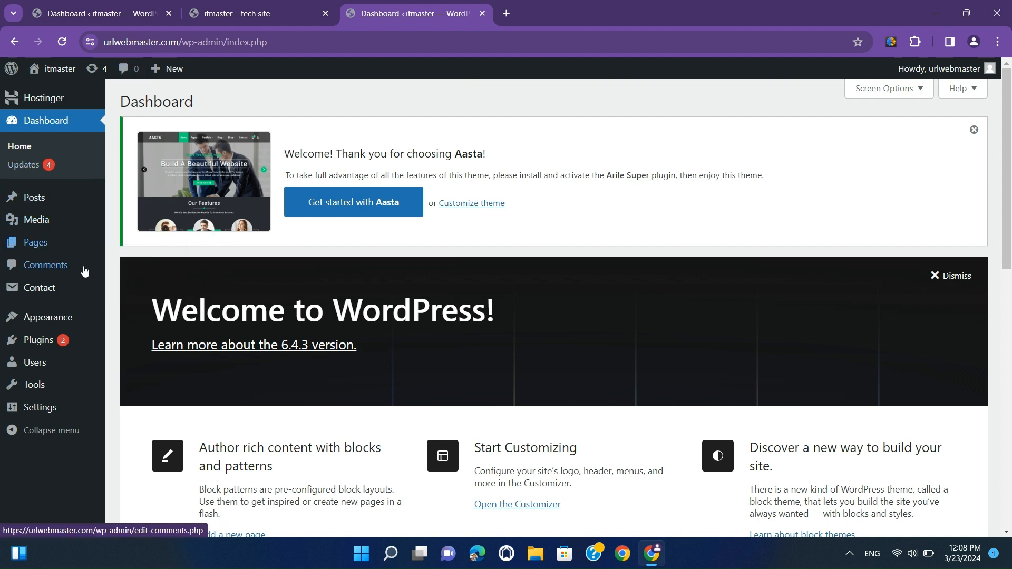
# Step: Open the Widgets page from the dashboard's Appearance section and check its widget areas
pyautogui.moveTo(73, 322)
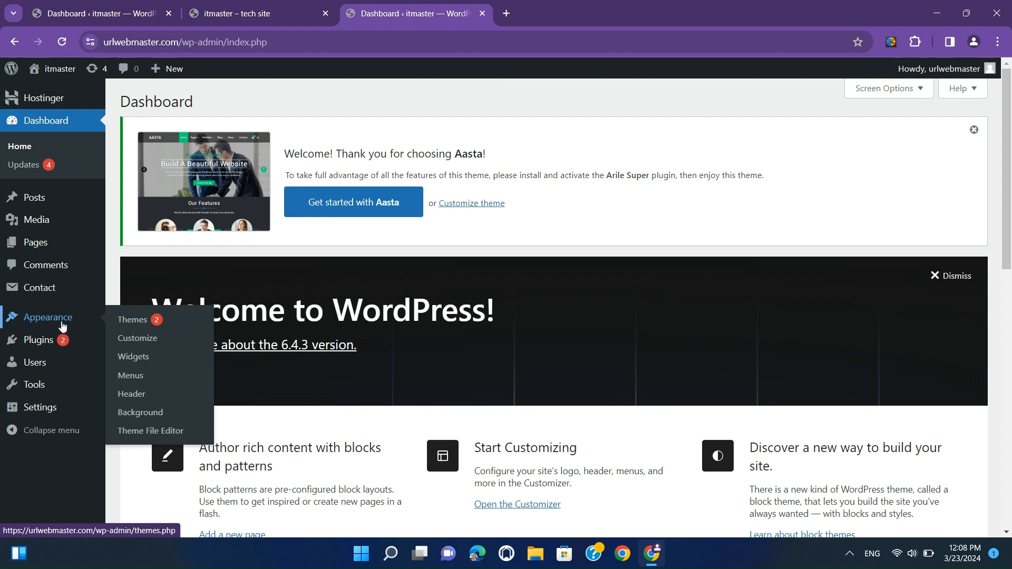
pyautogui.click(139, 362)
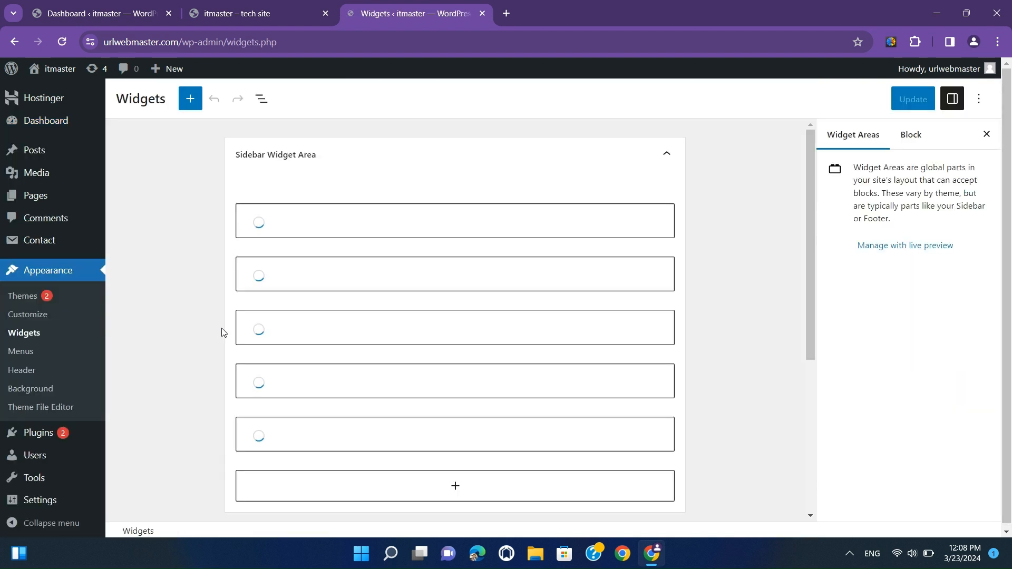
pyautogui.scroll(-2, 224, 329)
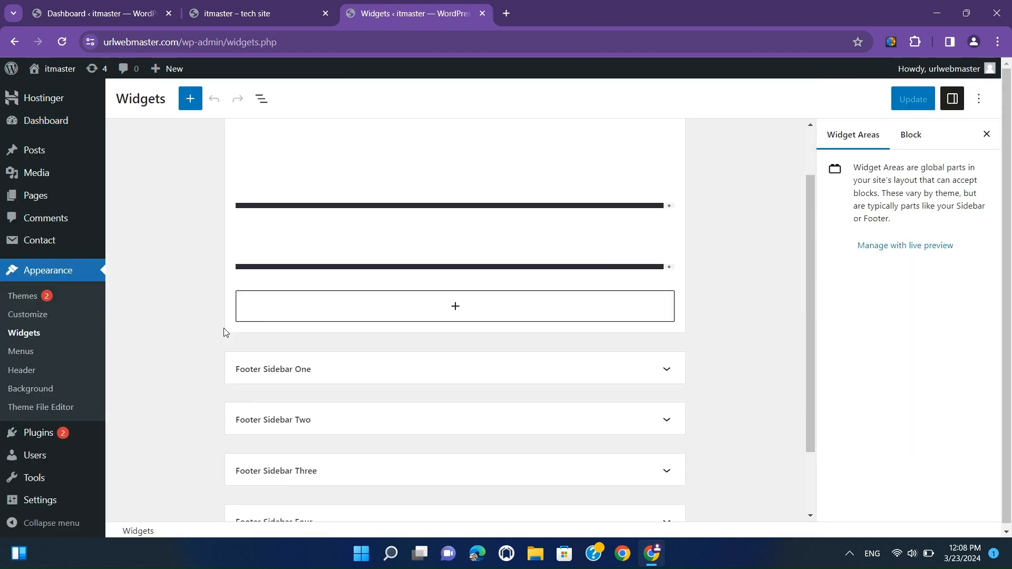
pyautogui.scroll(6, 232, 341)
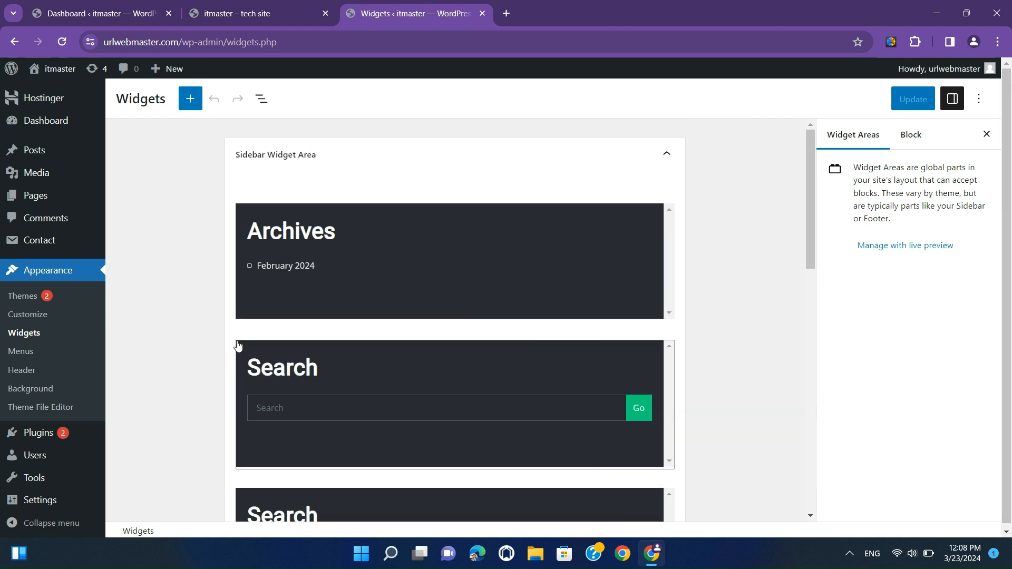
# Step: Collapse the Sidebar Widget Area to view all widget areas, and expand it again to review its blocks
pyautogui.click(667, 154)
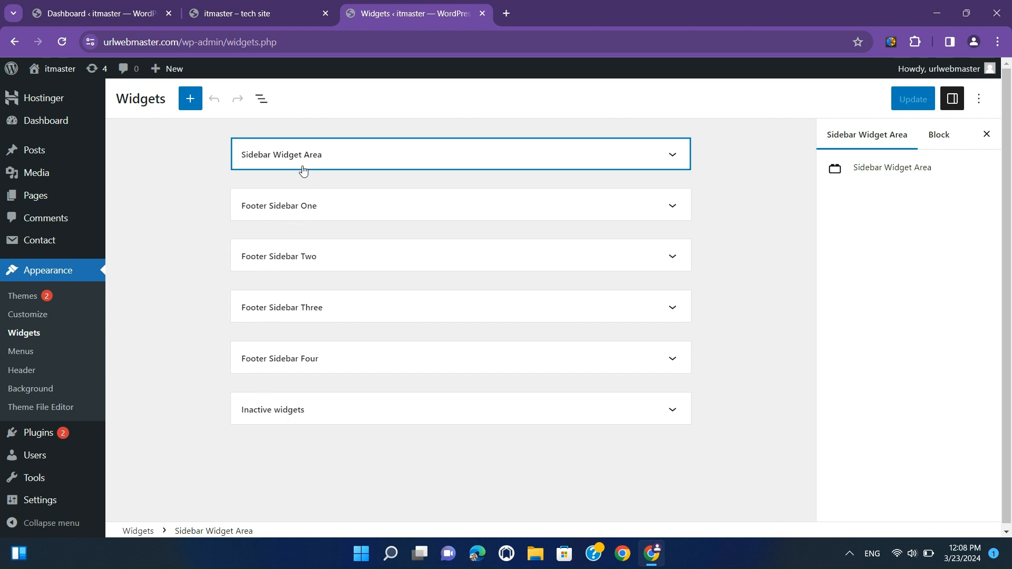
pyautogui.moveTo(311, 156); pyautogui.dragTo(316, 209)
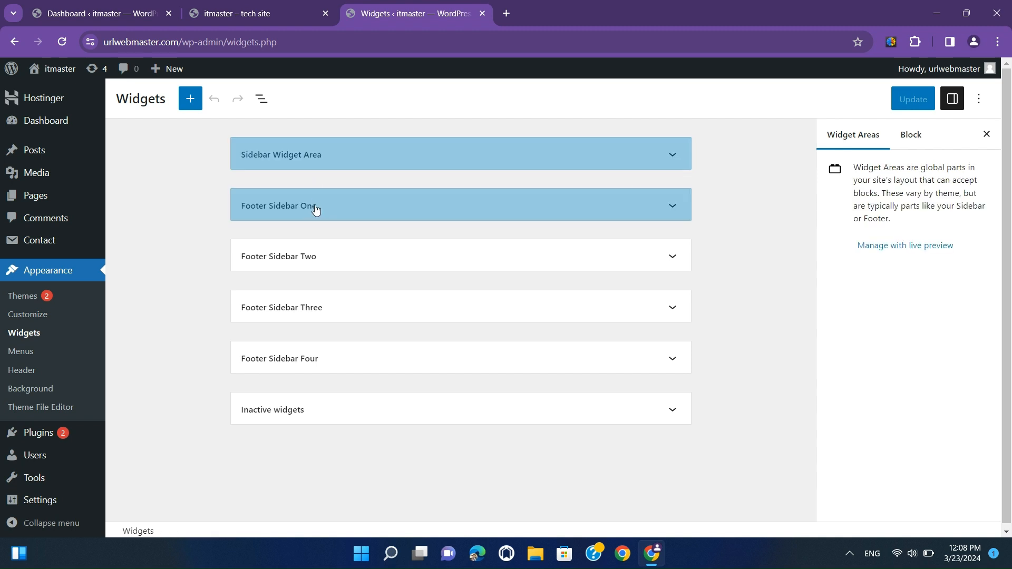
pyautogui.click(312, 155)
pyautogui.click(265, 159)
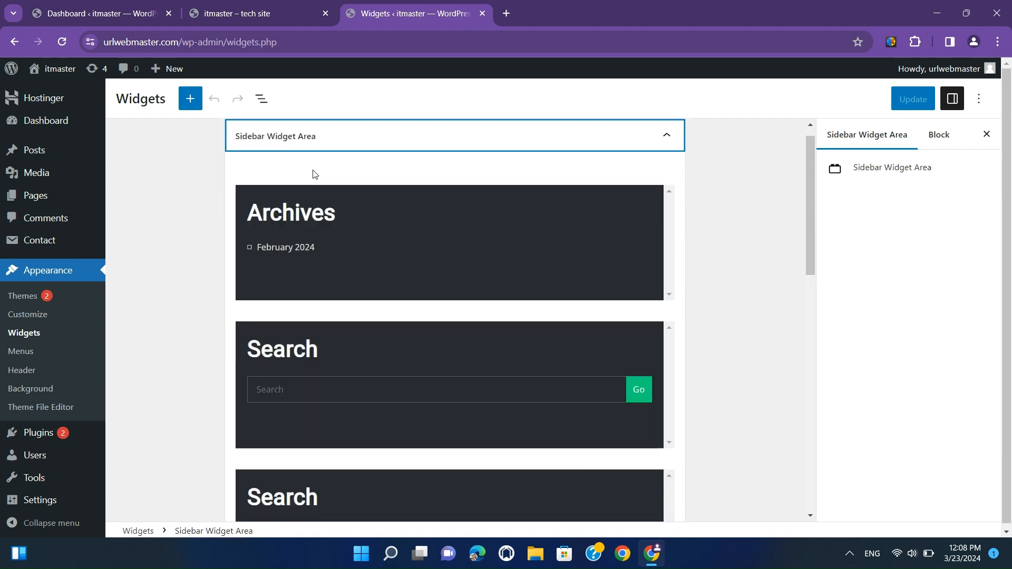
pyautogui.scroll(-3, 311, 253)
pyautogui.scroll(-10, 316, 279)
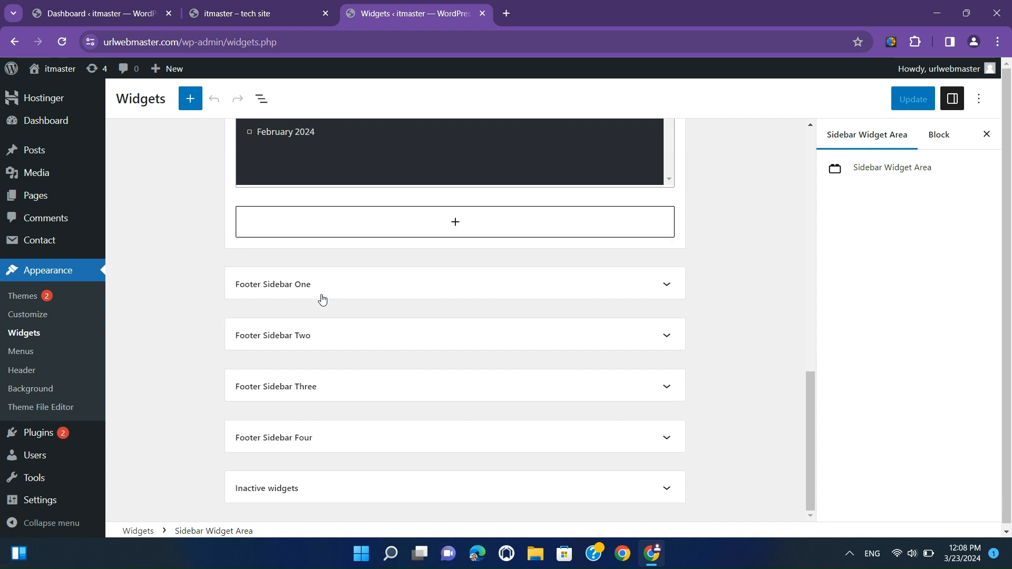
pyautogui.scroll(3, 332, 293)
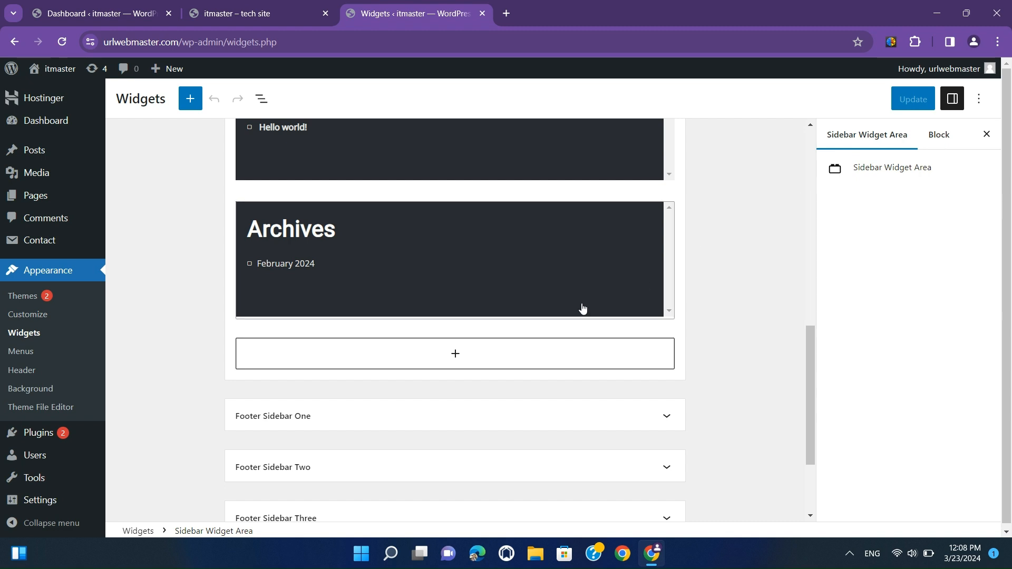
pyautogui.scroll(3, 479, 296)
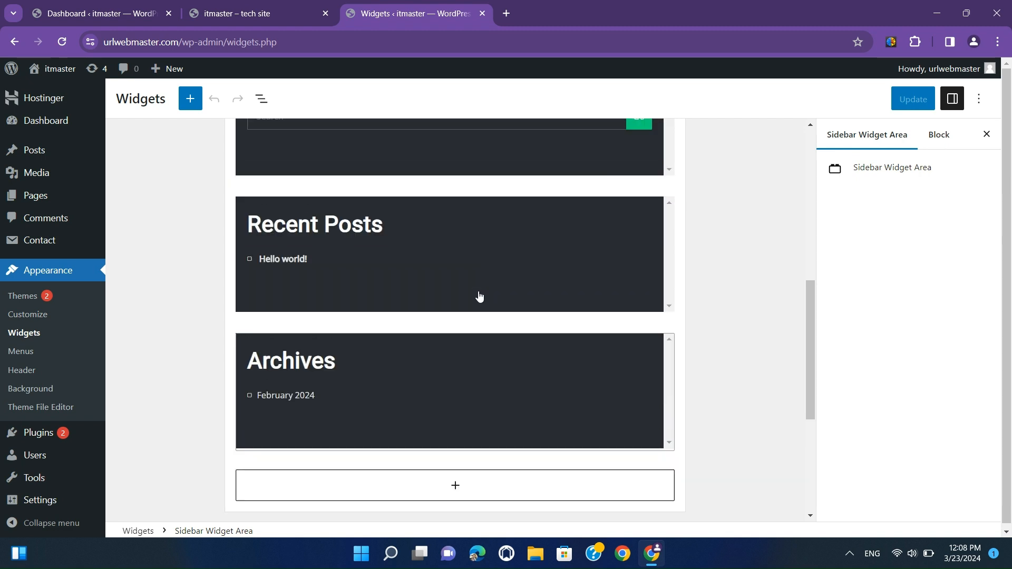
pyautogui.scroll(-5, 479, 294)
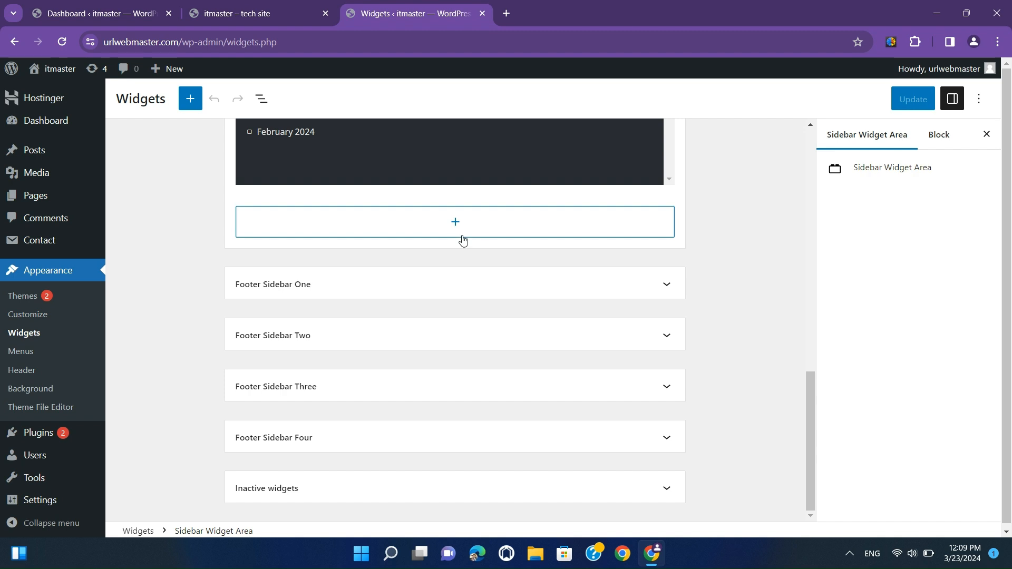
# Step: Add a YouTube embed block at the end of the Sidebar Widget Area from the full block library
pyautogui.click(457, 223)
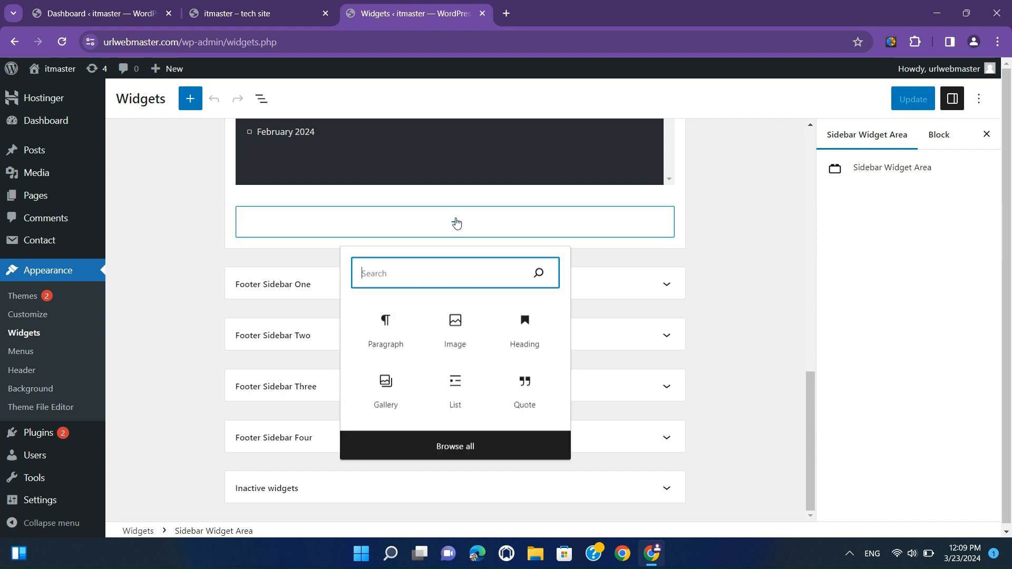
pyautogui.click(442, 447)
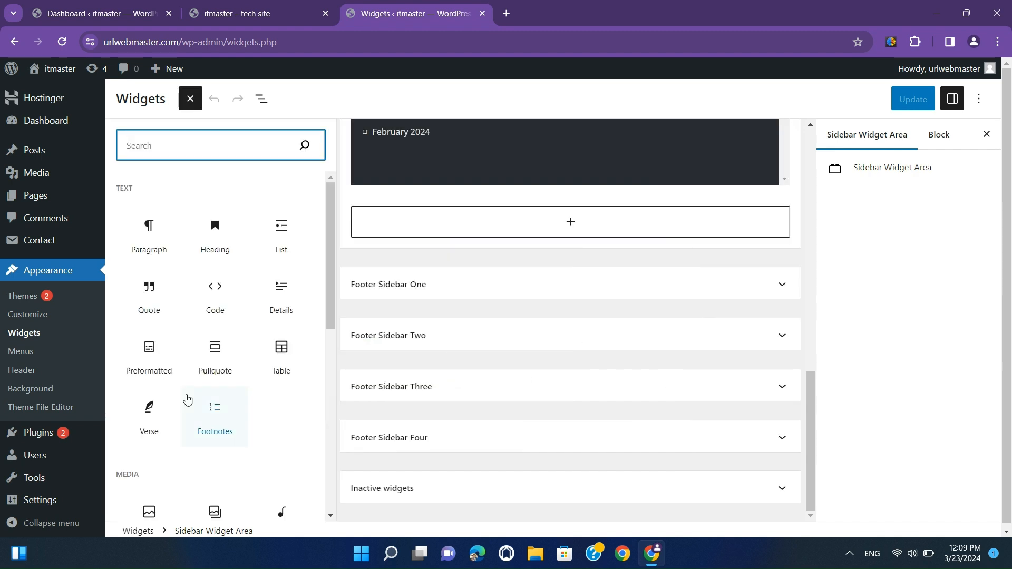
pyautogui.scroll(-3, 217, 263)
pyautogui.scroll(3, 265, 287)
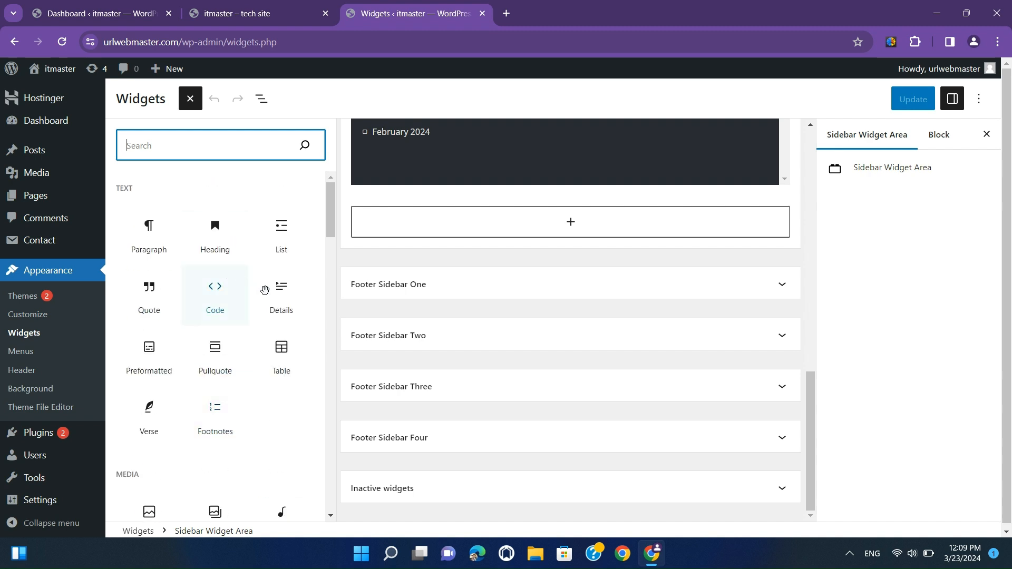
pyautogui.scroll(-5, 269, 307)
pyautogui.scroll(-15, 275, 326)
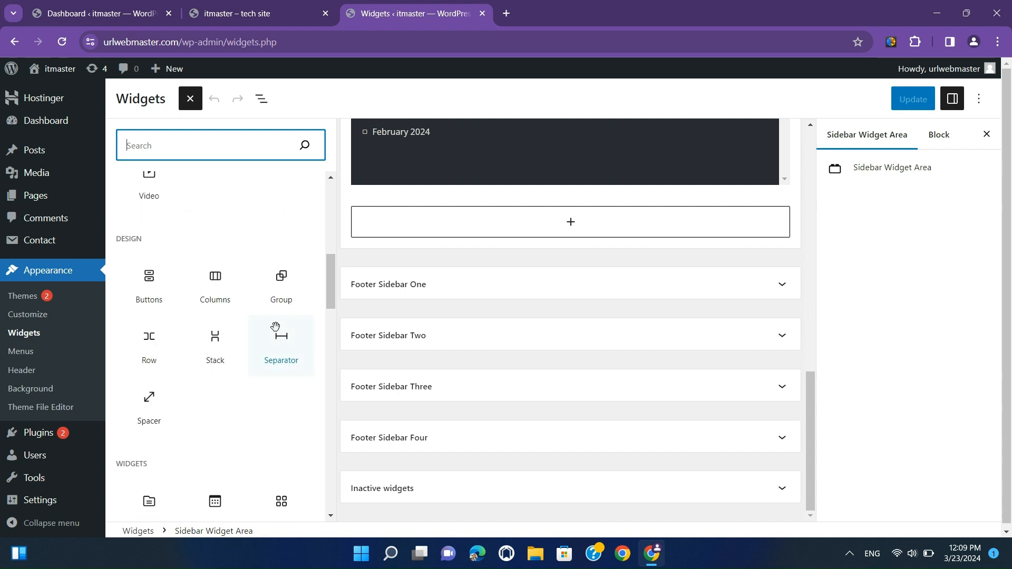
pyautogui.scroll(-3, 276, 334)
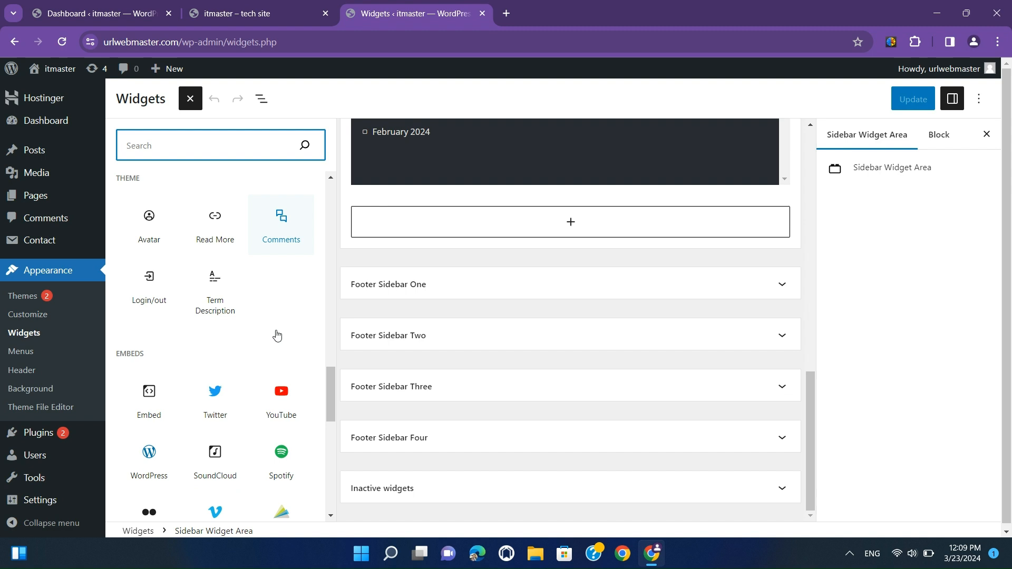
pyautogui.click(287, 396)
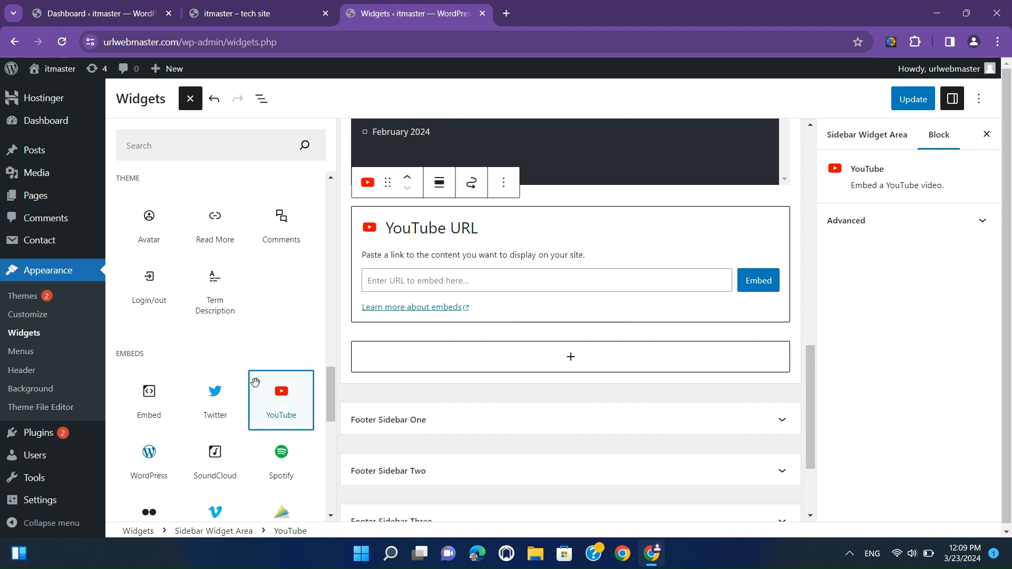
# Step: Browse the other embed, widget and media blocks available in the block library
pyautogui.scroll(-4, 232, 390)
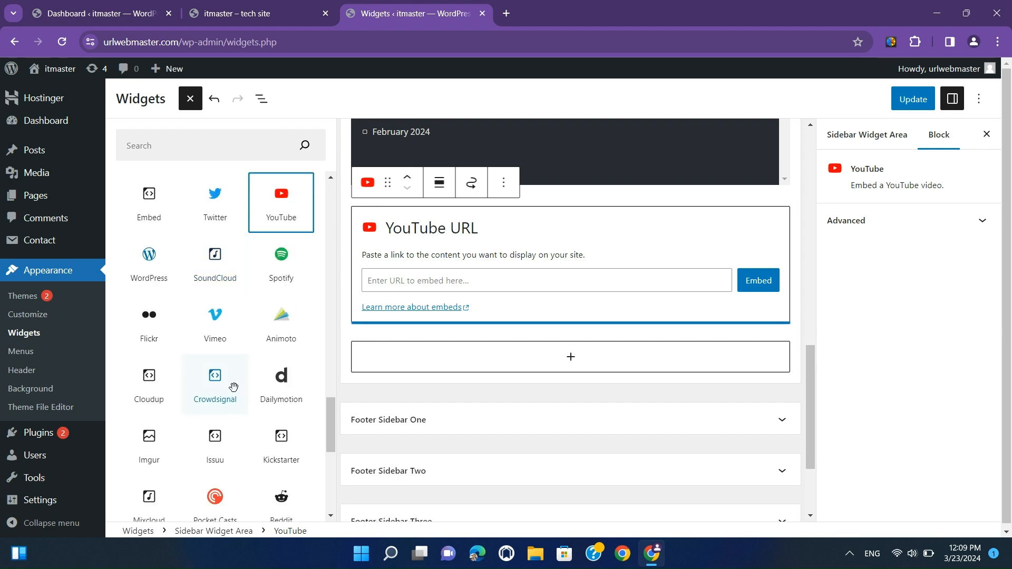
pyautogui.scroll(6, 235, 389)
pyautogui.scroll(12, 242, 390)
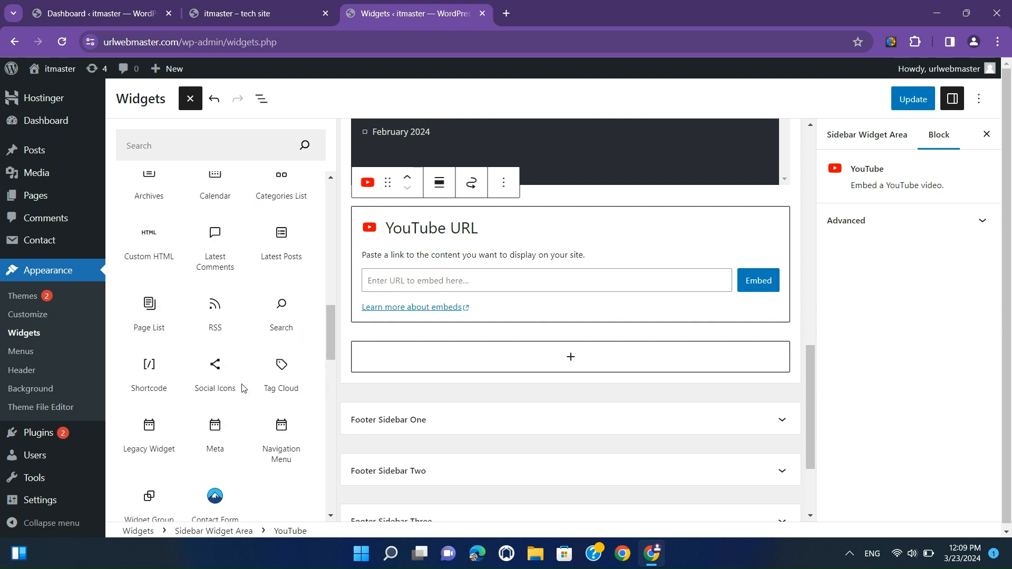
pyautogui.scroll(1, 244, 387)
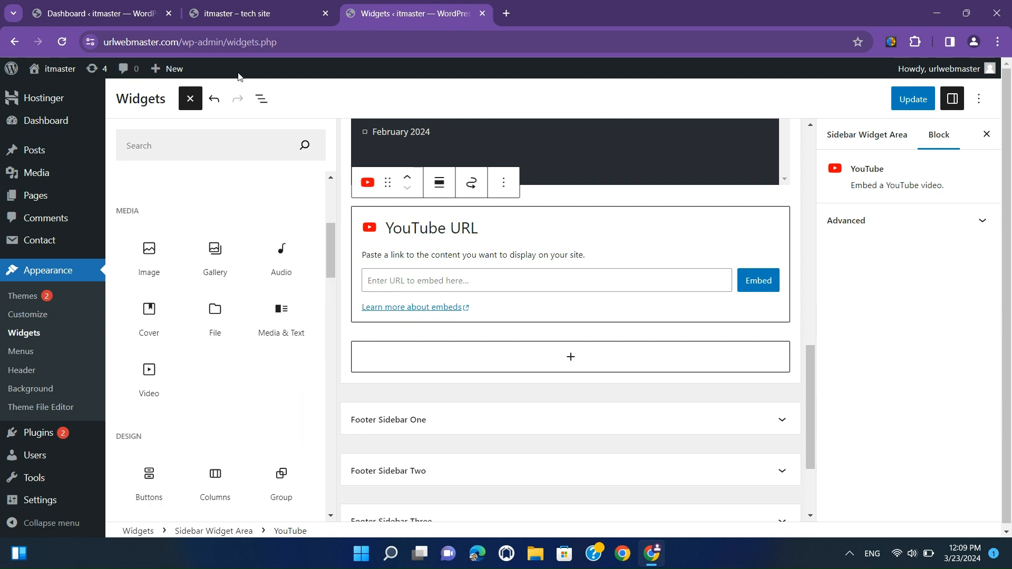
# Step: Switch to the live itmaster site and examine the Quick contact info section in its lower part
pyautogui.click(238, 13)
pyautogui.scroll(-4, 336, 321)
pyautogui.scroll(3, 171, 373)
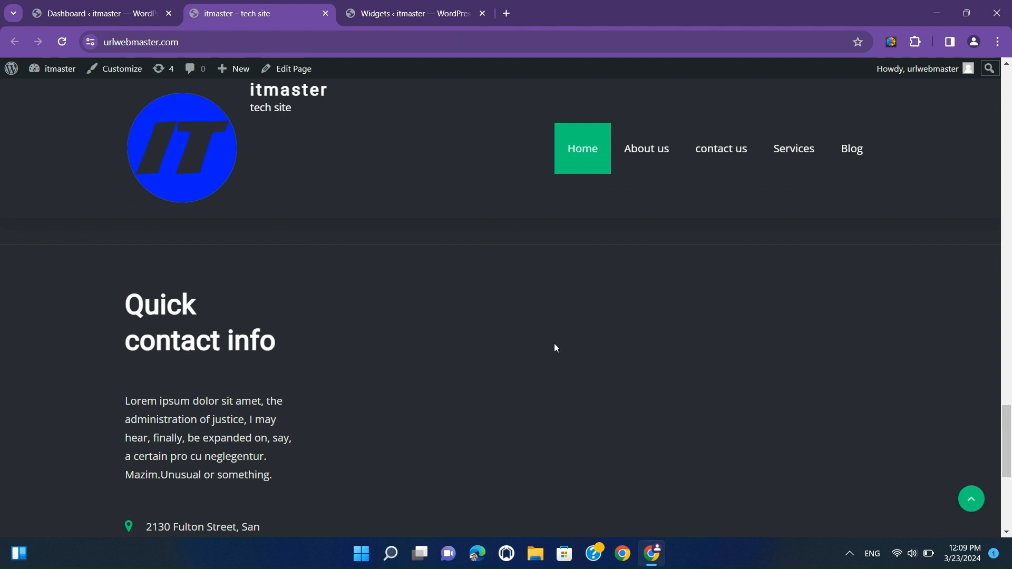
pyautogui.scroll(1, 246, 330)
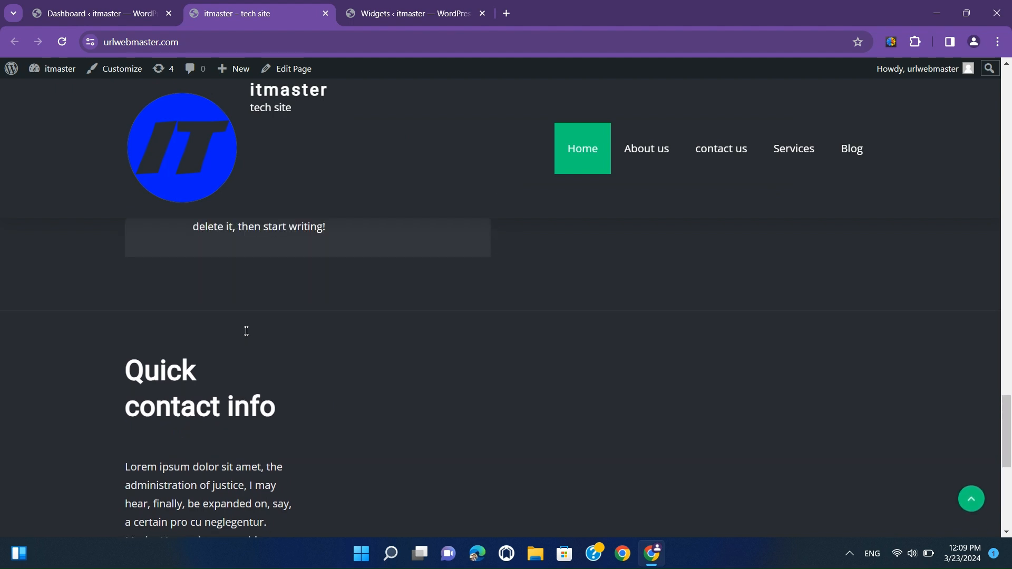
# Step: Return to the Widgets page and add a Video block after the YouTube block in the Sidebar Widget Area
pyautogui.scroll(-1, 246, 332)
pyautogui.click(396, 13)
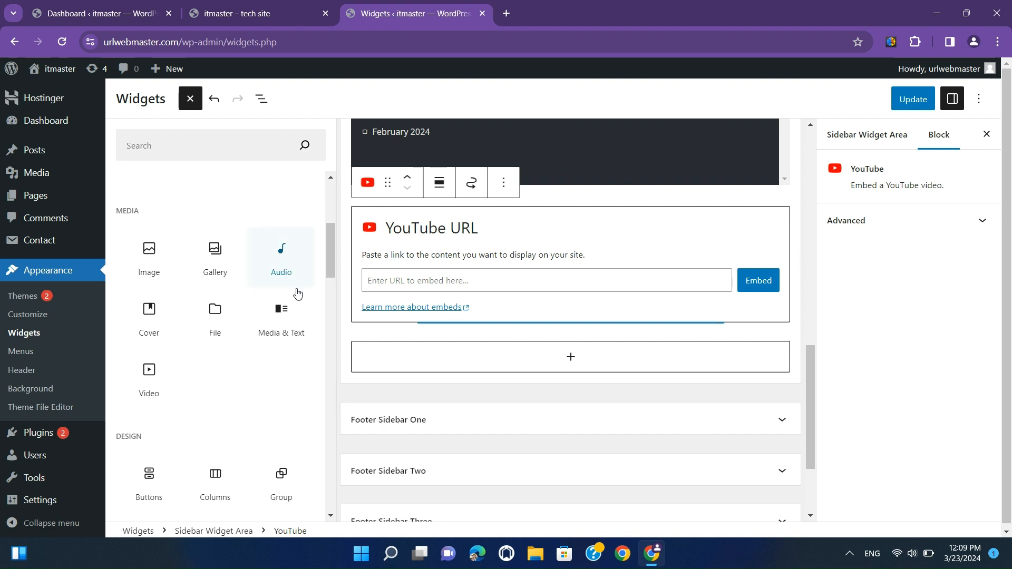
pyautogui.scroll(-3, 246, 390)
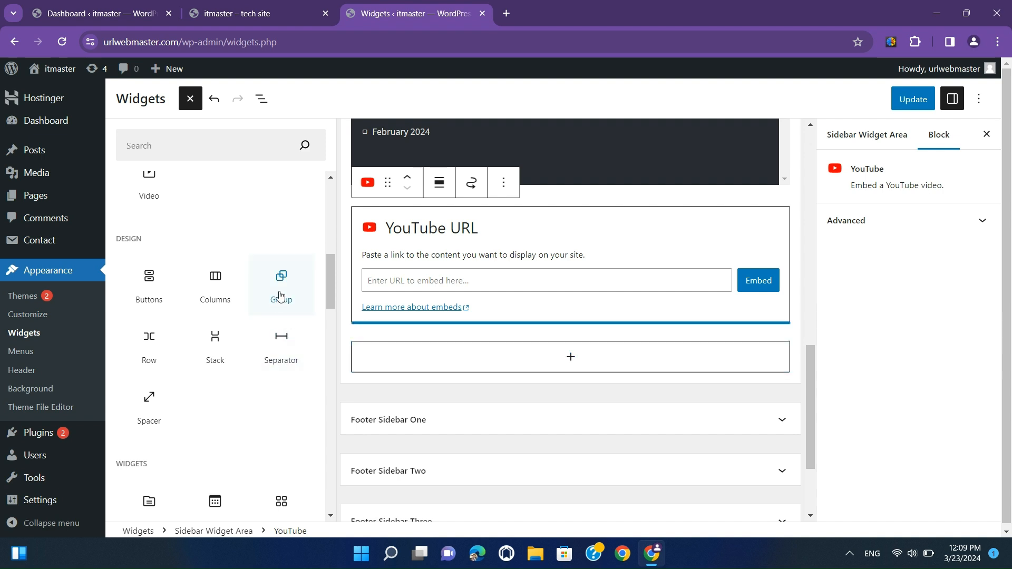
pyautogui.scroll(4, 176, 301)
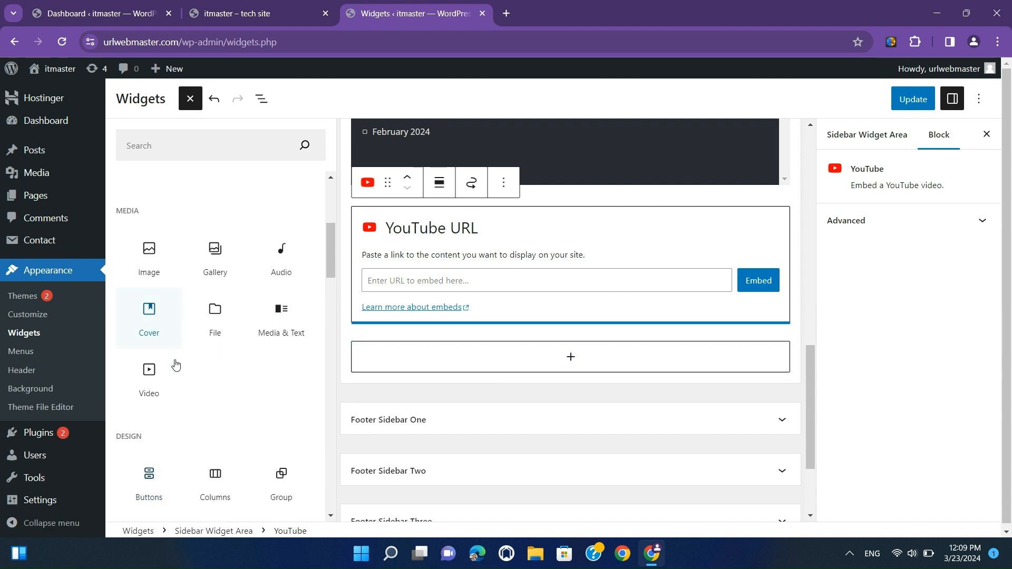
pyautogui.click(151, 372)
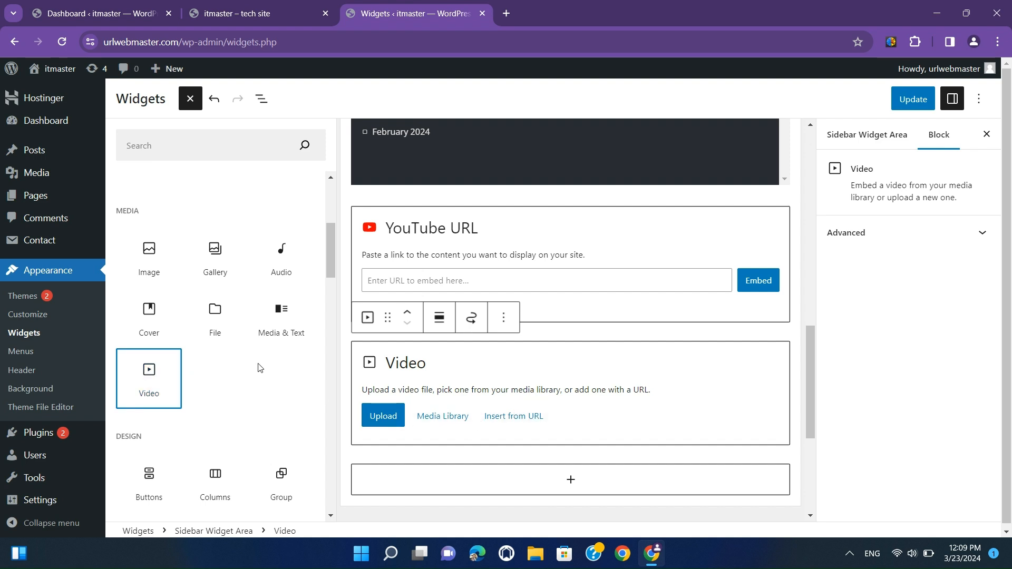
# Step: Insert a Social Icons block from the block library between the YouTube and Video blocks
pyautogui.scroll(-5, 258, 368)
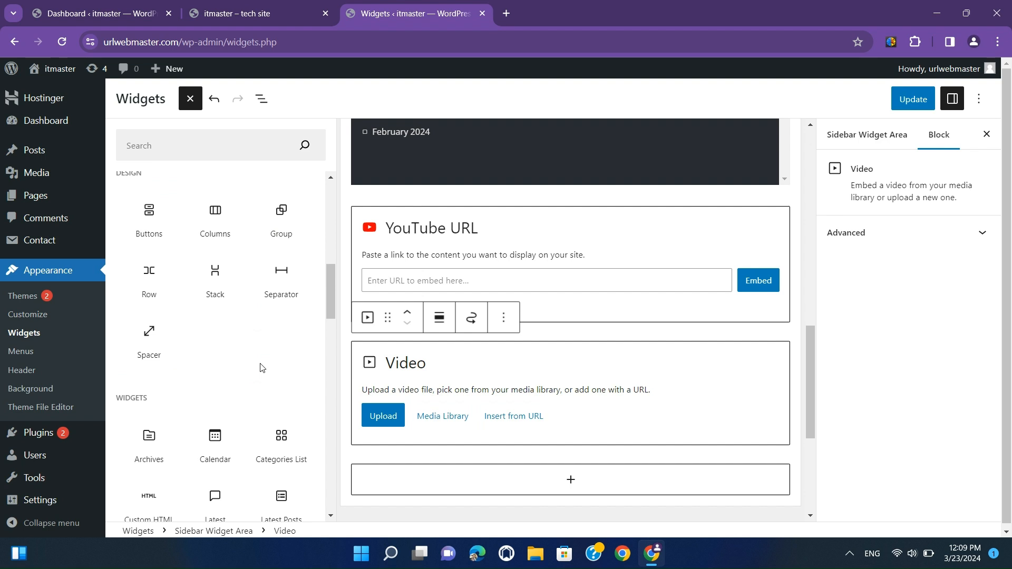
pyautogui.scroll(-3, 159, 398)
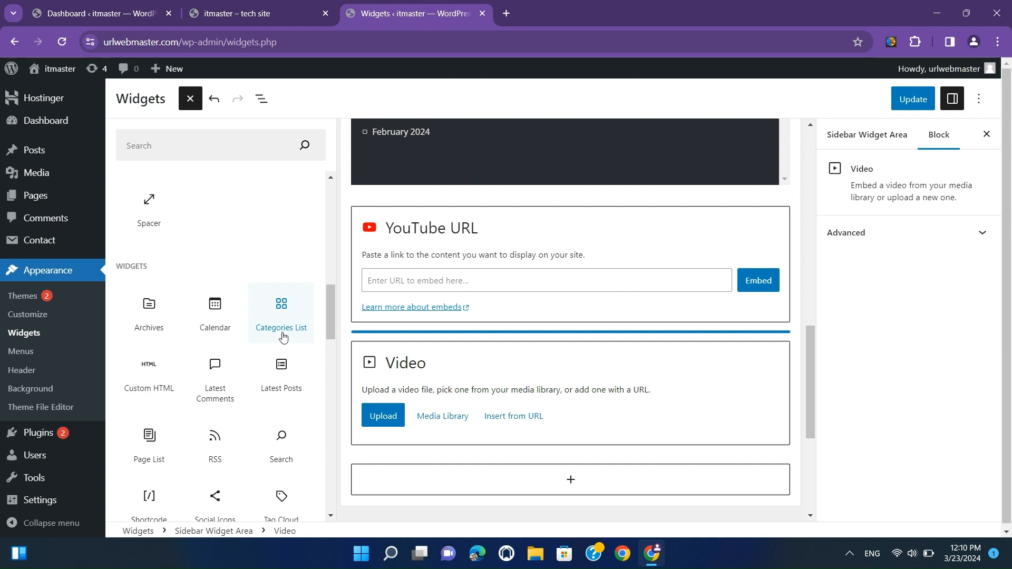
pyautogui.scroll(-3, 295, 329)
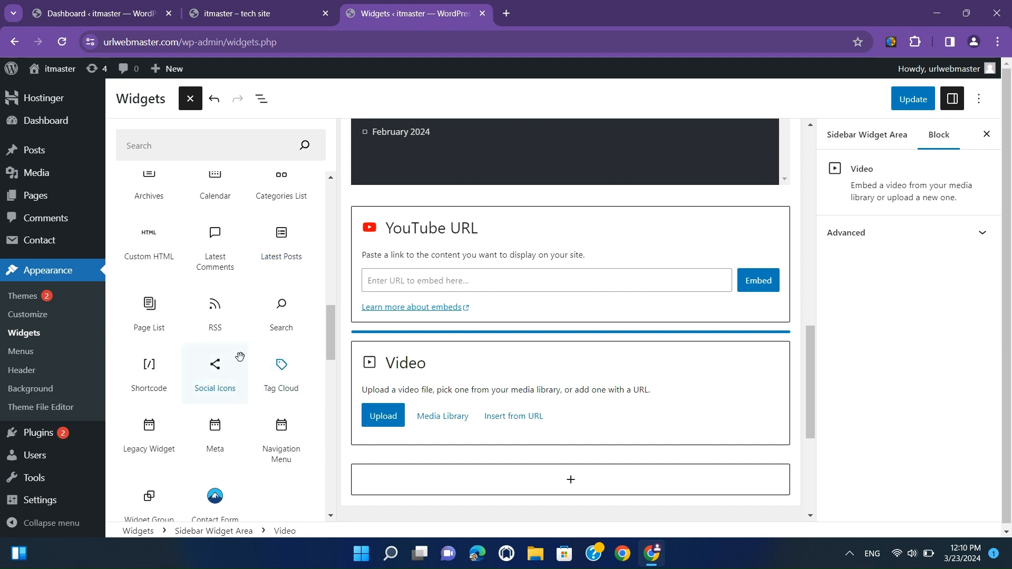
pyautogui.click(231, 380)
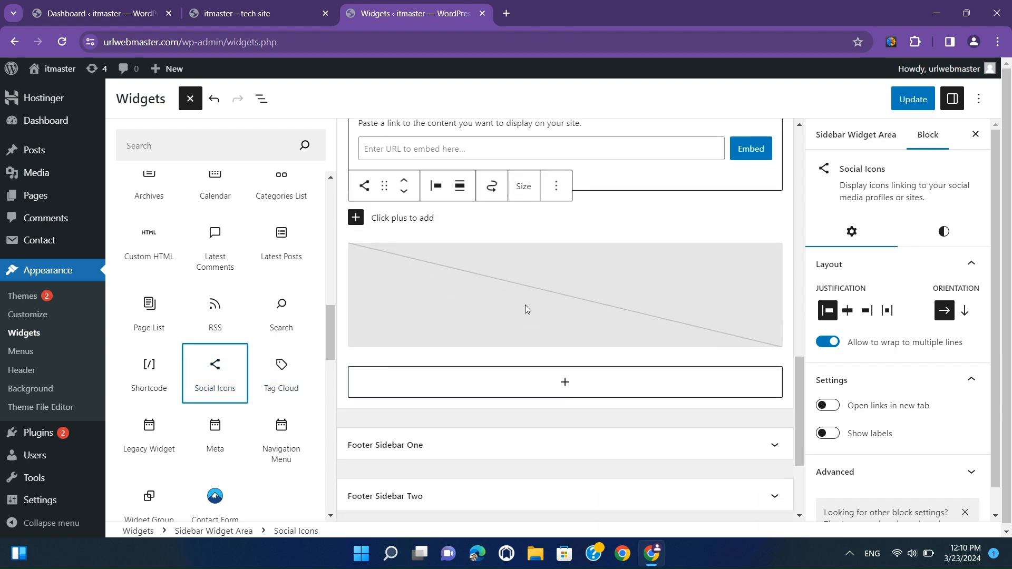
# Step: Close the block library, expand the Footer Sidebar One widget area and review its blocks down to the end
pyautogui.click(833, 136)
pyautogui.scroll(-3, 536, 283)
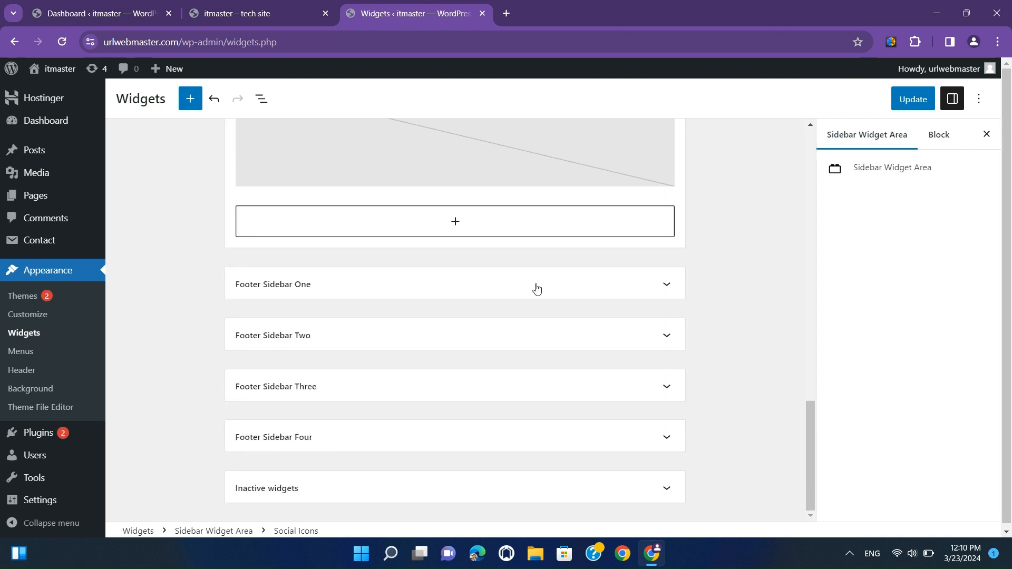
pyautogui.click(533, 288)
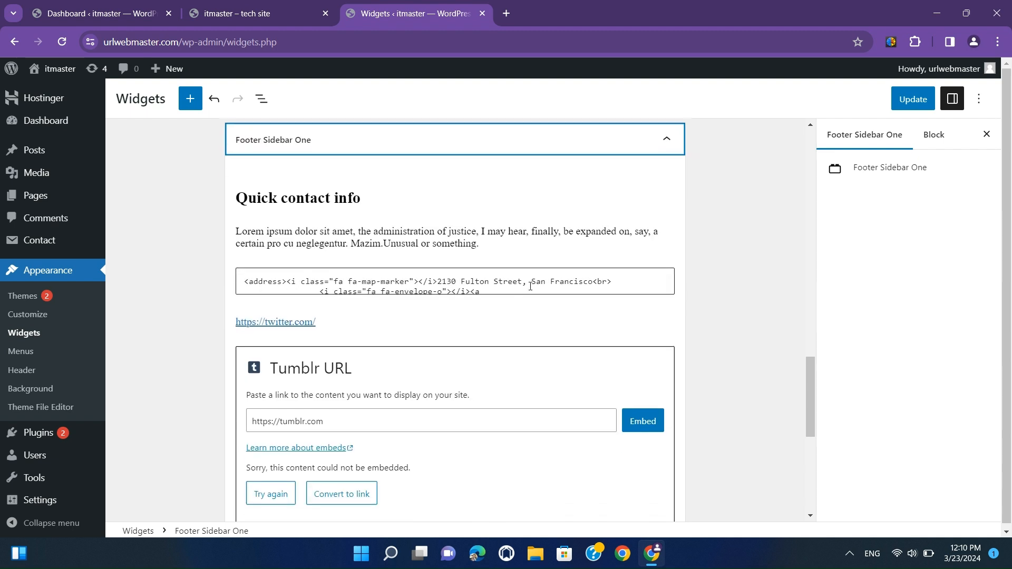
pyautogui.scroll(-4, 531, 290)
pyautogui.scroll(-3, 507, 296)
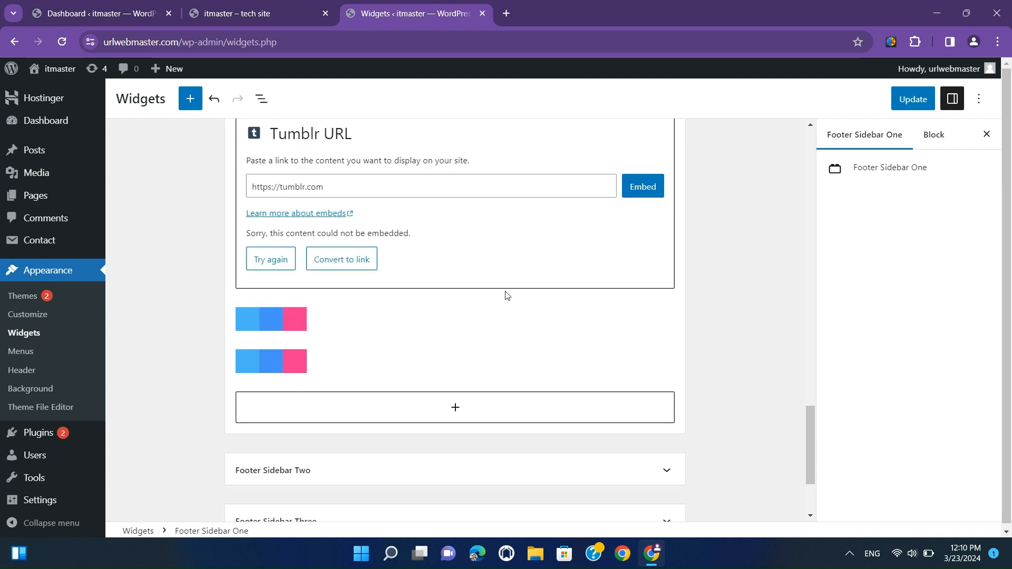
pyautogui.scroll(-2, 544, 270)
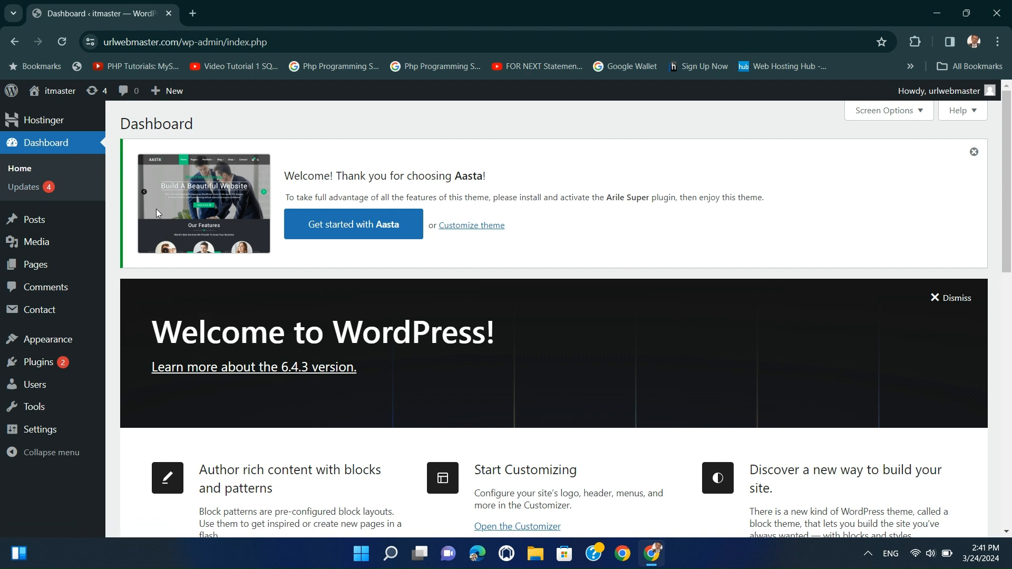
# Step: Open the live itmaster site in a new browser tab and examine the home page header for a navigation menu
pyautogui.moveTo(59, 92)
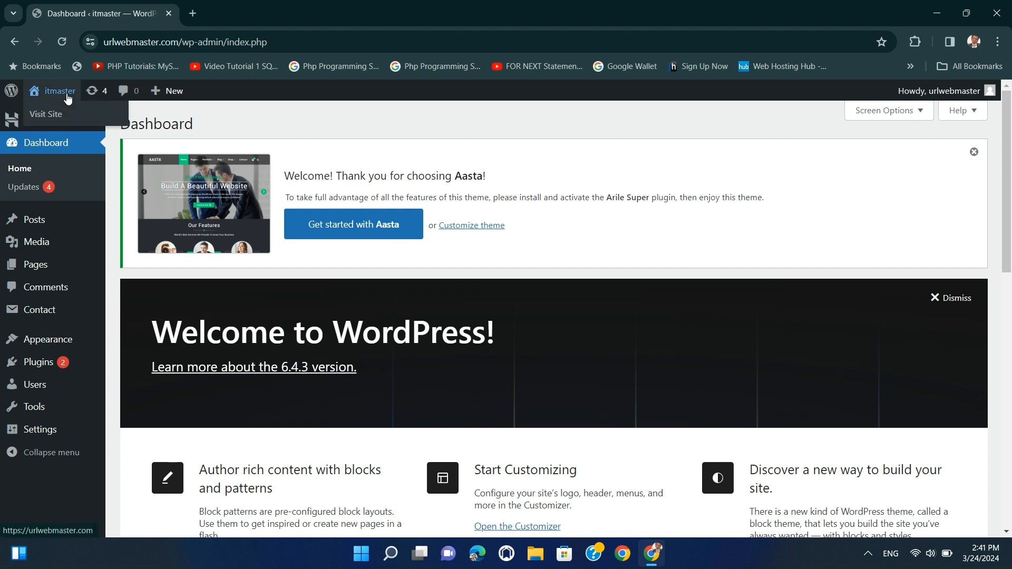
pyautogui.middleClick(68, 114)
pyautogui.click(249, 11)
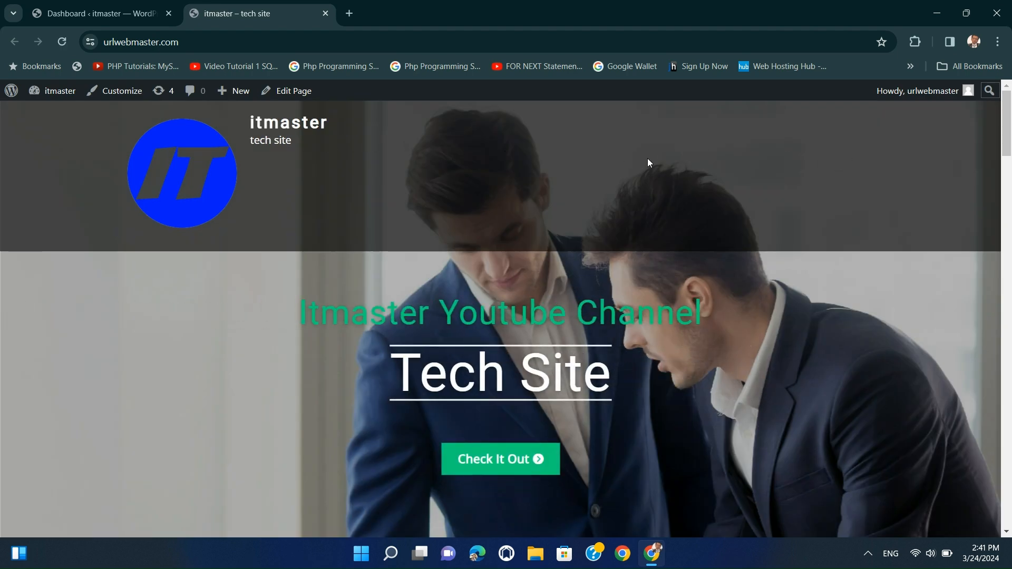
pyautogui.scroll(-5, 647, 158)
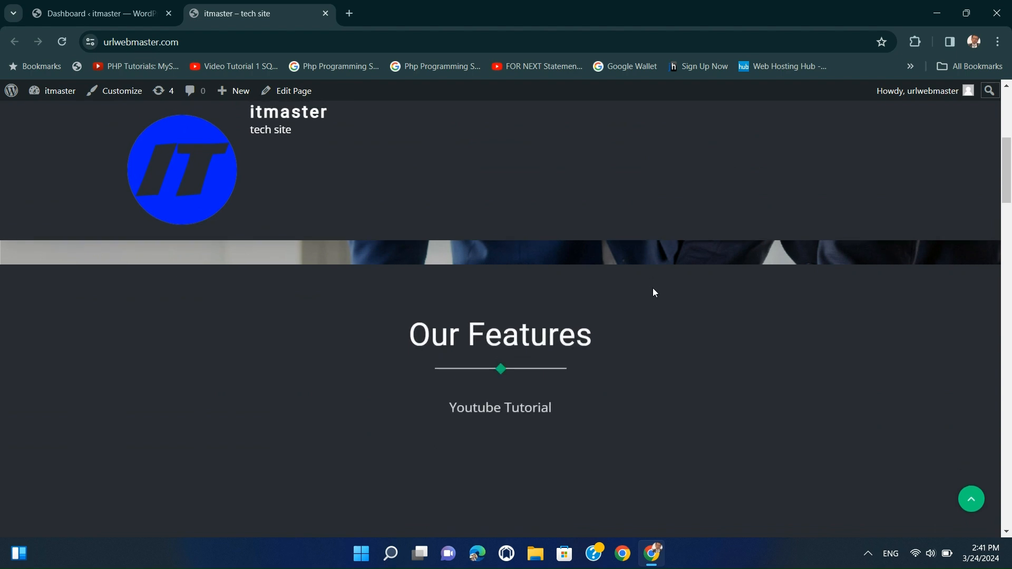
pyautogui.scroll(-2, 653, 288)
pyautogui.scroll(8, 653, 288)
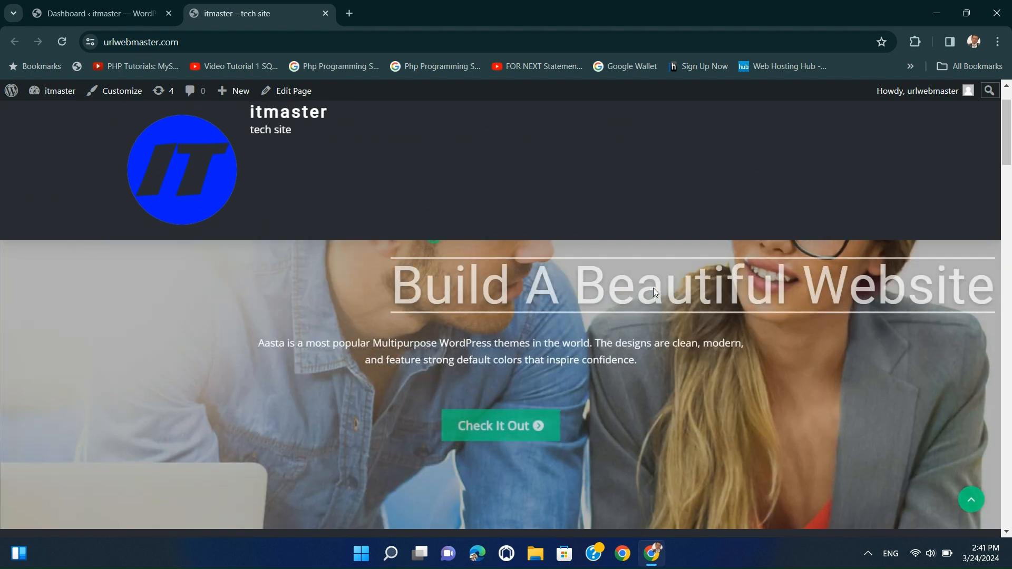
pyautogui.scroll(2, 653, 288)
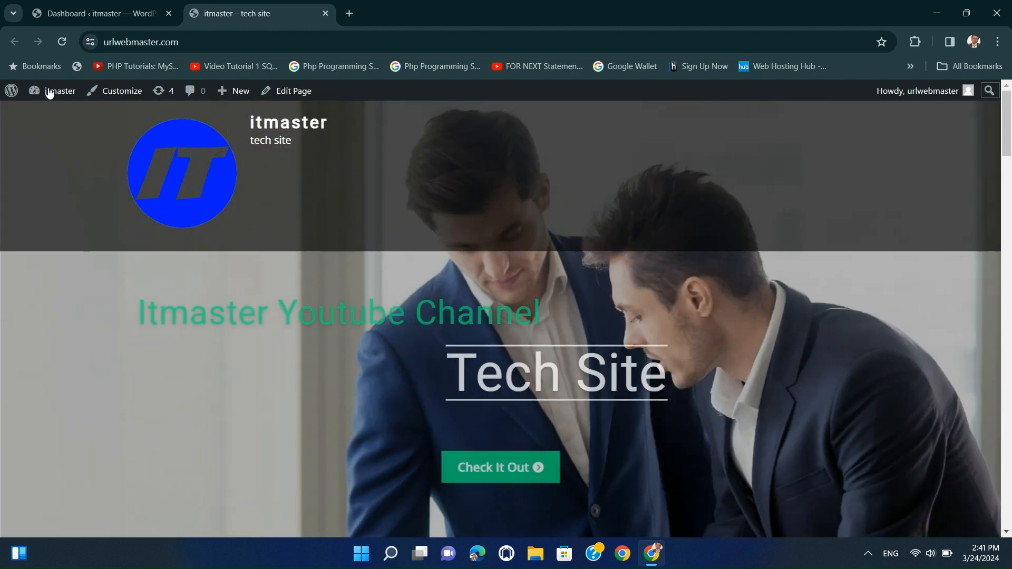
# Step: Return to the WordPress dashboard and open the Menus management page
pyautogui.click(78, 15)
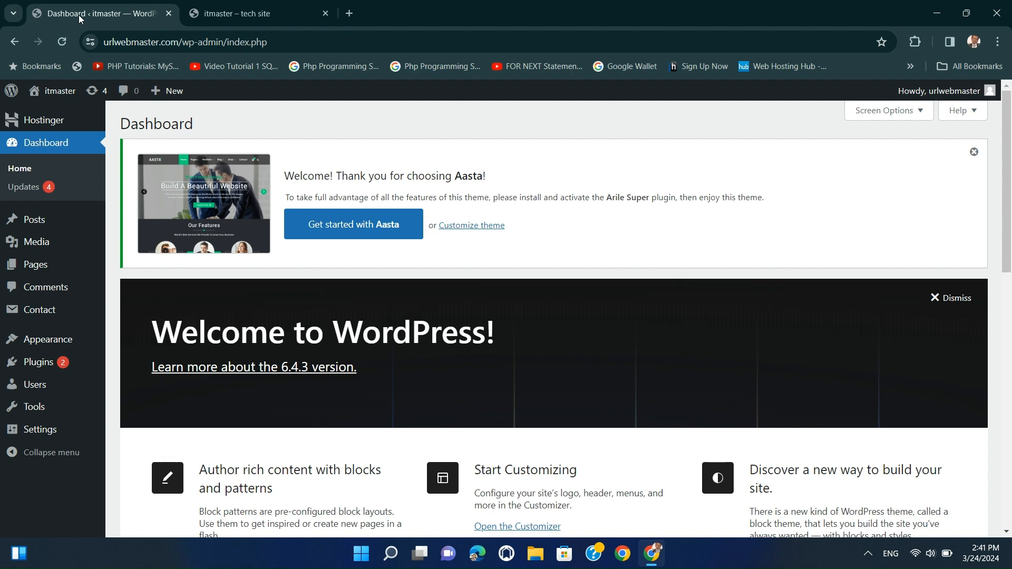
pyautogui.click(235, 15)
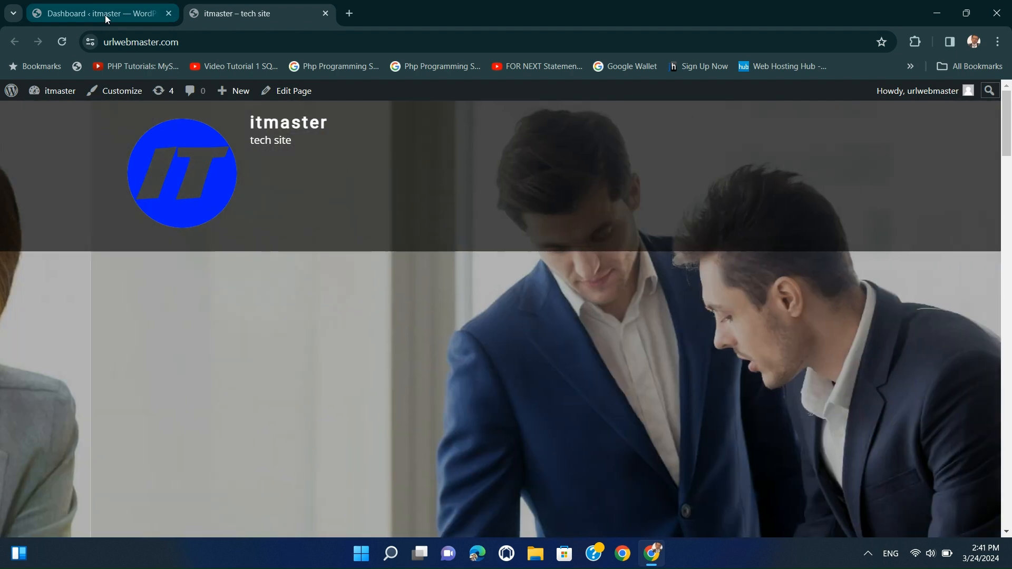
pyautogui.click(106, 15)
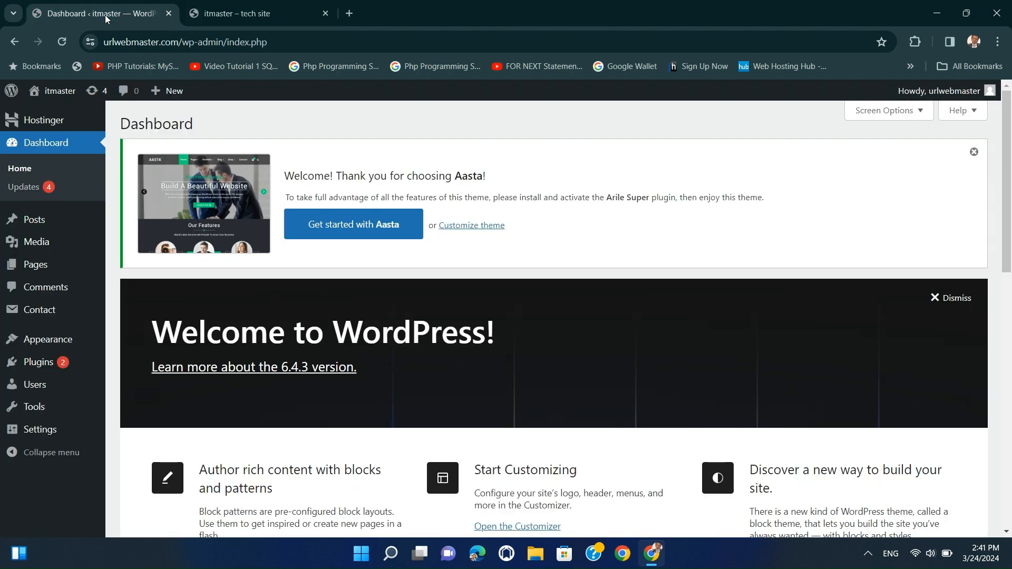
pyautogui.scroll(-2, 116, 240)
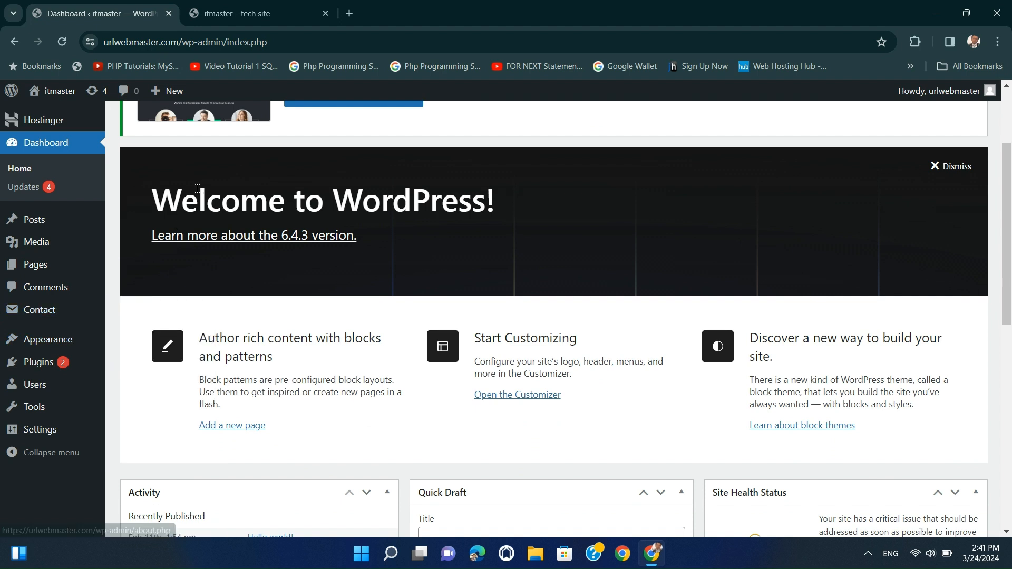
pyautogui.moveTo(70, 348)
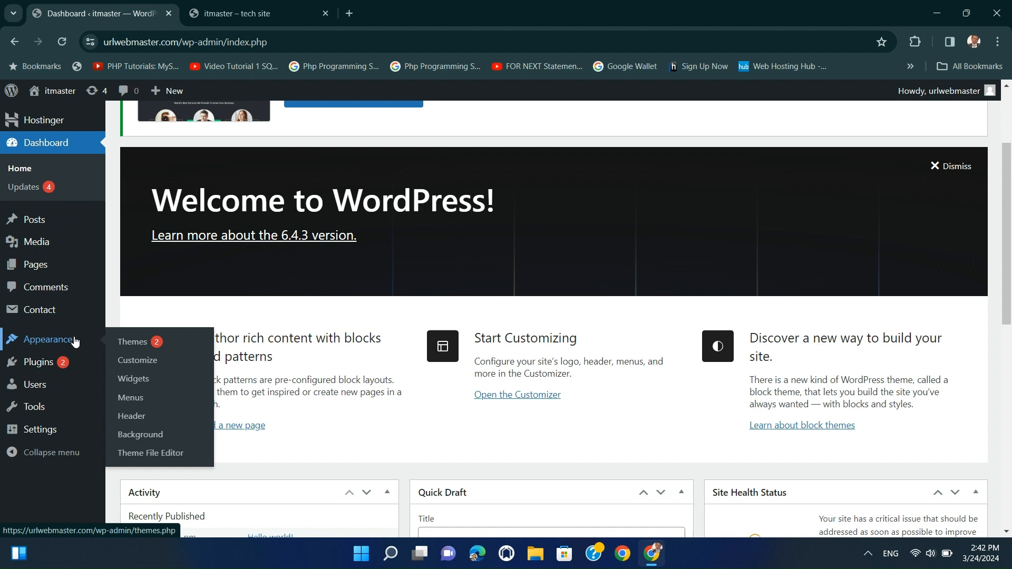
pyautogui.click(152, 398)
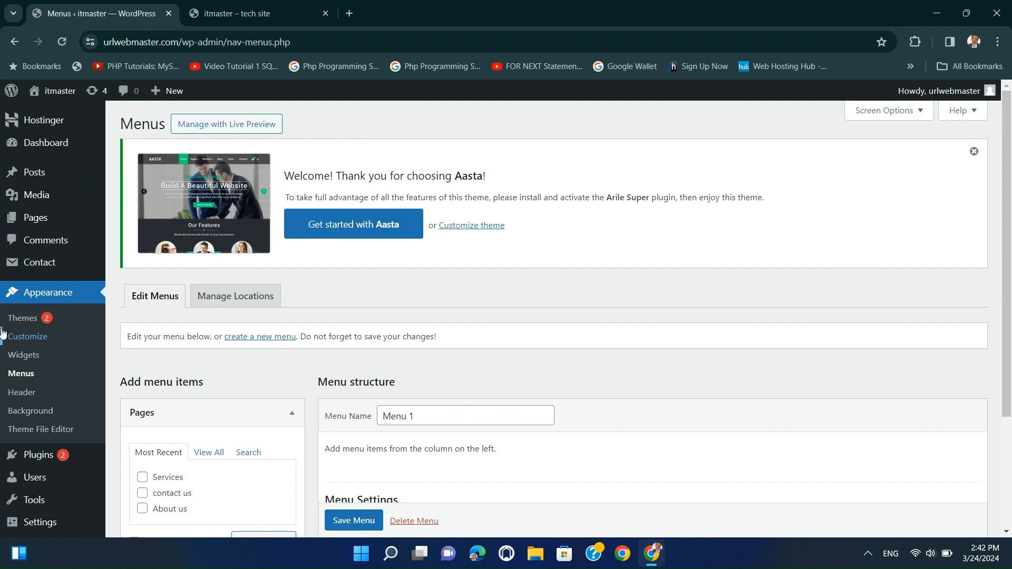
# Step: Add the Home, Blog, About us, contact us and Services pages to Menu 1 from the full page list
pyautogui.scroll(-3, 216, 375)
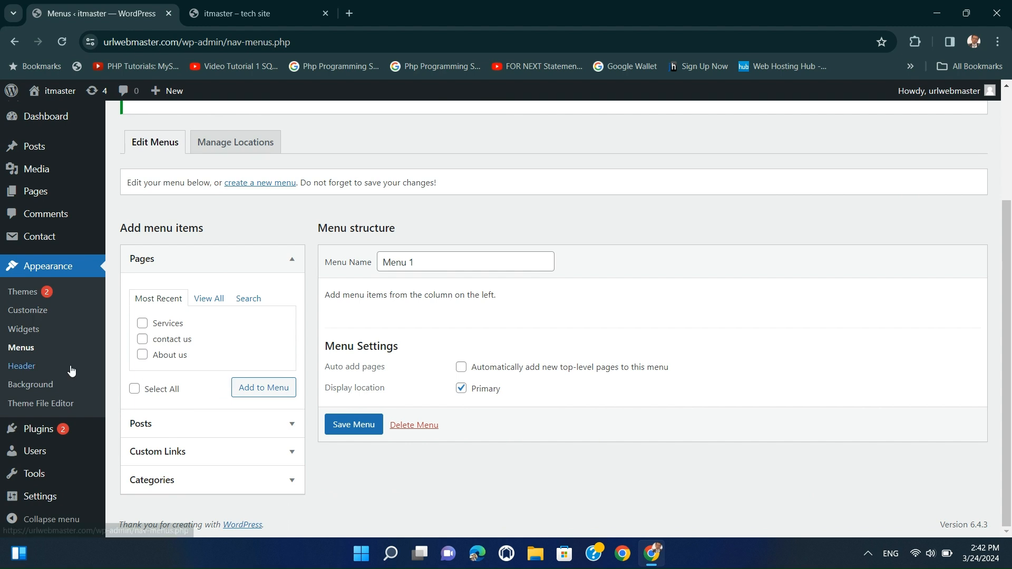
pyautogui.click(211, 298)
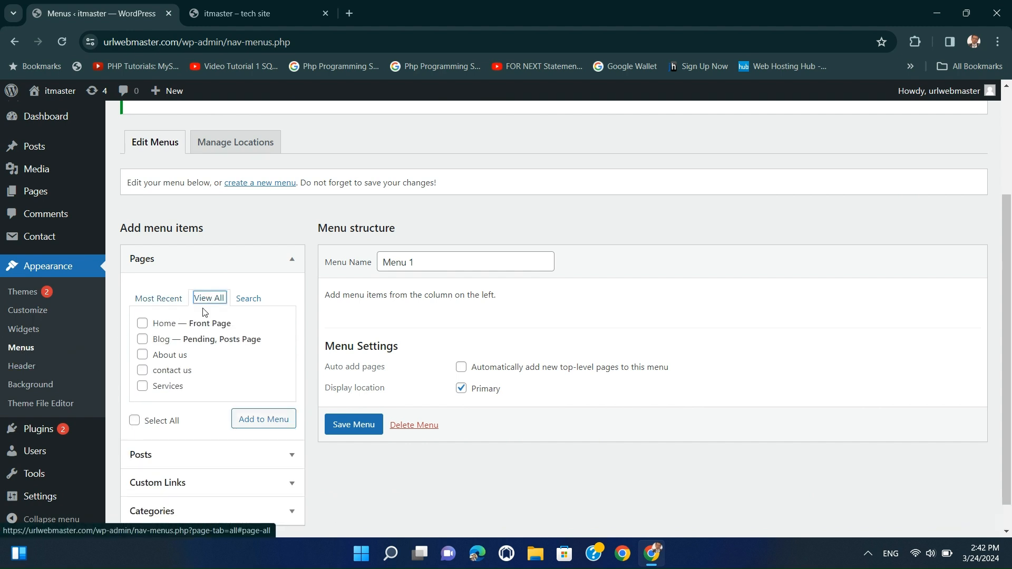
pyautogui.click(143, 324)
pyautogui.click(142, 340)
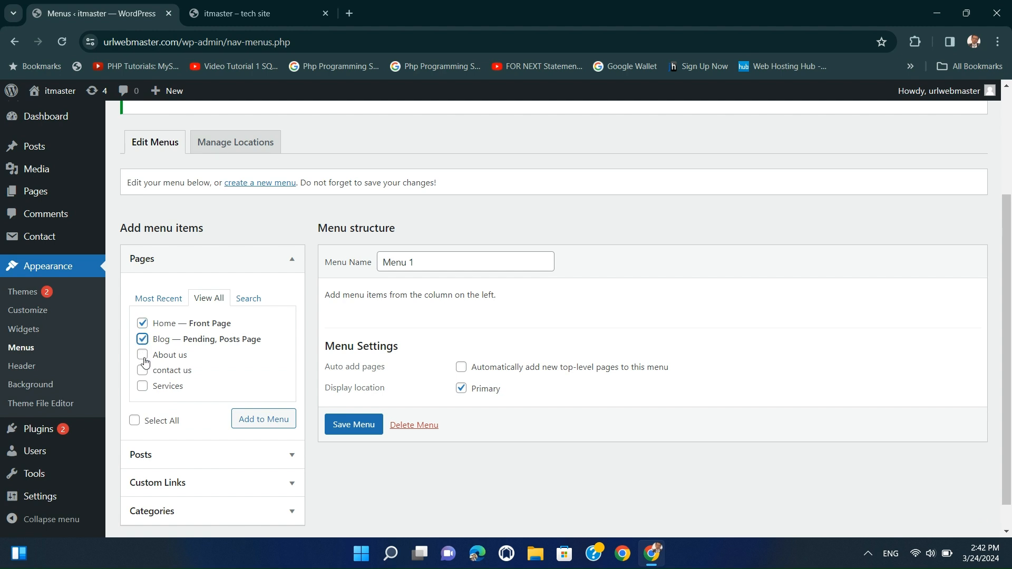
pyautogui.click(142, 356)
pyautogui.click(142, 371)
pyautogui.click(142, 386)
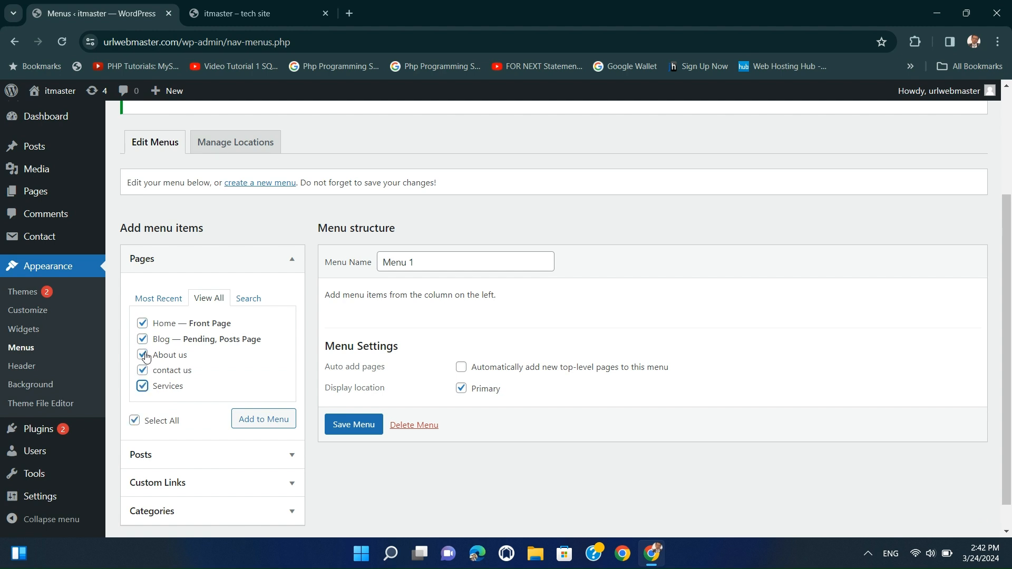
pyautogui.click(271, 422)
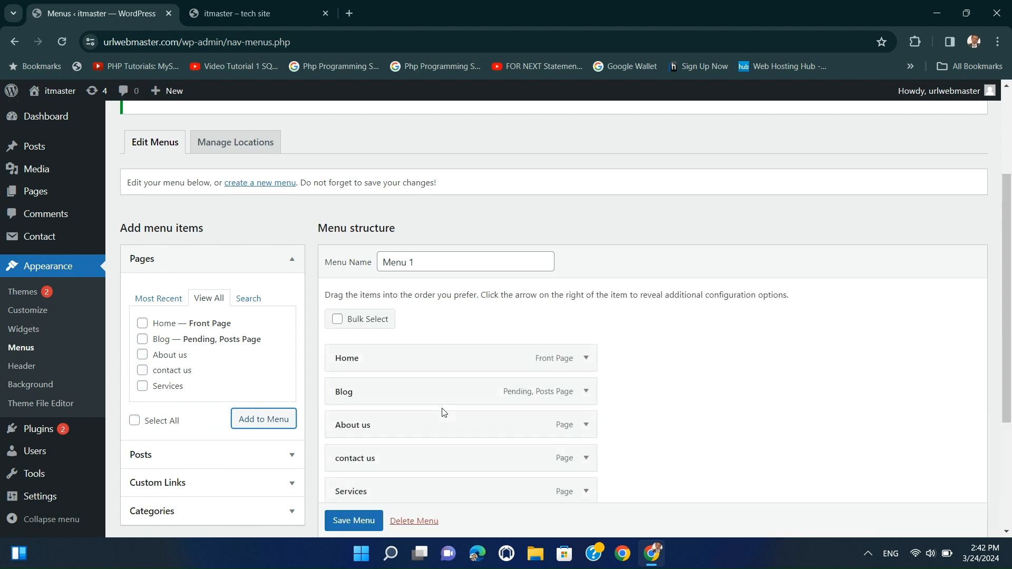
# Step: Reorder the Menu 1 items to Home, About us, contact us, Services, Blog
pyautogui.scroll(-3, 441, 409)
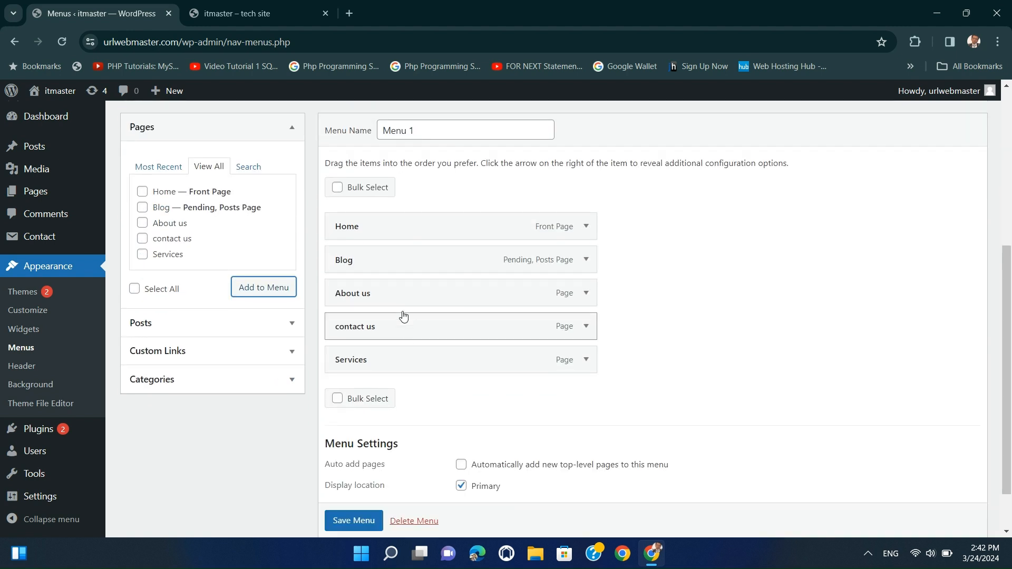
pyautogui.moveTo(402, 314); pyautogui.dragTo(403, 261)
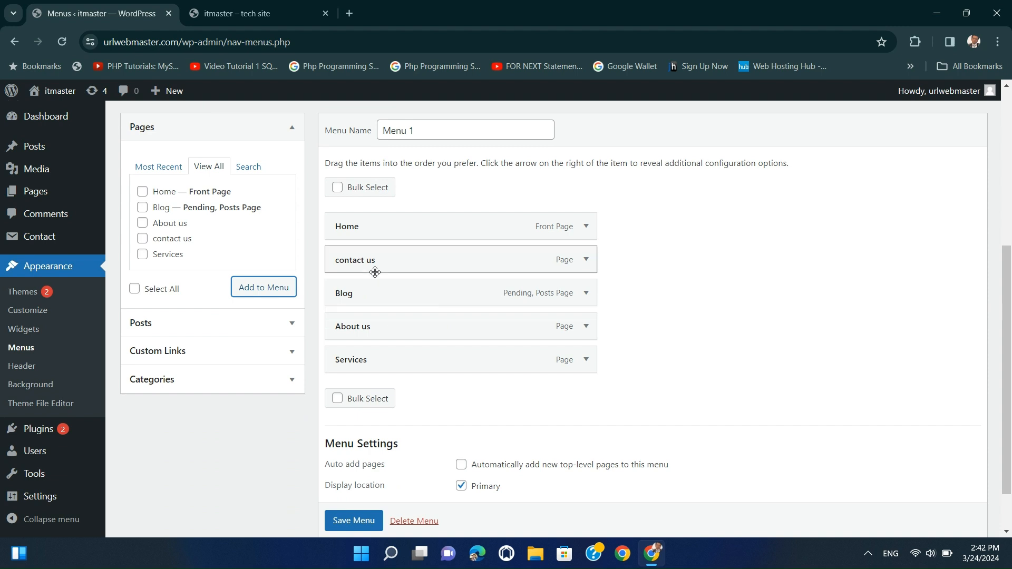
pyautogui.moveTo(382, 334); pyautogui.dragTo(380, 270)
pyautogui.moveTo(380, 368); pyautogui.dragTo(372, 345)
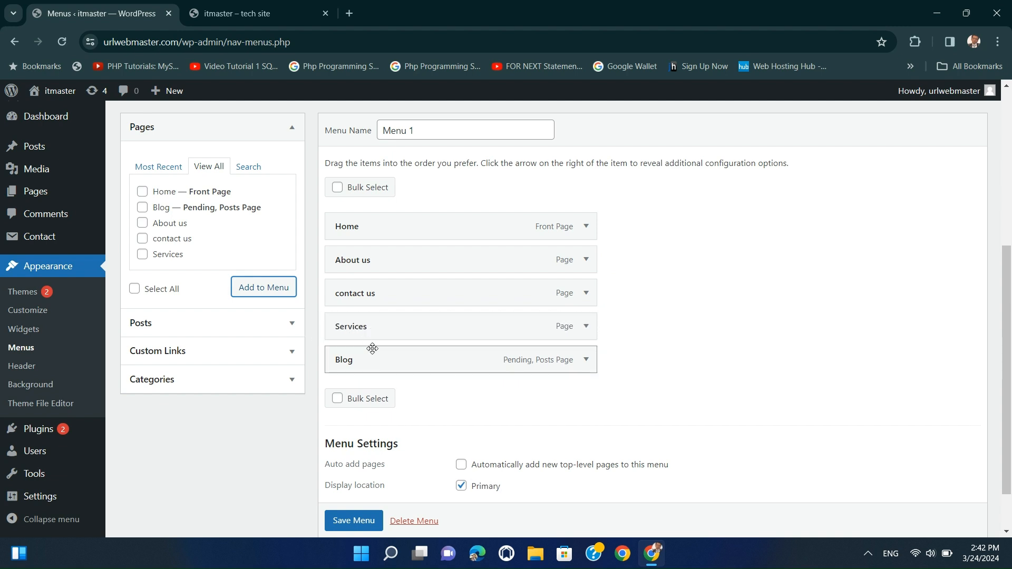
# Step: Add the Blog category to the end of Menu 1 and expand the settings of that menu item
pyautogui.click(189, 350)
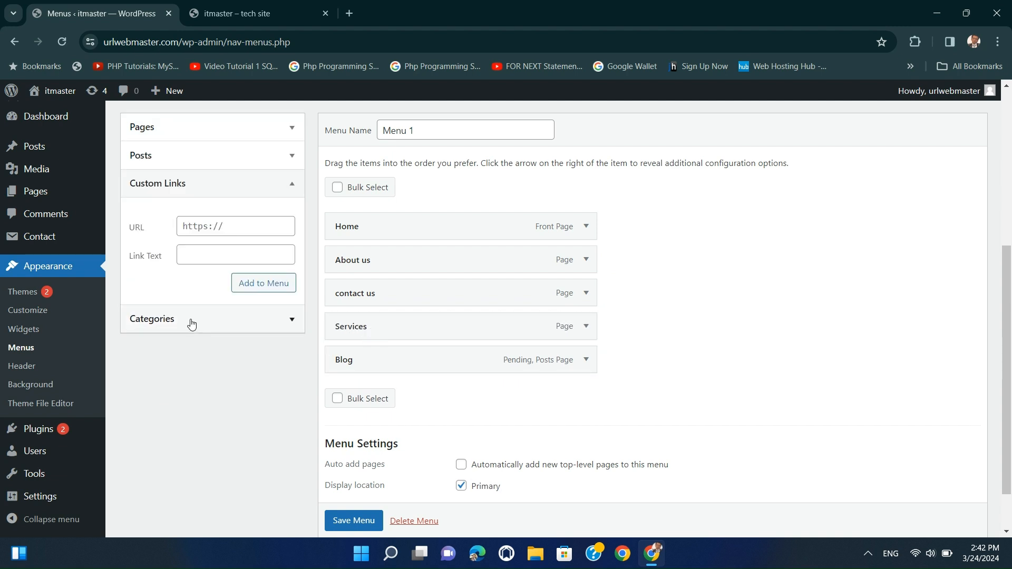
pyautogui.click(190, 322)
pyautogui.click(143, 276)
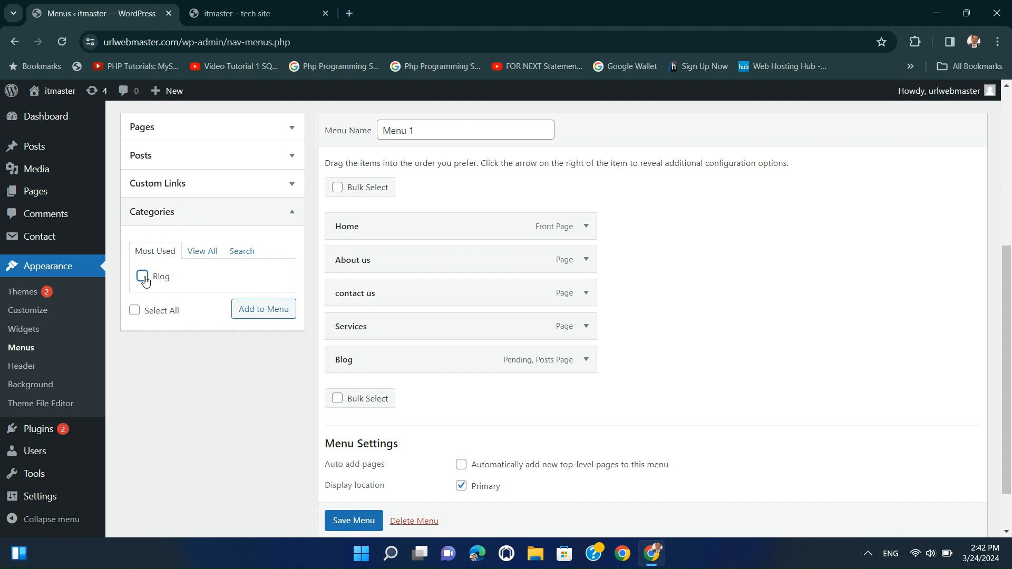
pyautogui.click(253, 311)
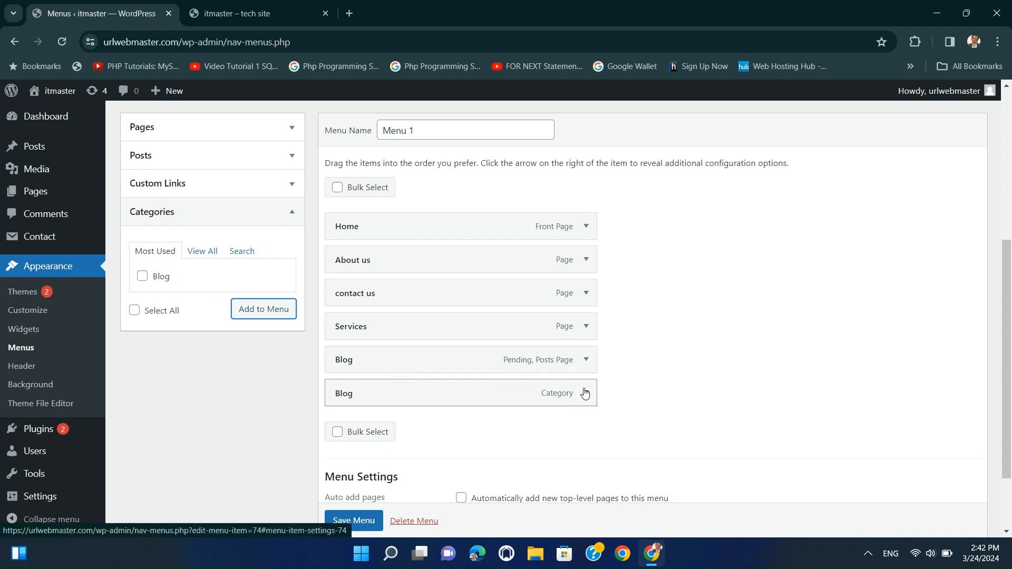
pyautogui.click(582, 398)
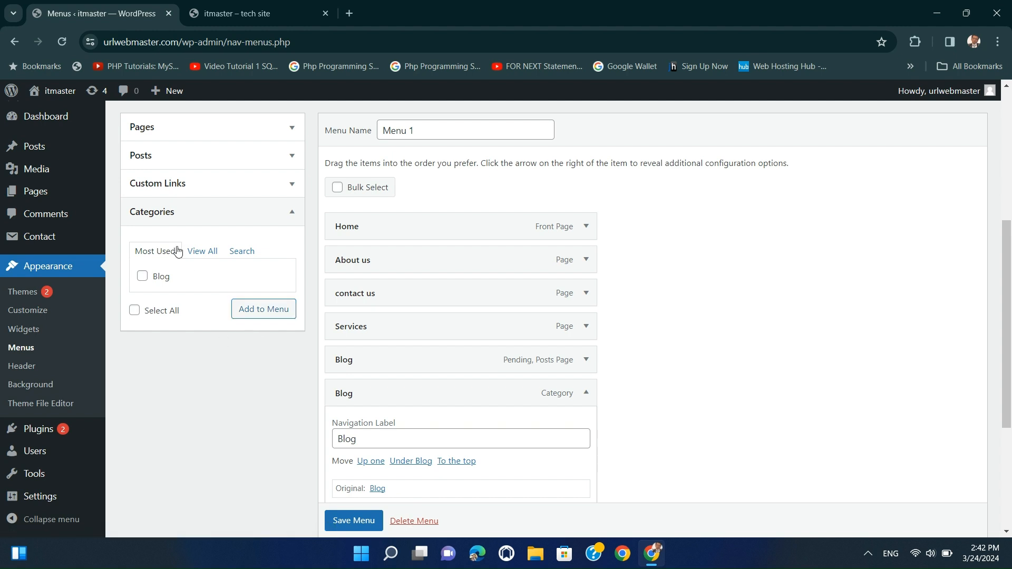
# Step: Open the custom link fields for Menu 1 and remove the Blog category item from the menu
pyautogui.click(181, 190)
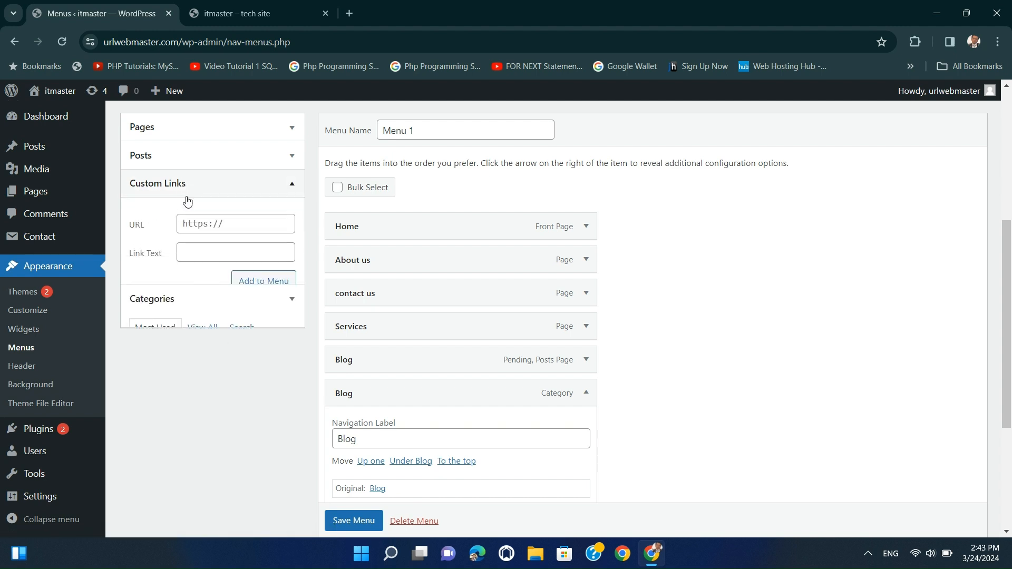
pyautogui.click(247, 229)
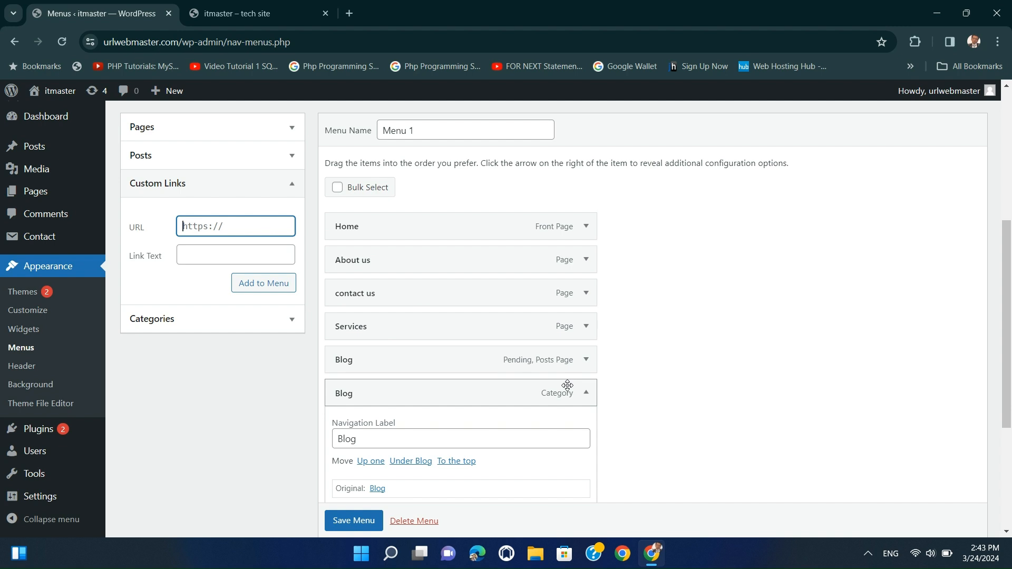
pyautogui.click(585, 394)
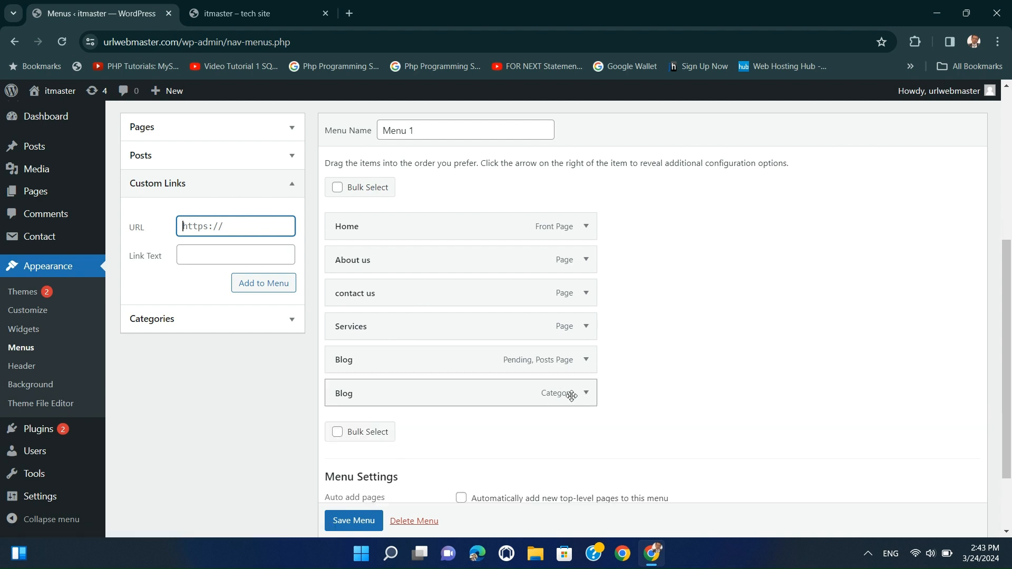
pyautogui.scroll(-2, 585, 396)
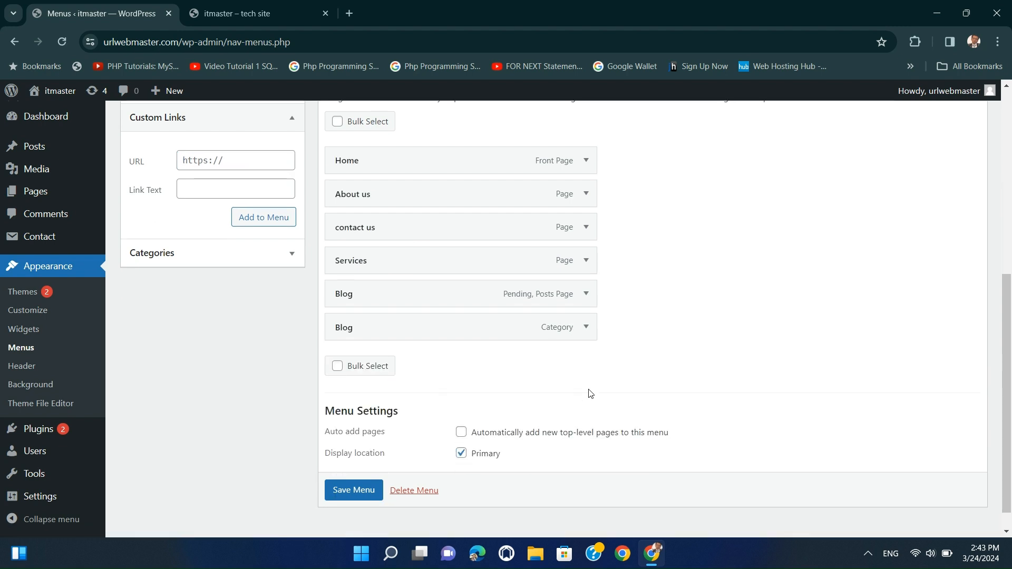
pyautogui.click(586, 329)
pyautogui.scroll(-3, 577, 343)
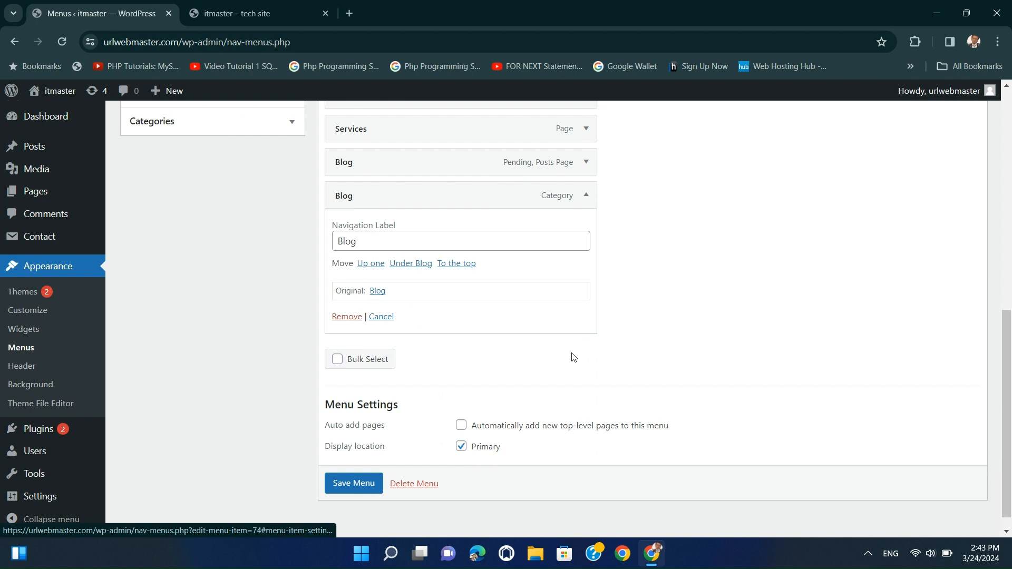
pyautogui.click(347, 317)
pyautogui.scroll(1, 543, 316)
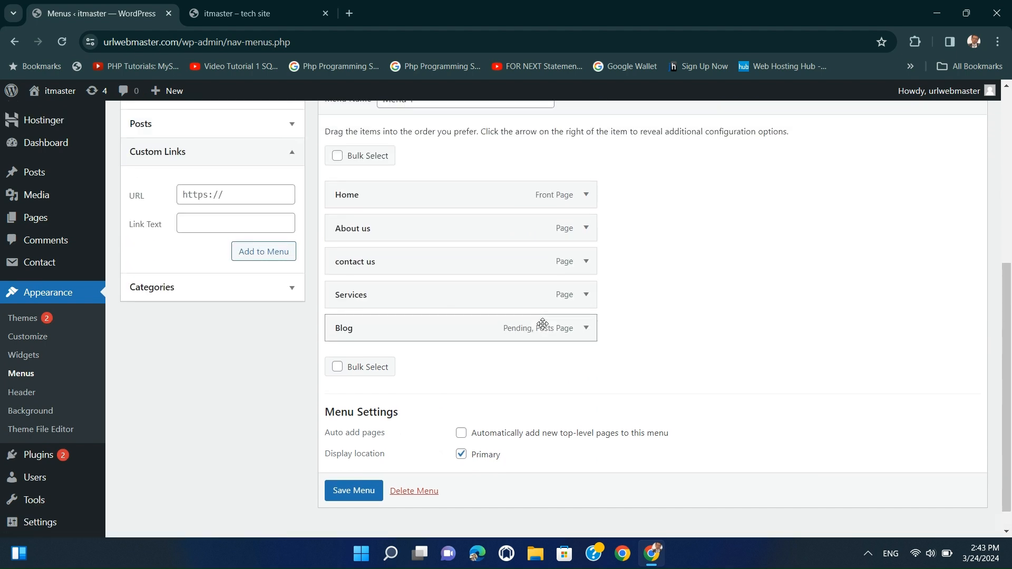
# Step: Reorder the Menu 1 items to Home, contact us, Services, About us, Blog
pyautogui.scroll(1, 543, 323)
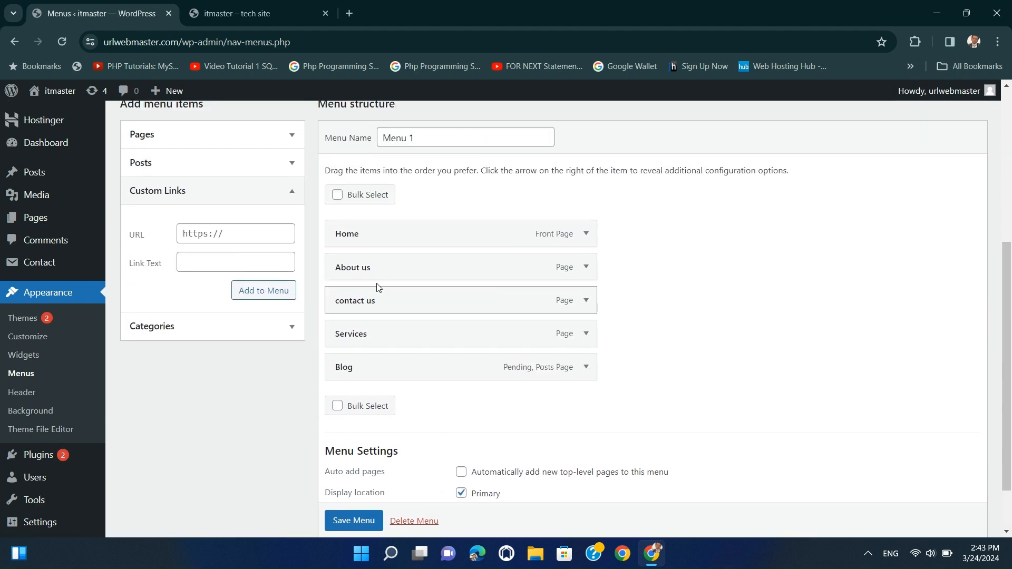
pyautogui.moveTo(384, 301); pyautogui.dragTo(369, 273)
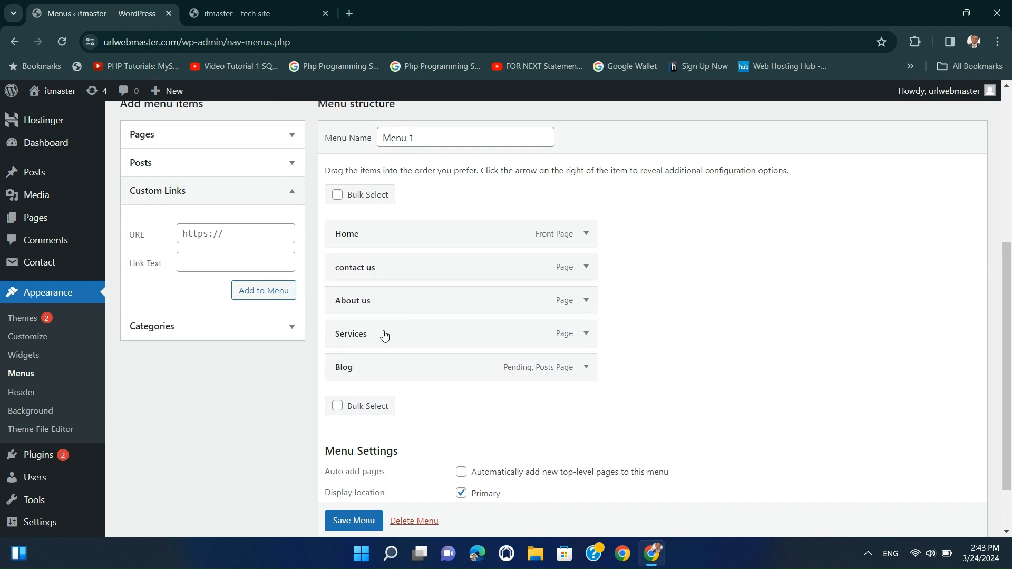
pyautogui.moveTo(384, 334); pyautogui.dragTo(386, 311)
pyautogui.scroll(1, 400, 336)
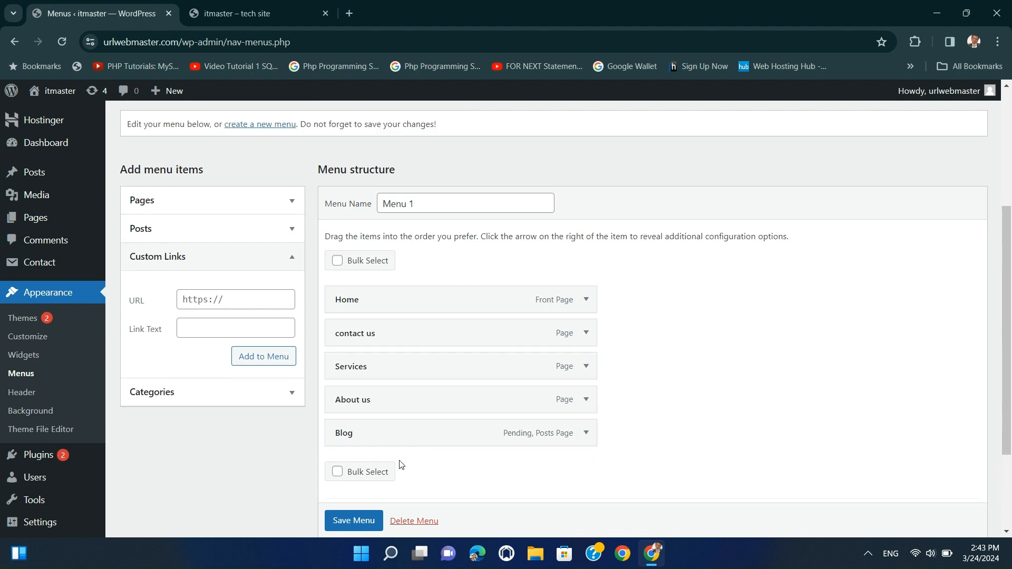
pyautogui.scroll(-1, 398, 405)
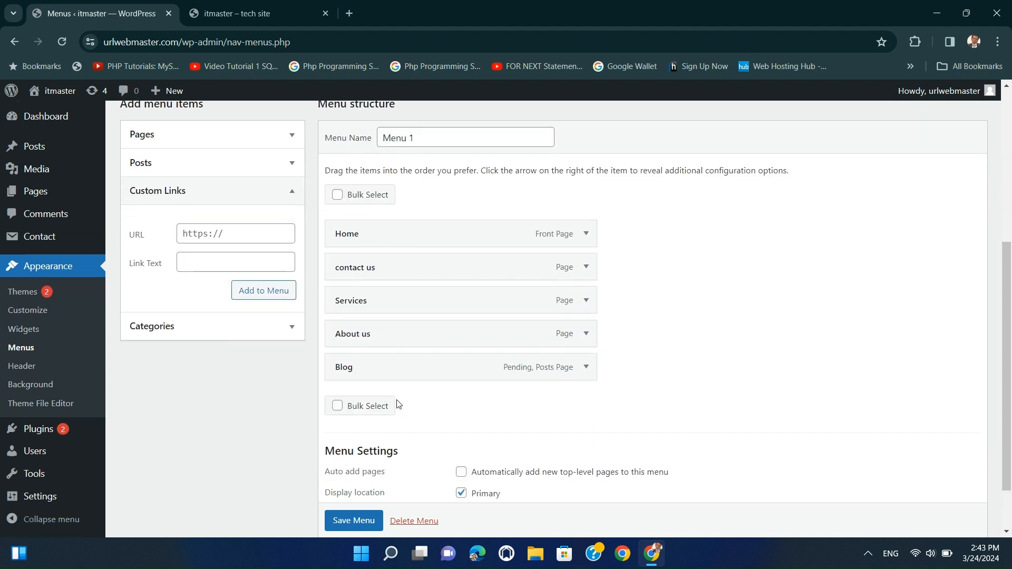
pyautogui.scroll(-1, 352, 520)
# Step: Save Menu 1 and reload the live itmaster home page to check the navigation menu
pyautogui.click(353, 492)
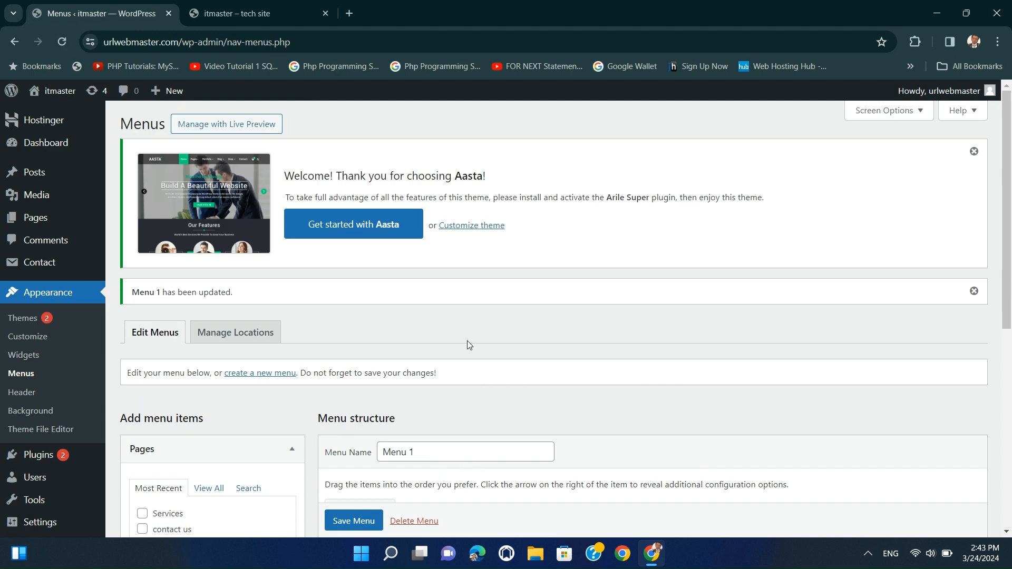
pyautogui.click(296, 4)
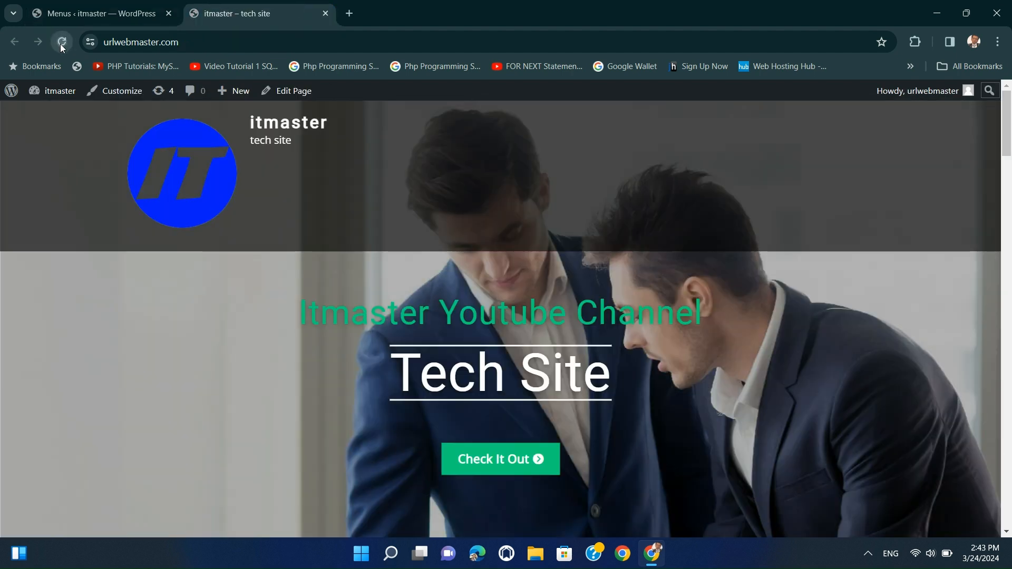
pyautogui.click(60, 43)
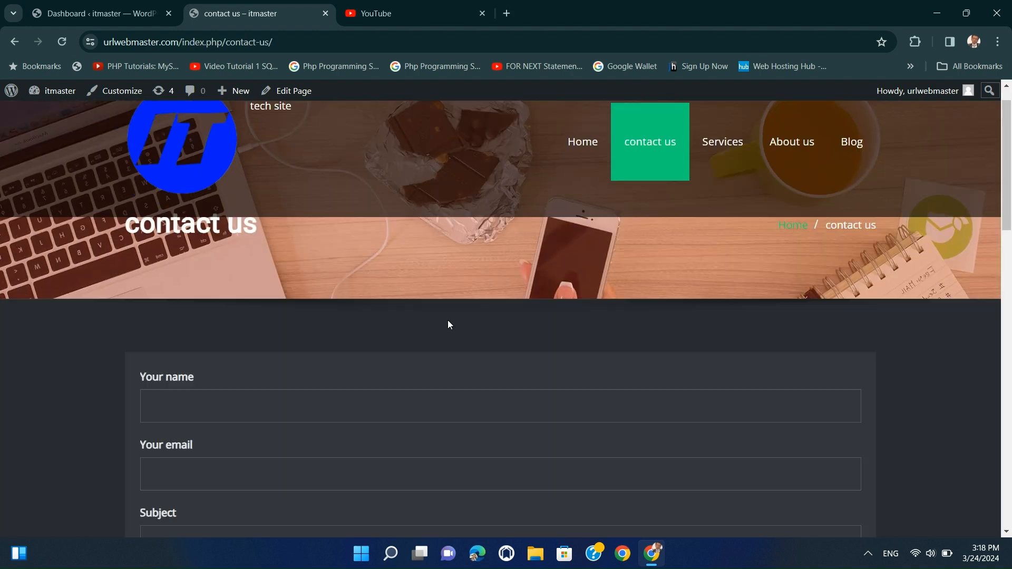
# Step: Examine the live contact us page, including its contact form and the Quick contact info section below it
pyautogui.scroll(-2, 447, 321)
pyautogui.scroll(3, 580, 321)
pyautogui.scroll(-1, 658, 322)
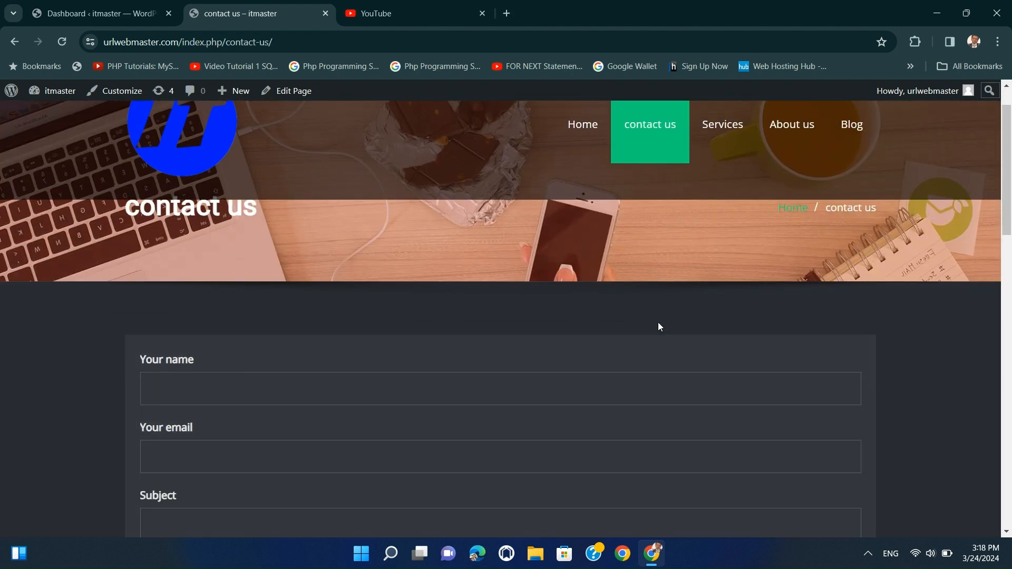
pyautogui.scroll(-10, 680, 319)
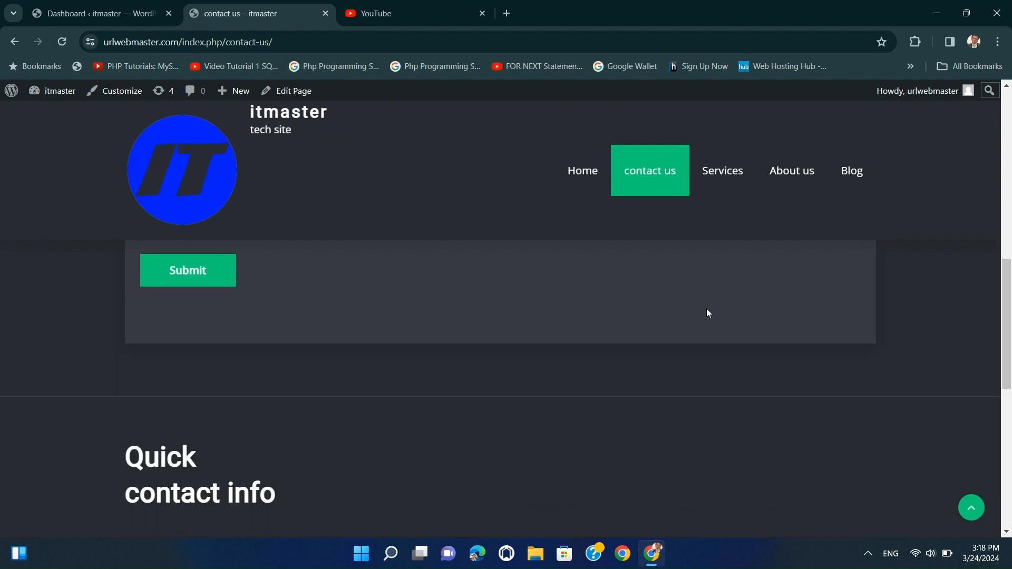
pyautogui.scroll(-4, 709, 313)
pyautogui.scroll(9, 717, 317)
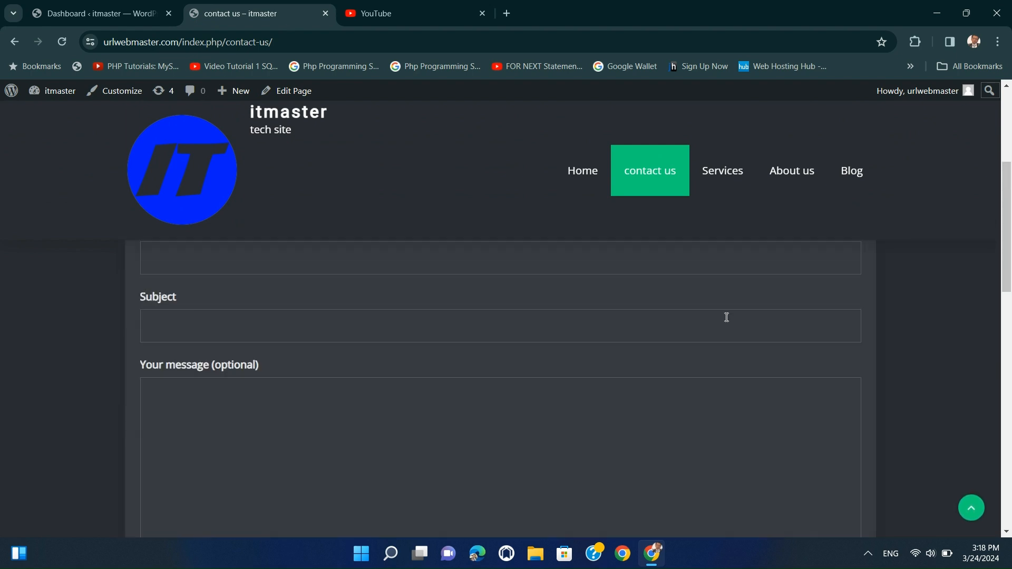
pyautogui.scroll(5, 726, 318)
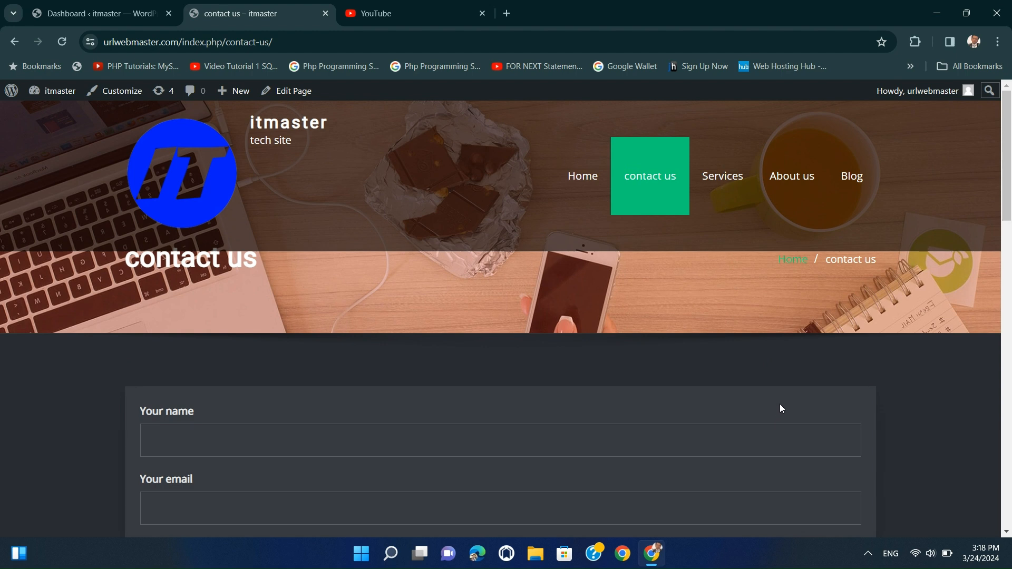
pyautogui.scroll(-5, 780, 403)
pyautogui.scroll(-3, 782, 403)
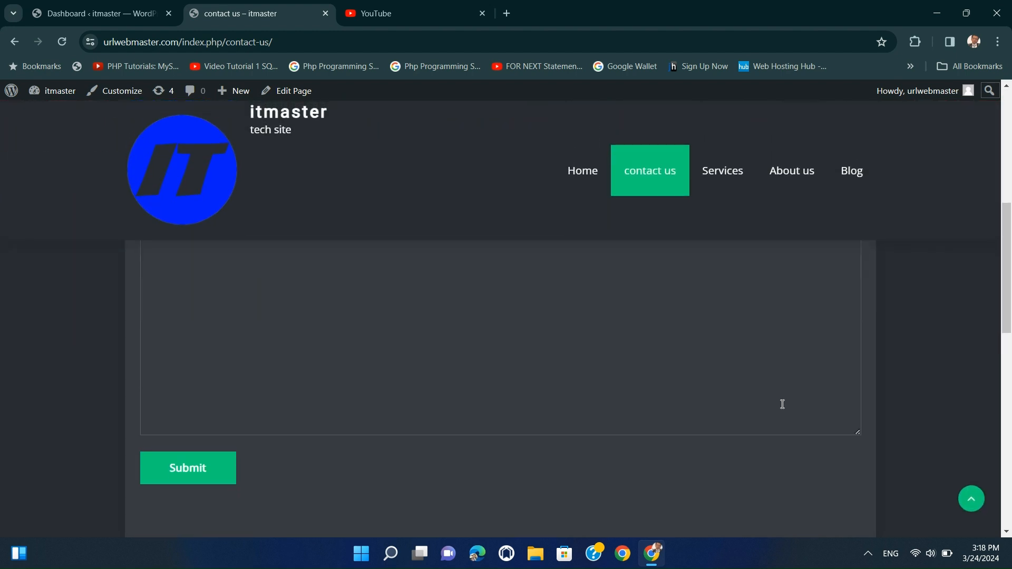
pyautogui.scroll(-5, 782, 404)
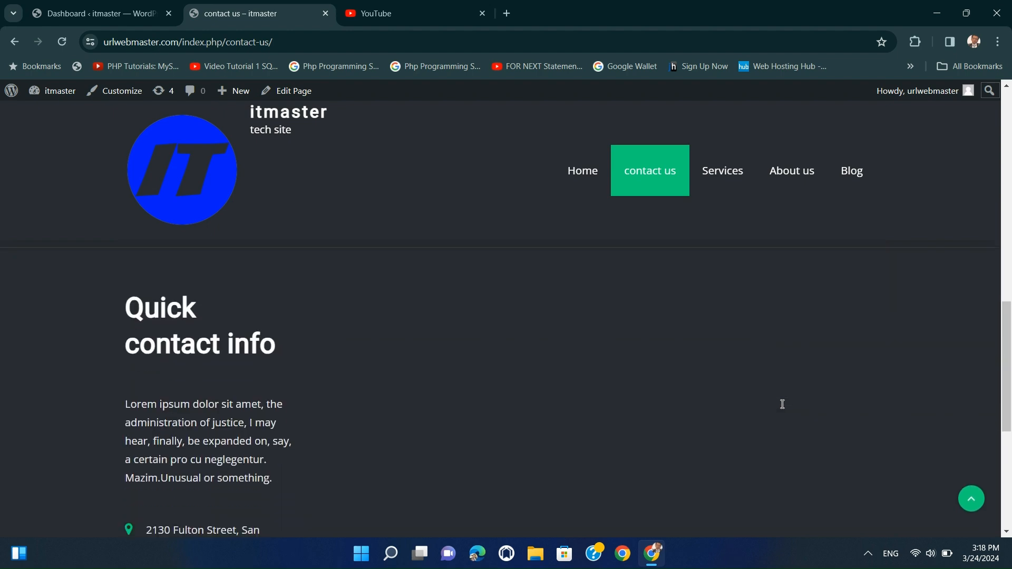
pyautogui.scroll(-1, 781, 404)
pyautogui.scroll(1, 781, 404)
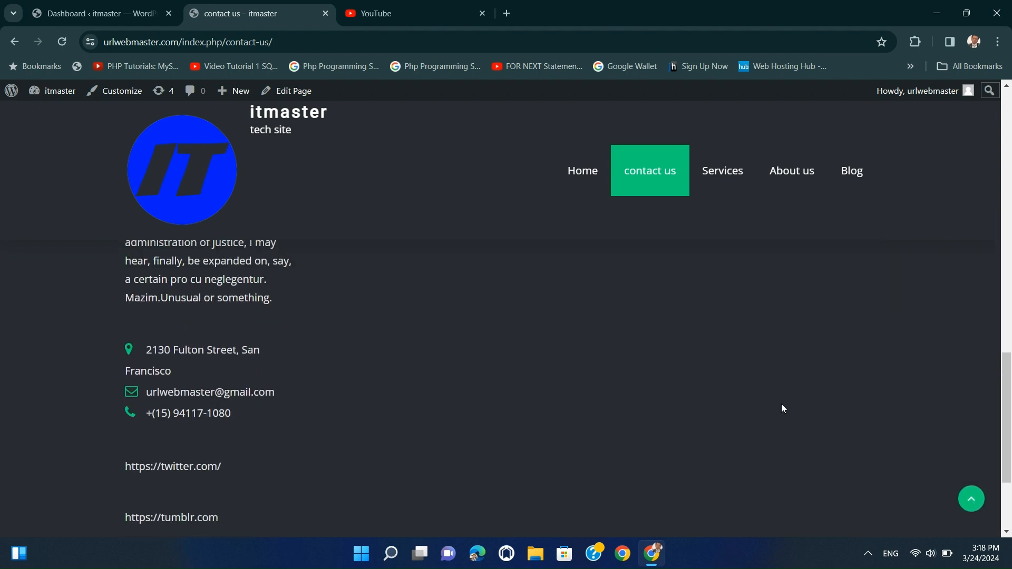
pyautogui.scroll(4, 782, 405)
pyautogui.scroll(8, 782, 405)
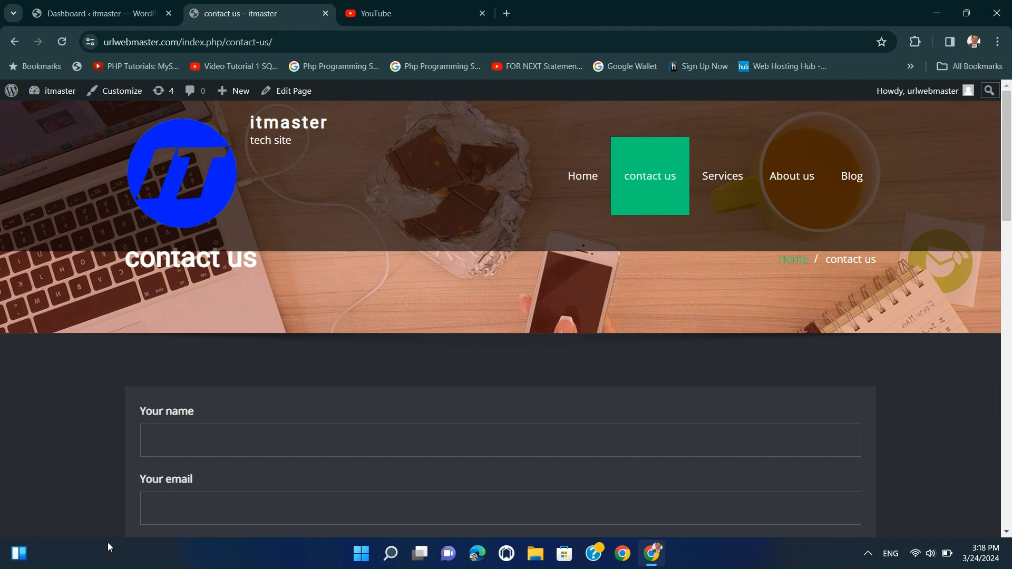
pyautogui.scroll(-3, 455, 391)
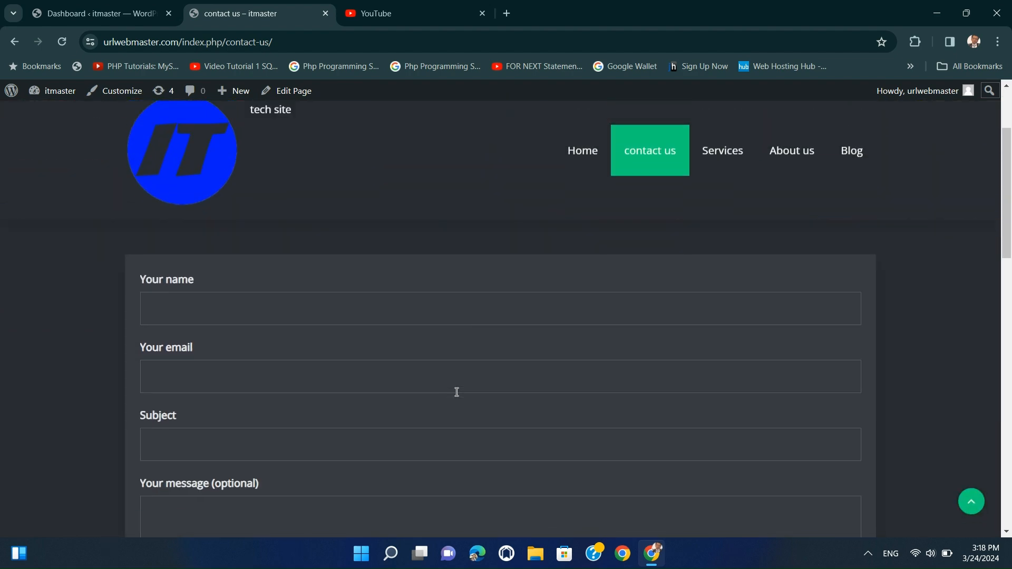
# Step: Open the live Services page from the site navigation and examine its content and footer area
pyautogui.click(718, 170)
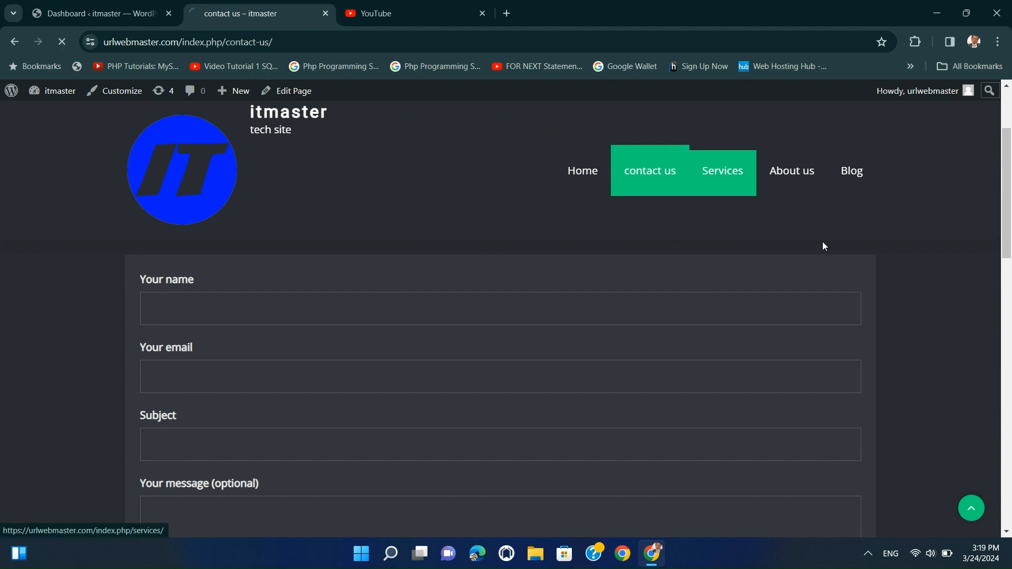
pyautogui.scroll(-3, 875, 343)
pyautogui.scroll(-1, 879, 369)
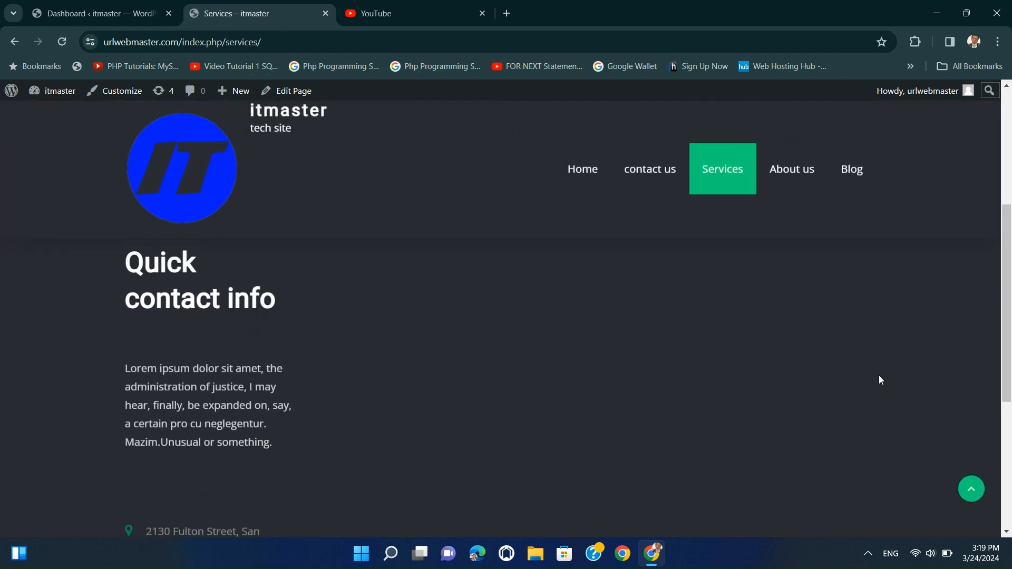
pyautogui.scroll(-4, 879, 380)
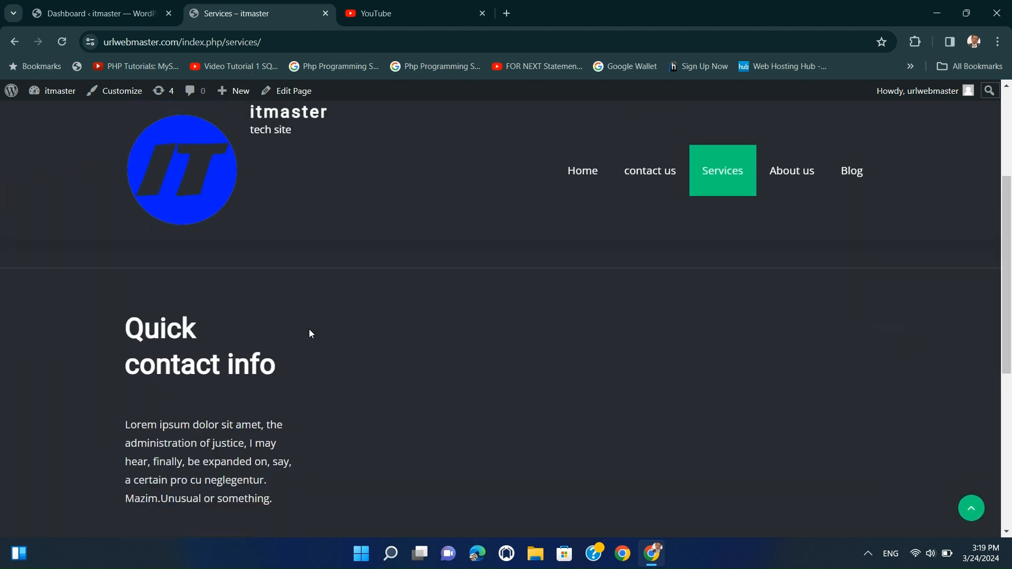
# Step: Return to the WordPress dashboard, open the Widgets page and add a Latest Posts block to the Sidebar Widget Area
pyautogui.click(132, 20)
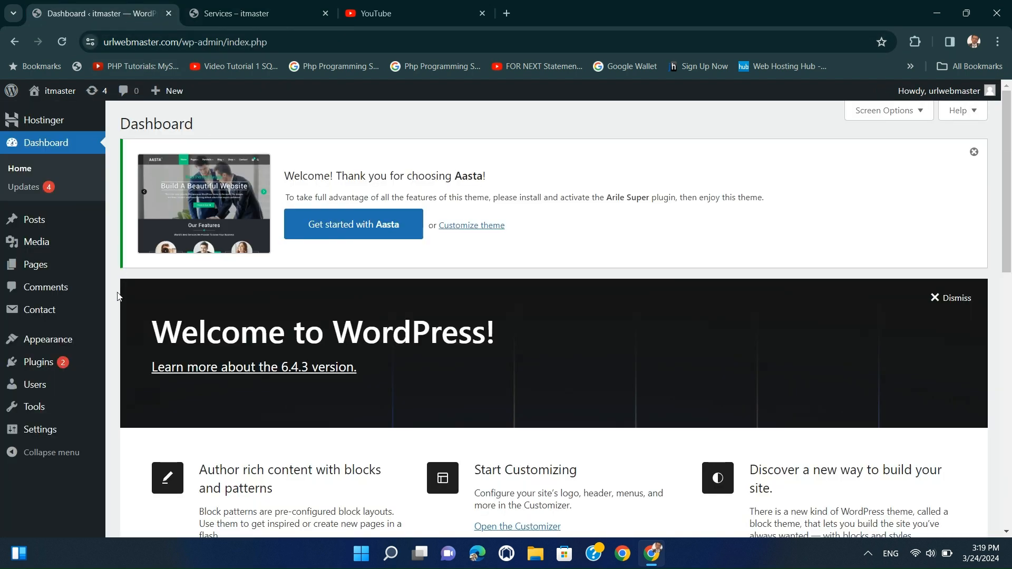
pyautogui.moveTo(45, 345)
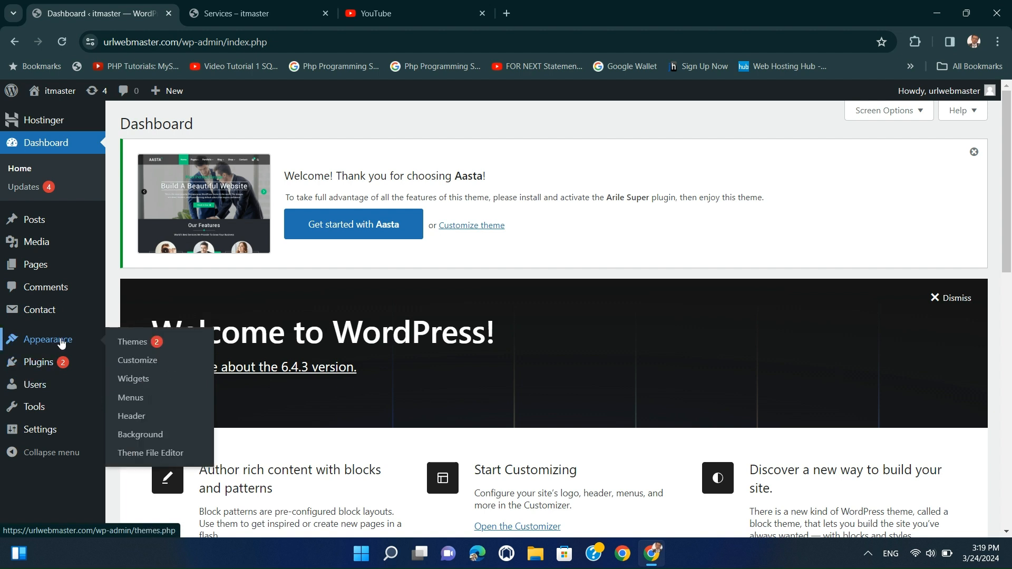
pyautogui.click(117, 378)
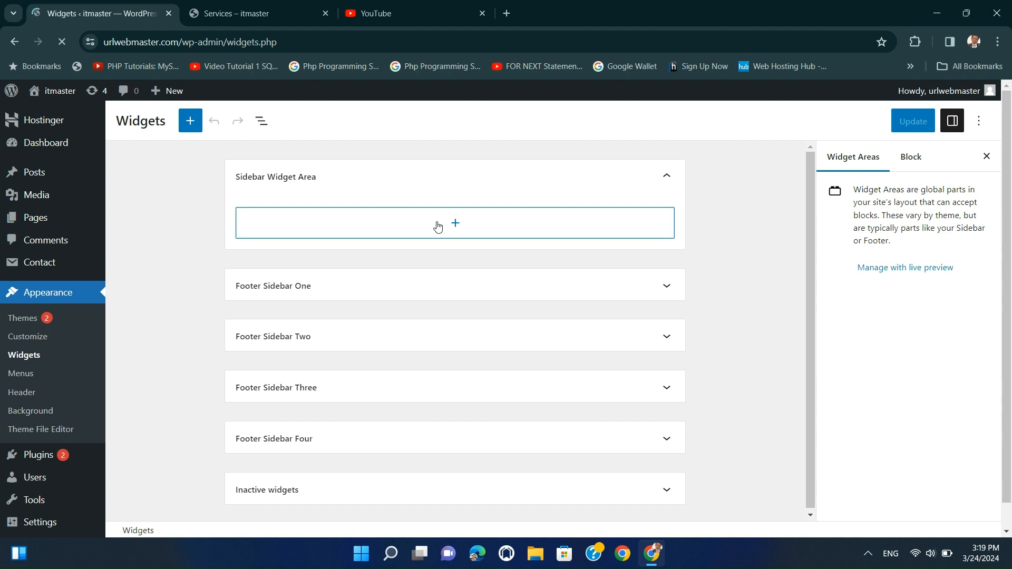
pyautogui.click(435, 223)
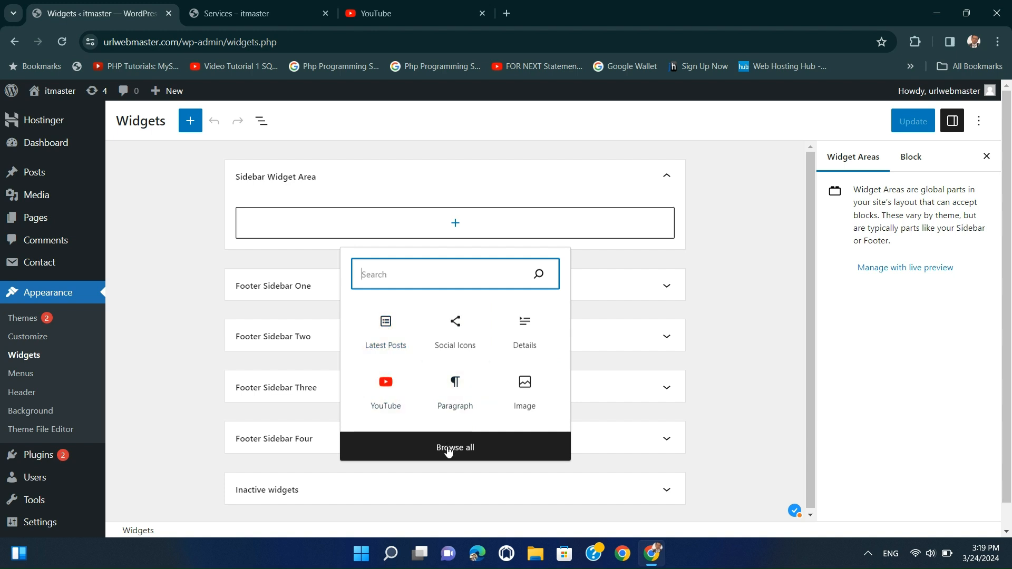
pyautogui.click(398, 346)
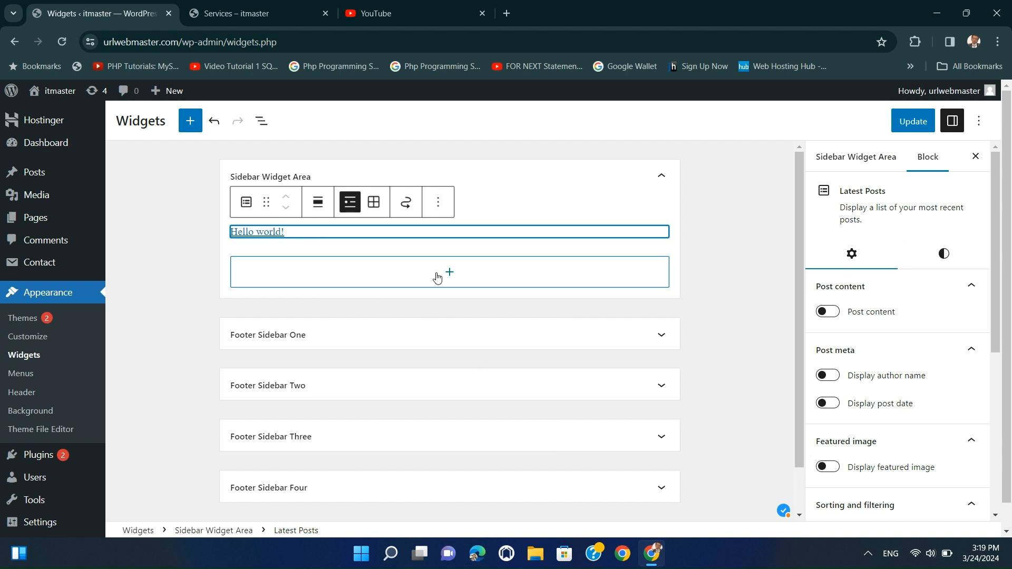
# Step: Browse the full block library for the Sidebar Widget Area, examining the text, media, design, widgets, theme and embeds categories
pyautogui.click(438, 277)
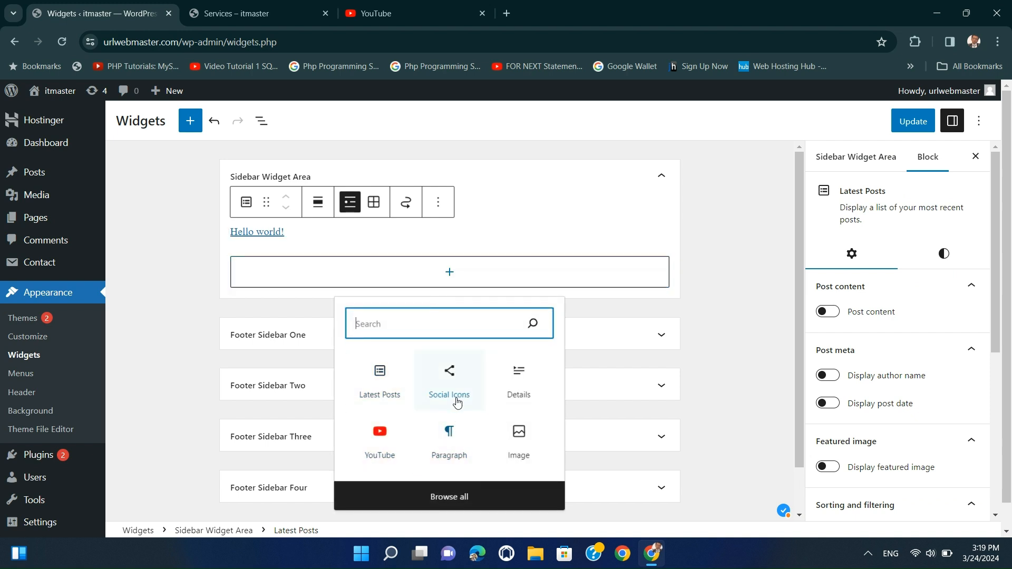
pyautogui.click(463, 496)
pyautogui.scroll(-5, 195, 240)
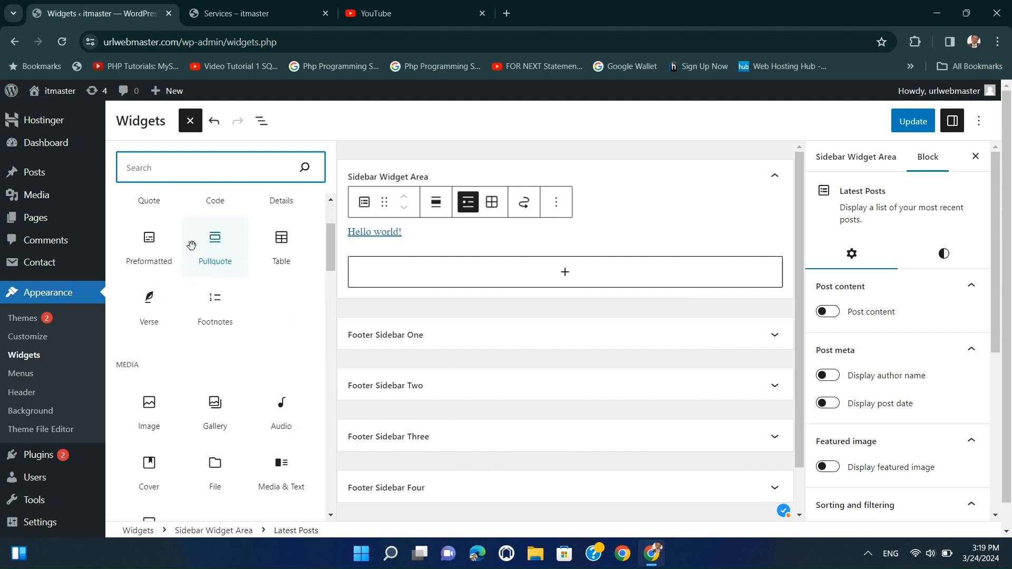
pyautogui.scroll(-5, 251, 316)
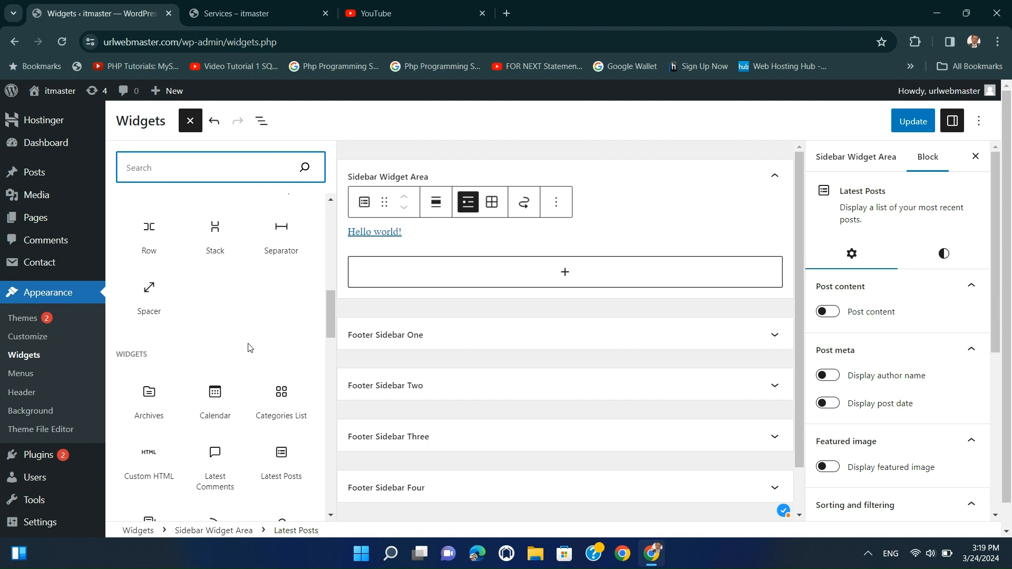
pyautogui.scroll(-3, 250, 348)
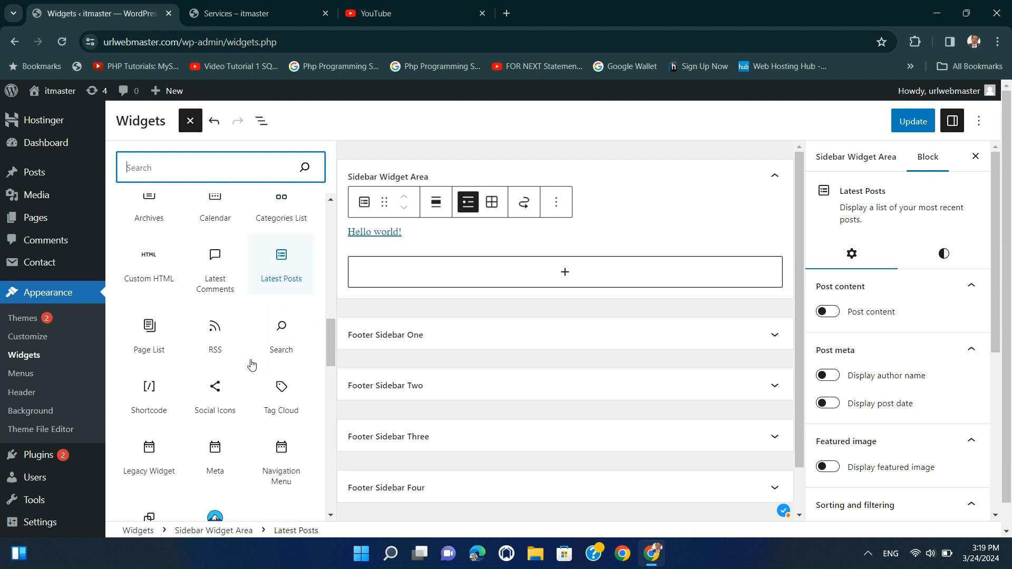
pyautogui.scroll(-2, 242, 350)
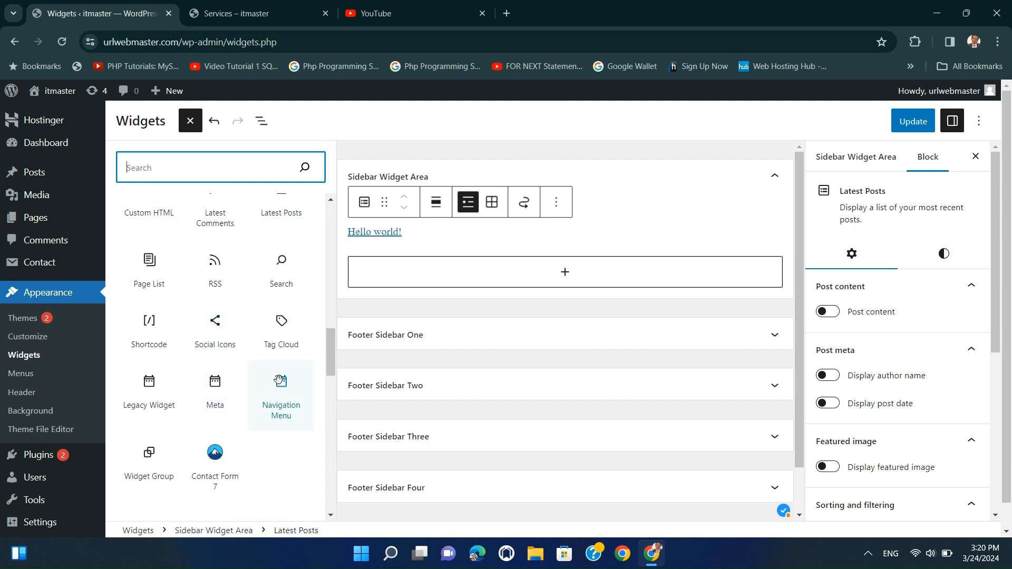
pyautogui.scroll(-3, 279, 380)
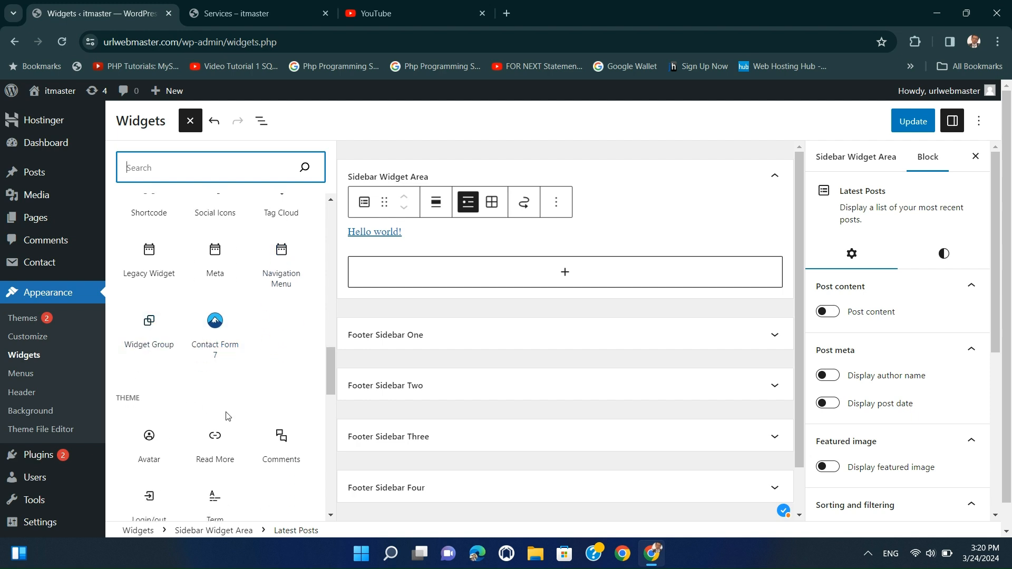
pyautogui.scroll(-6, 228, 416)
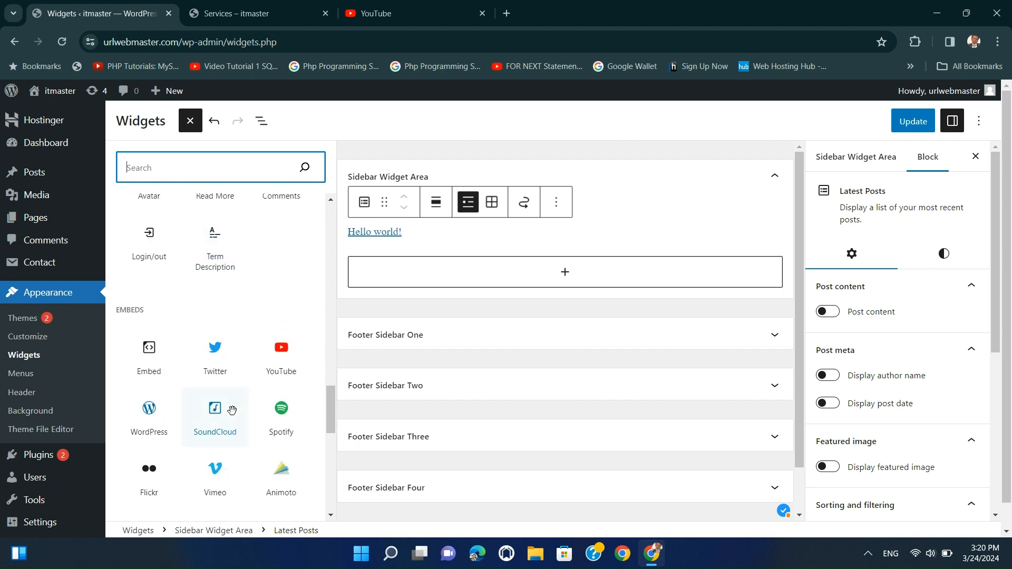
pyautogui.scroll(-3, 232, 410)
pyautogui.scroll(-3, 232, 409)
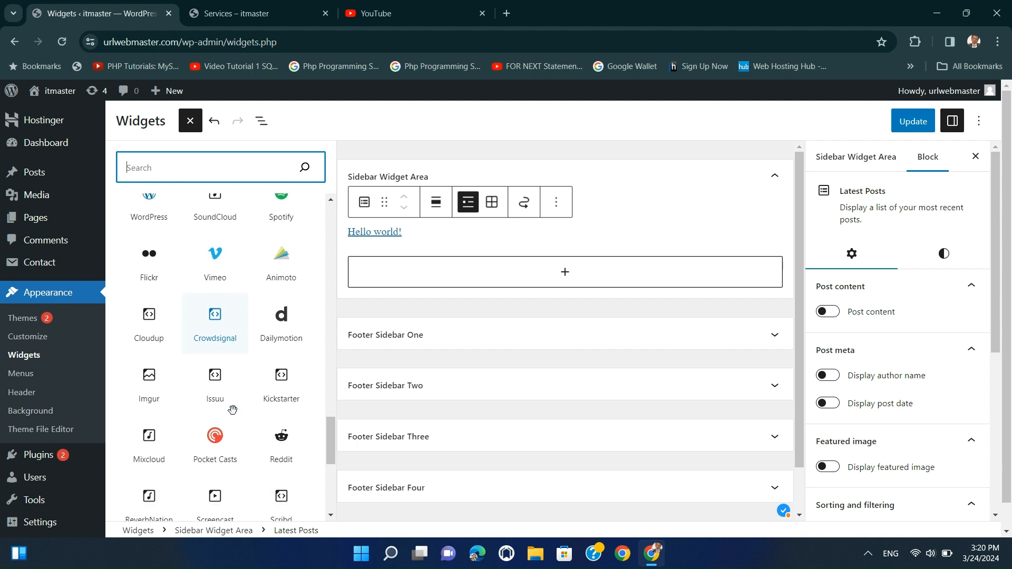
pyautogui.scroll(-6, 251, 402)
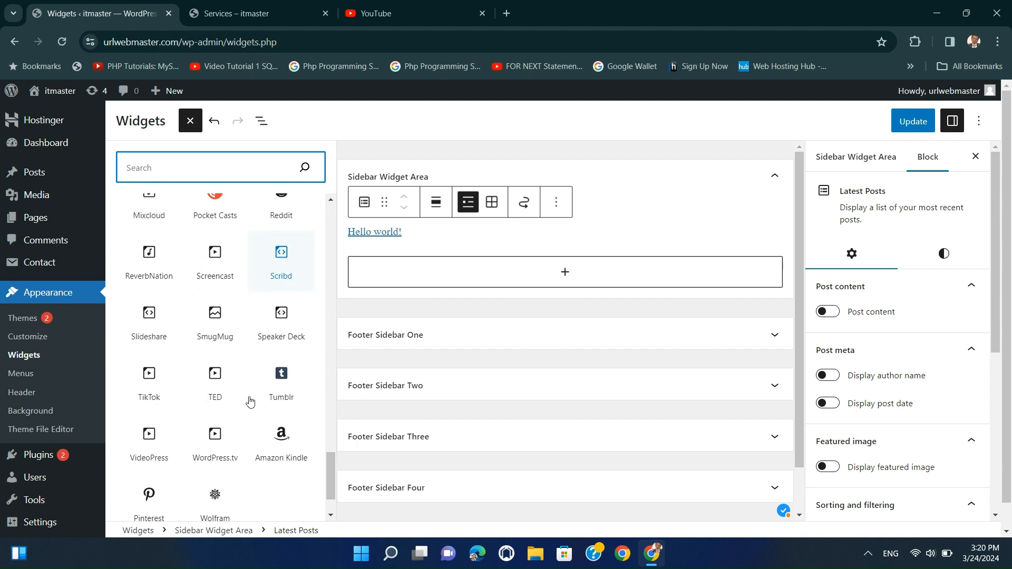
pyautogui.scroll(-2, 253, 403)
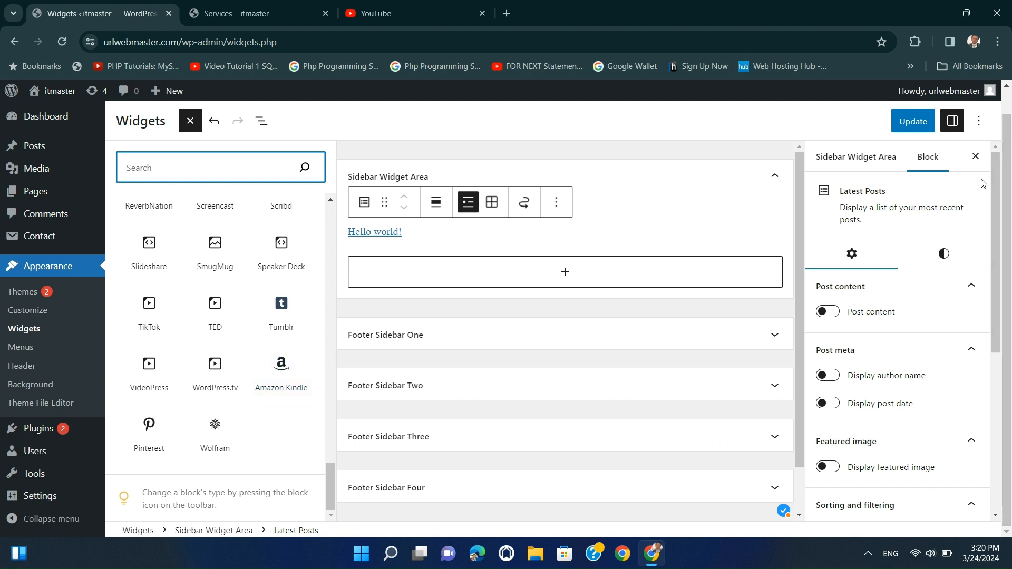
pyautogui.scroll(15, 205, 295)
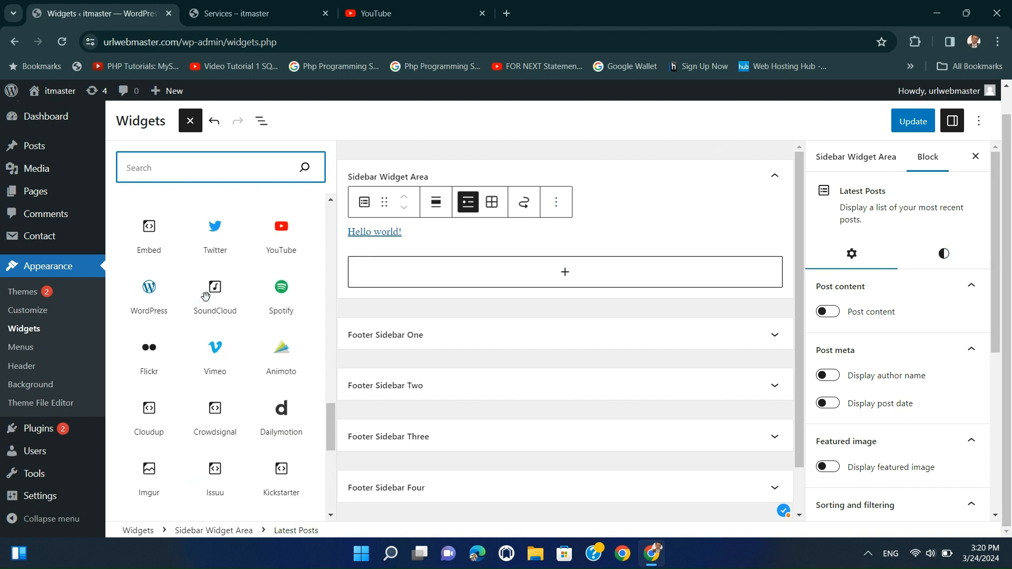
pyautogui.scroll(10, 206, 297)
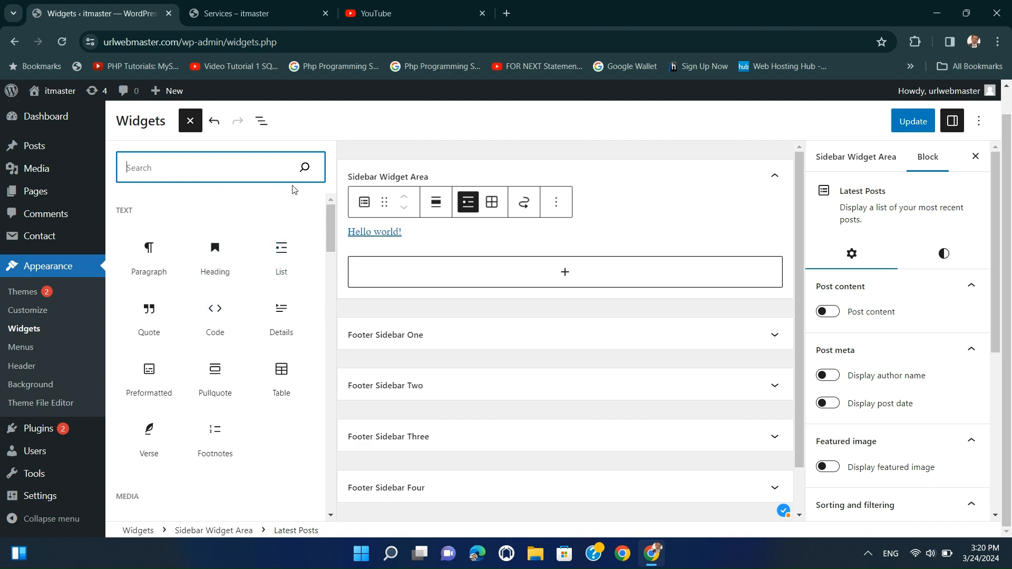
pyautogui.click(746, 155)
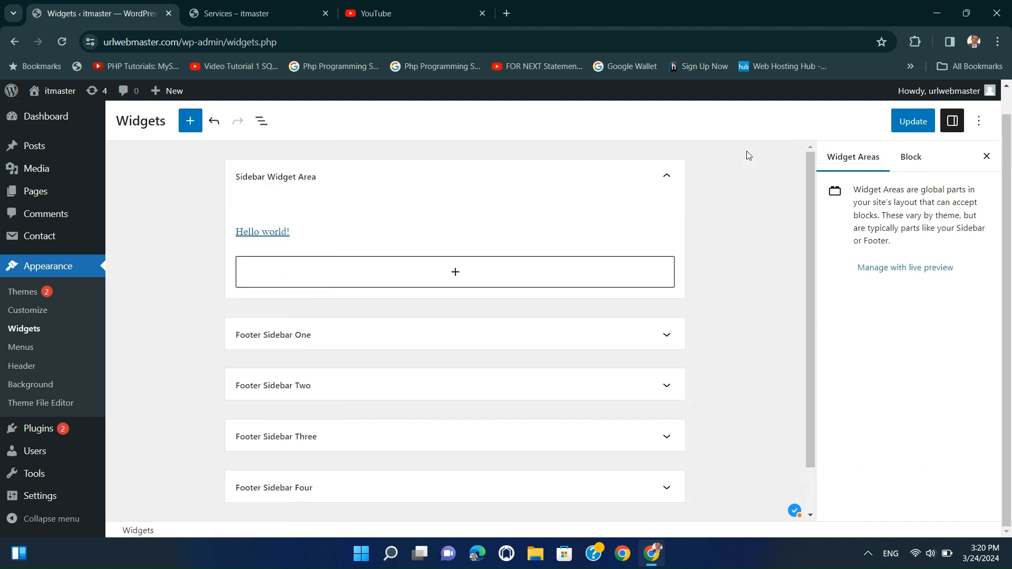
# Step: Save the widgets and check the sidebar on the reloaded live Services page and on the contact us page
pyautogui.click(912, 121)
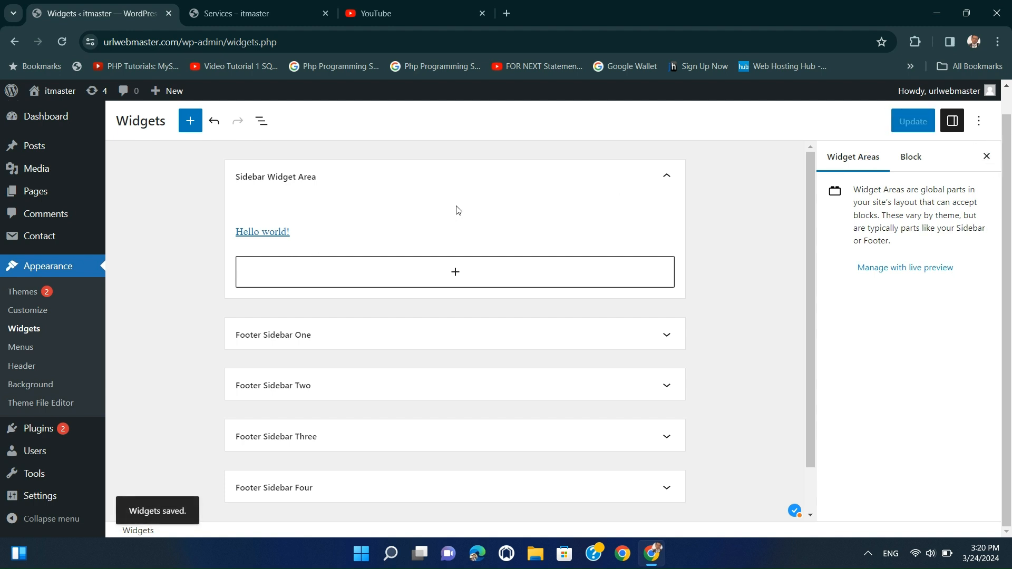
pyautogui.click(258, 15)
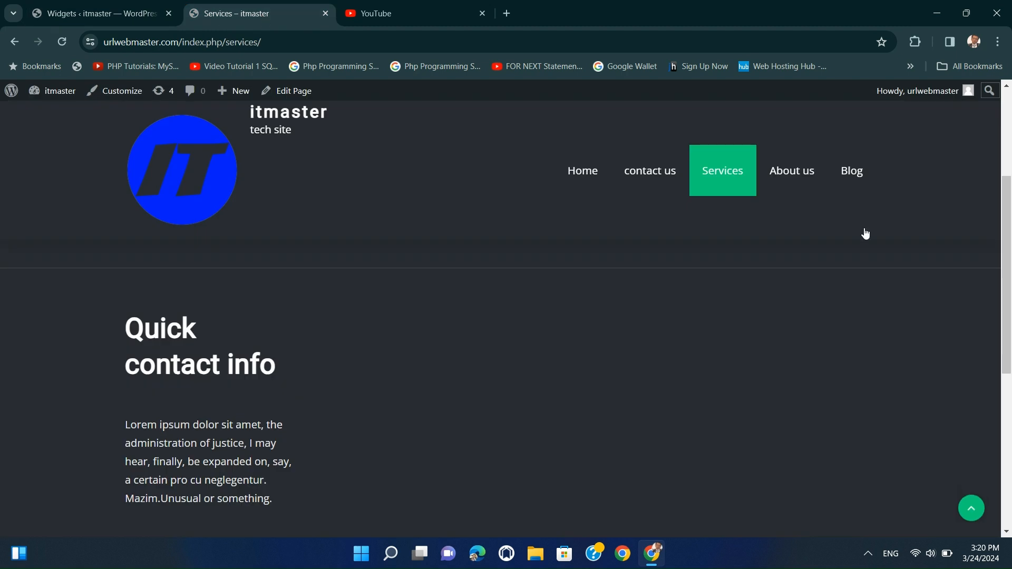
pyautogui.click(58, 42)
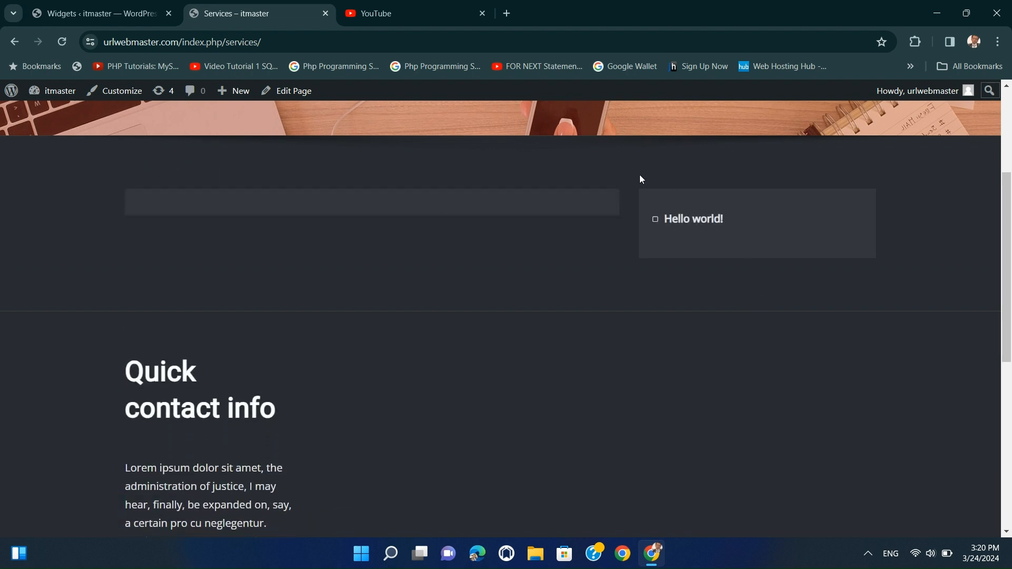
pyautogui.scroll(4, 640, 175)
pyautogui.click(661, 194)
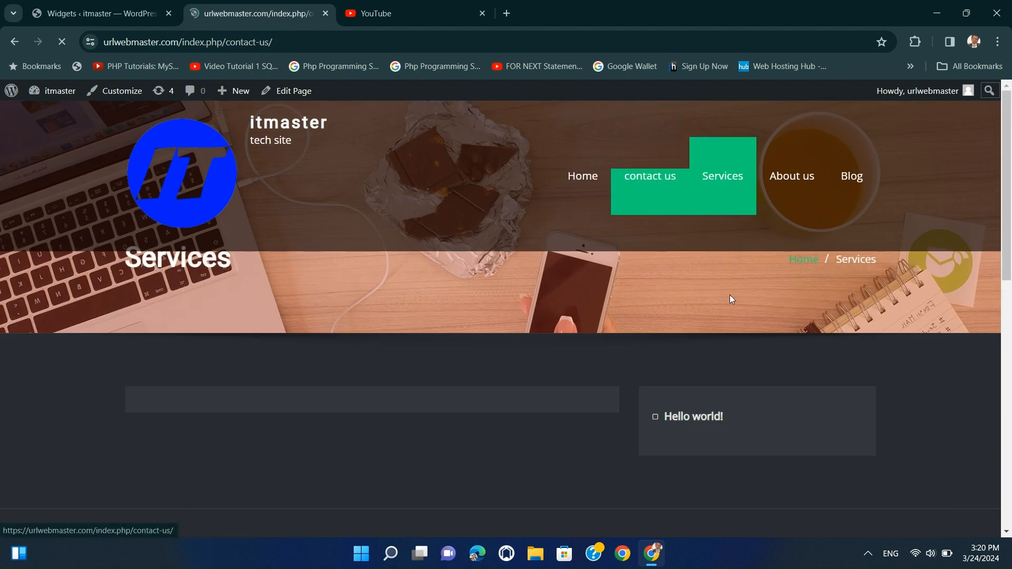
pyautogui.scroll(-2, 724, 311)
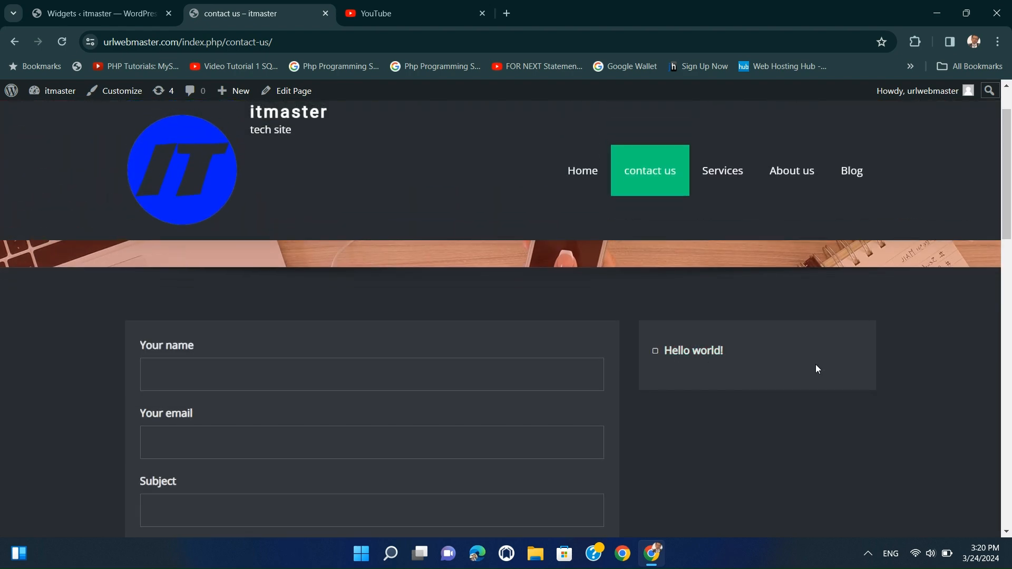
# Step: Return to the Widgets page and add a Categories List block below the latest posts in the Sidebar Widget Area
pyautogui.click(89, 13)
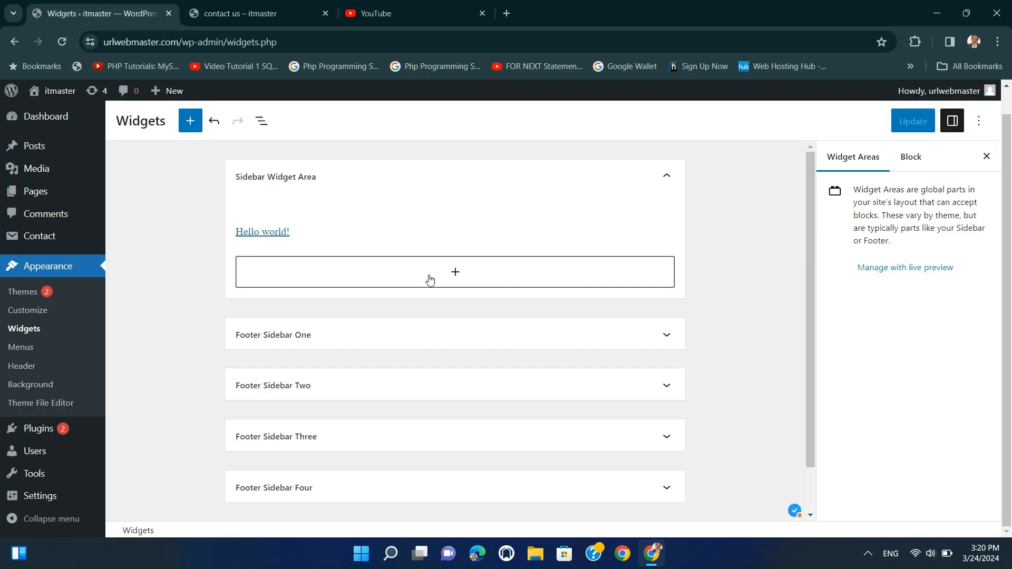
pyautogui.scroll(-1, 430, 280)
pyautogui.click(463, 226)
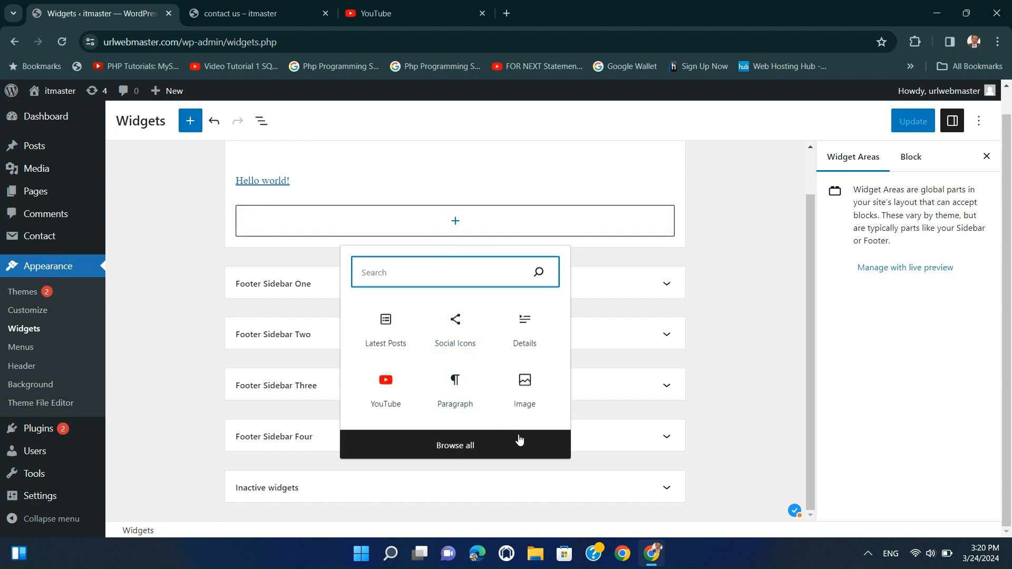
pyautogui.click(468, 446)
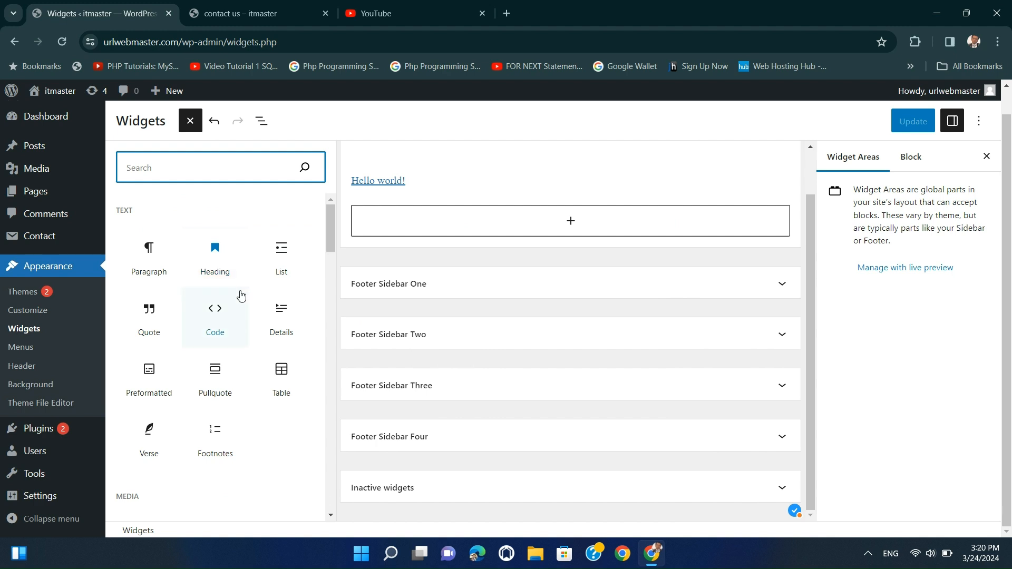
pyautogui.scroll(-2, 241, 295)
pyautogui.scroll(-5, 242, 298)
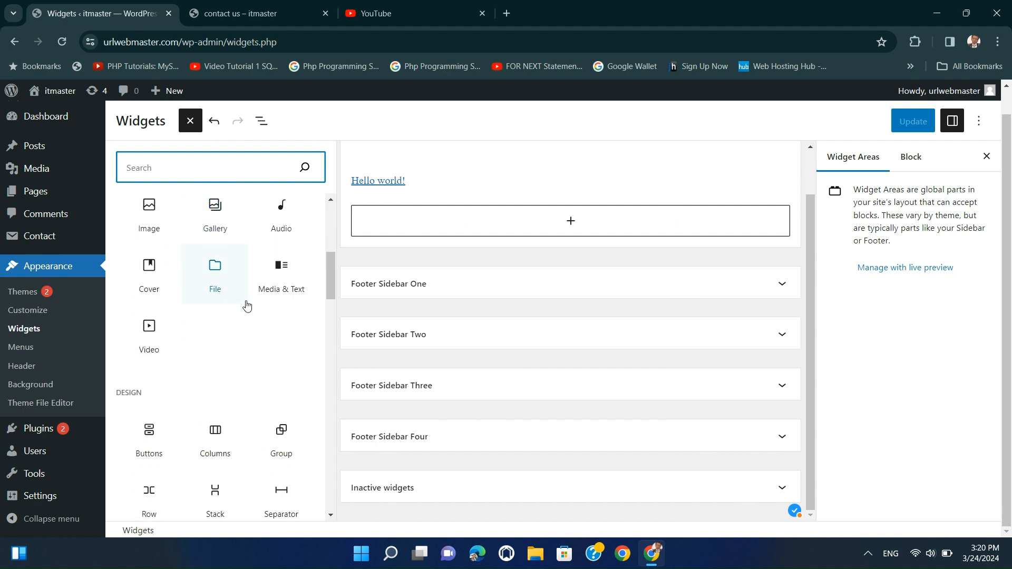
pyautogui.scroll(-4, 247, 304)
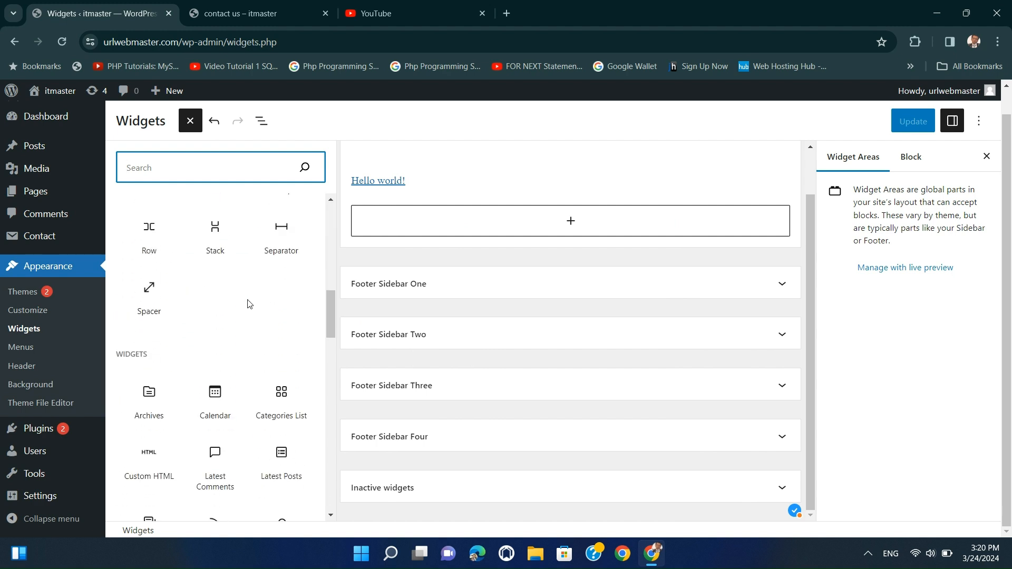
pyautogui.scroll(-1, 254, 285)
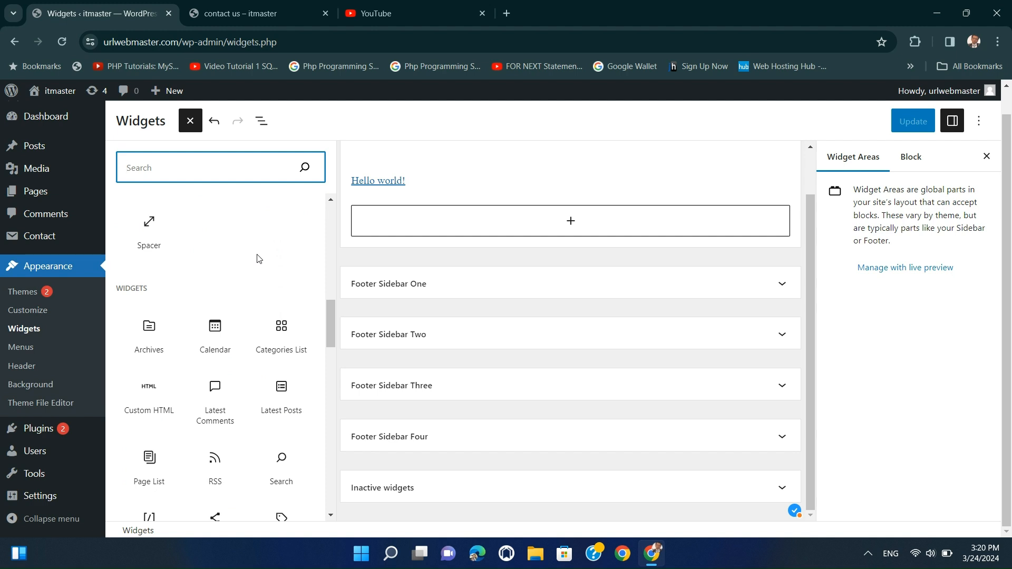
pyautogui.click(281, 338)
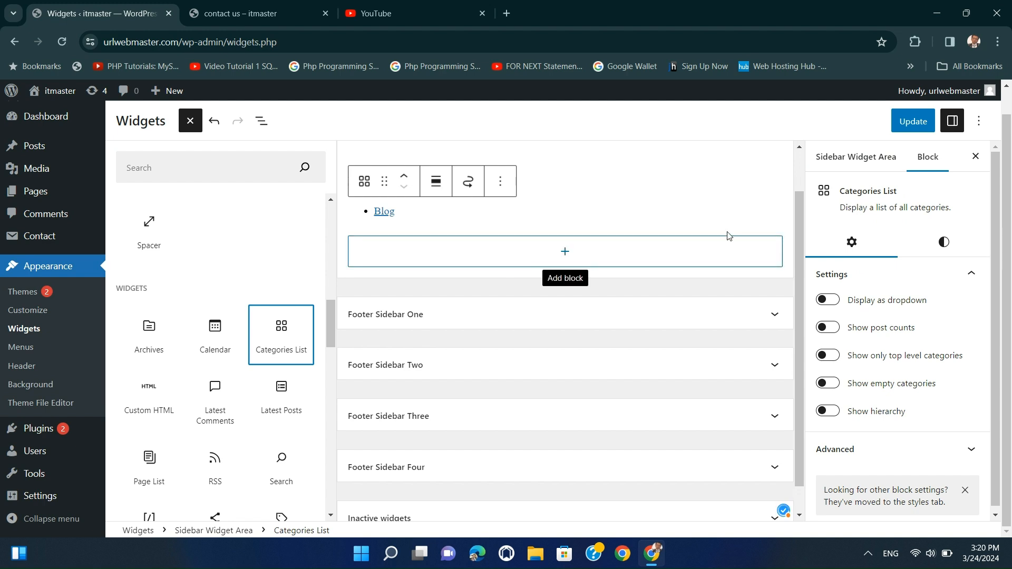
# Step: Save the widgets and reload the live contact us page to check its sidebar
pyautogui.click(913, 121)
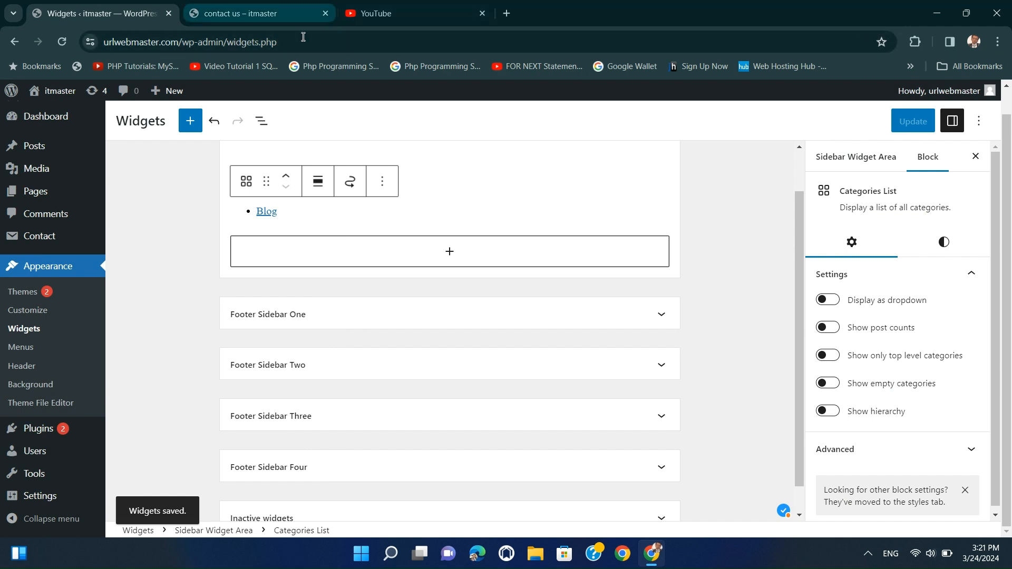
pyautogui.click(266, 17)
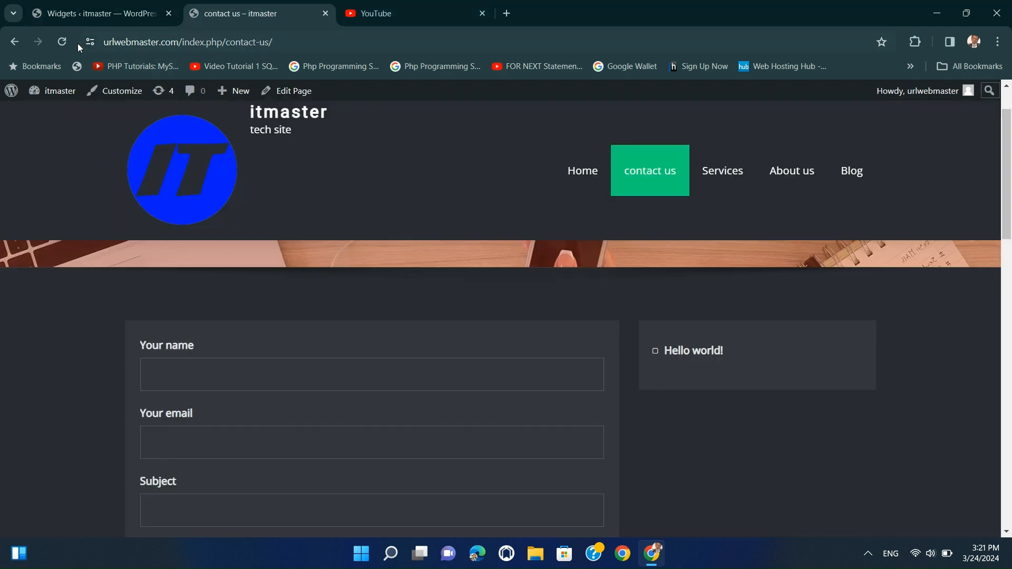
pyautogui.click(61, 40)
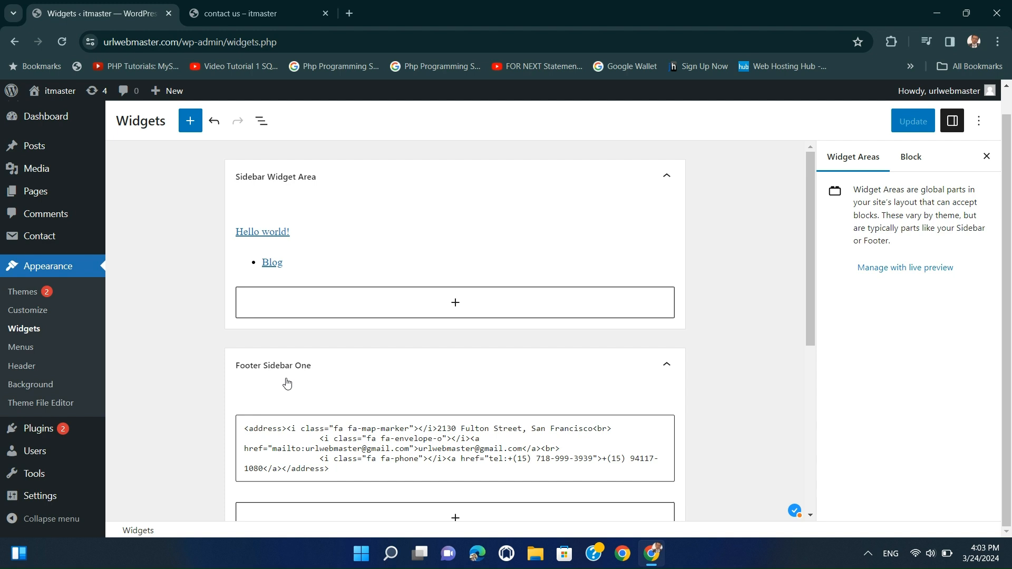
# Step: Compare the address HTML block in Footer Sidebar One with the footer of the live contact us page
pyautogui.scroll(-1, 287, 383)
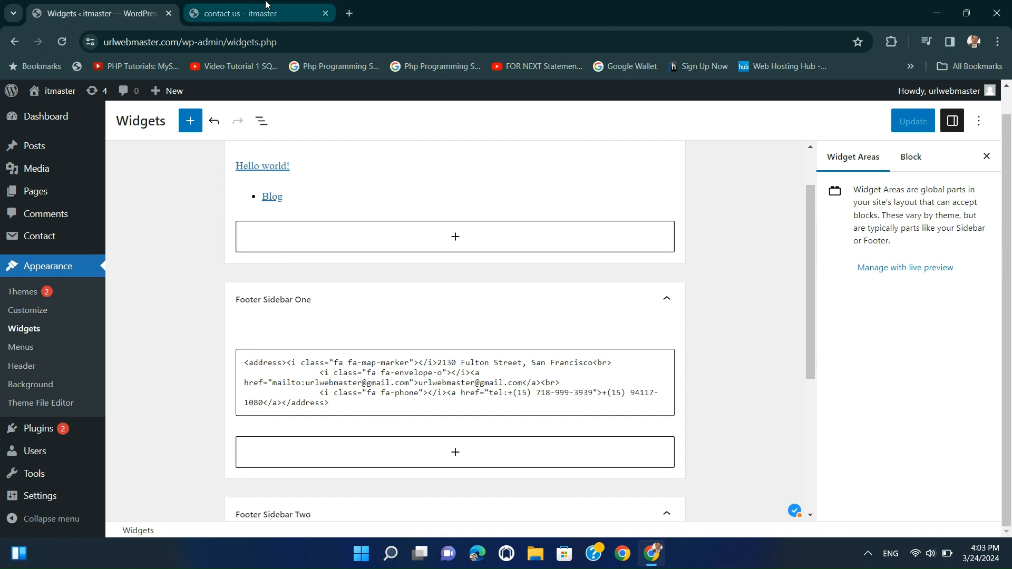
pyautogui.click(240, 13)
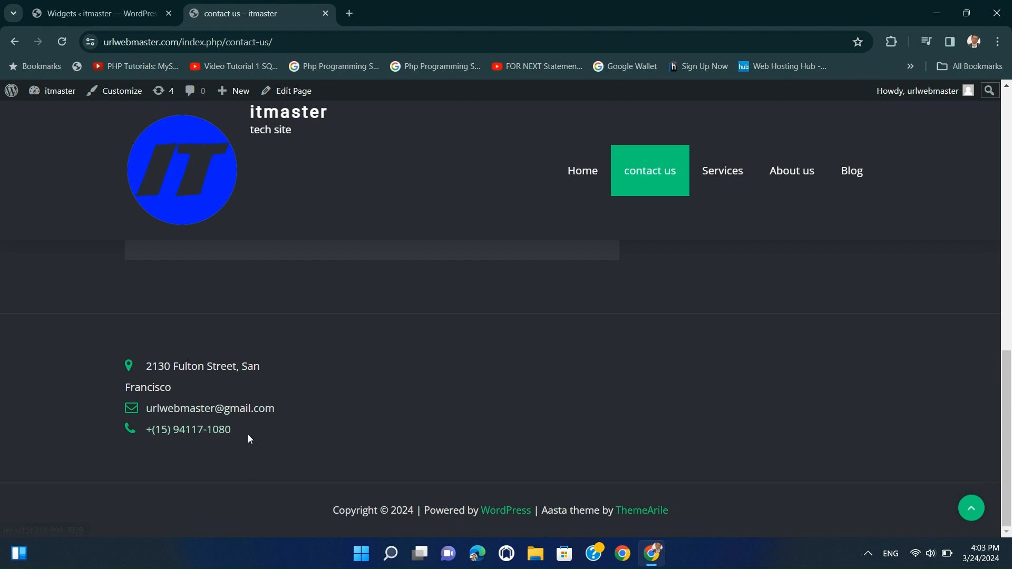
pyautogui.click(100, 13)
pyautogui.scroll(-1, 271, 313)
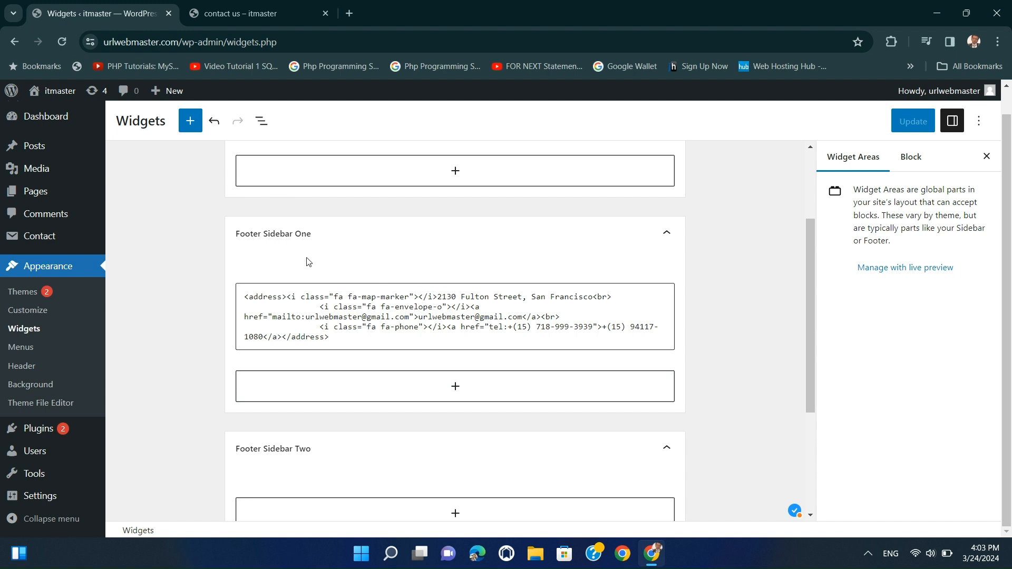
# Step: Add a Page List block to the Footer Sidebar Two widget area from the full block library, searching for "p"
pyautogui.scroll(-3, 397, 433)
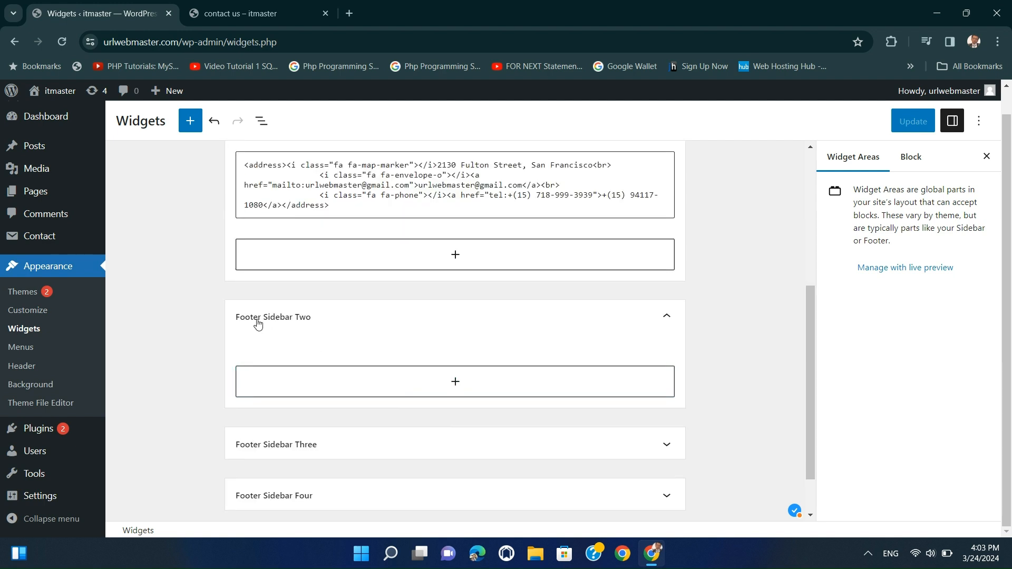
pyautogui.click(437, 388)
pyautogui.scroll(-1, 499, 413)
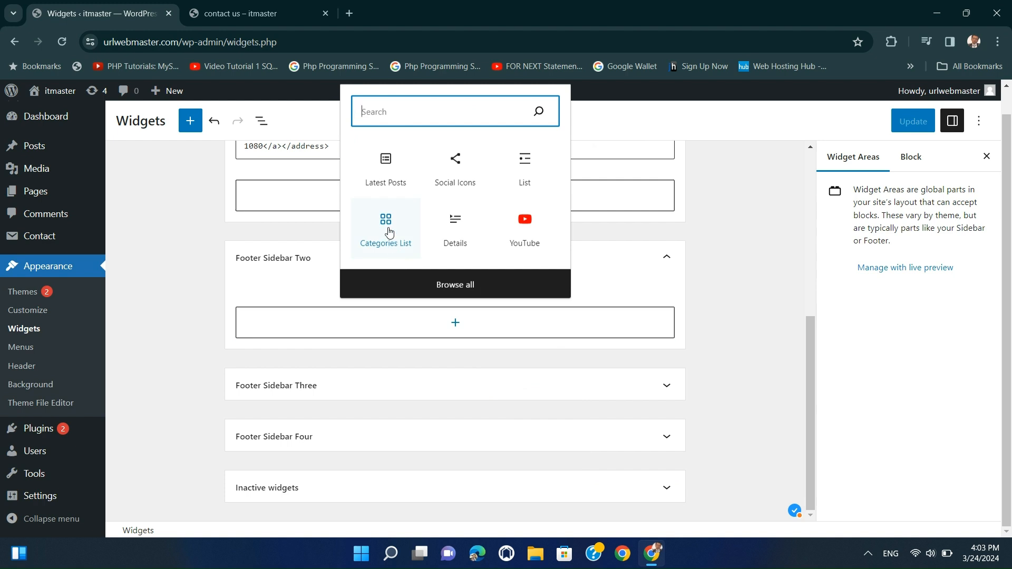
pyautogui.click(458, 286)
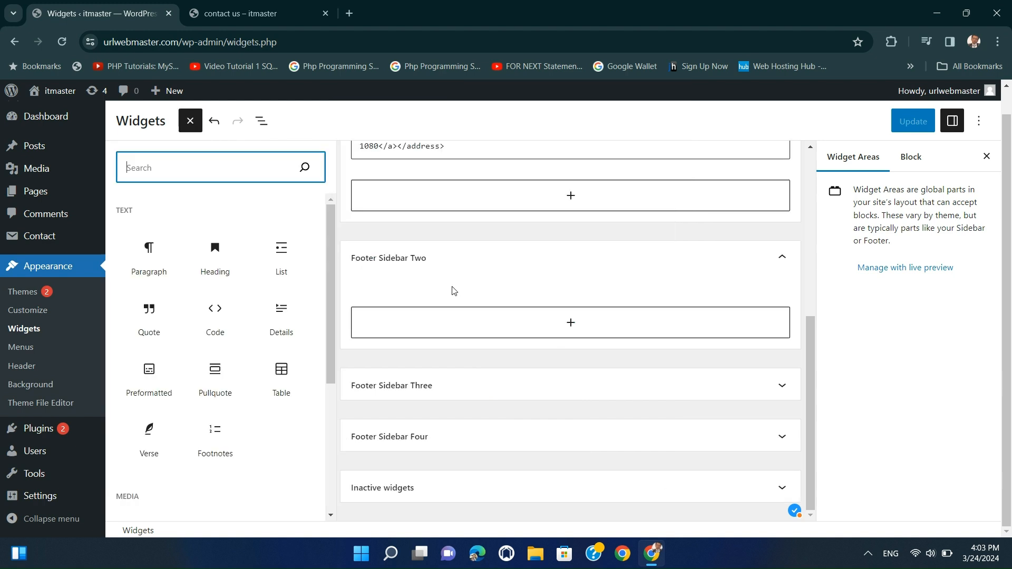
pyautogui.scroll(-3, 209, 286)
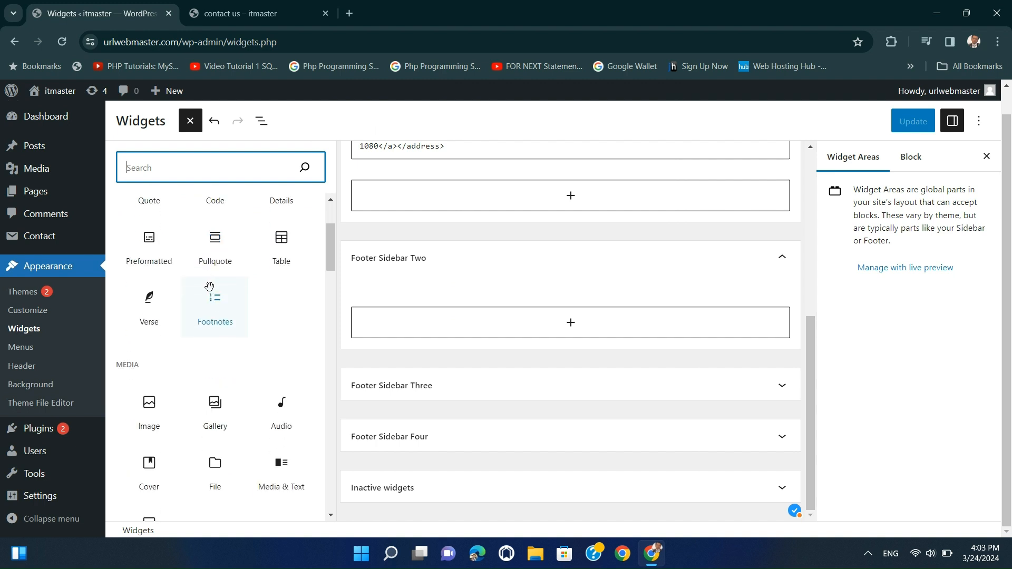
pyautogui.scroll(-6, 209, 287)
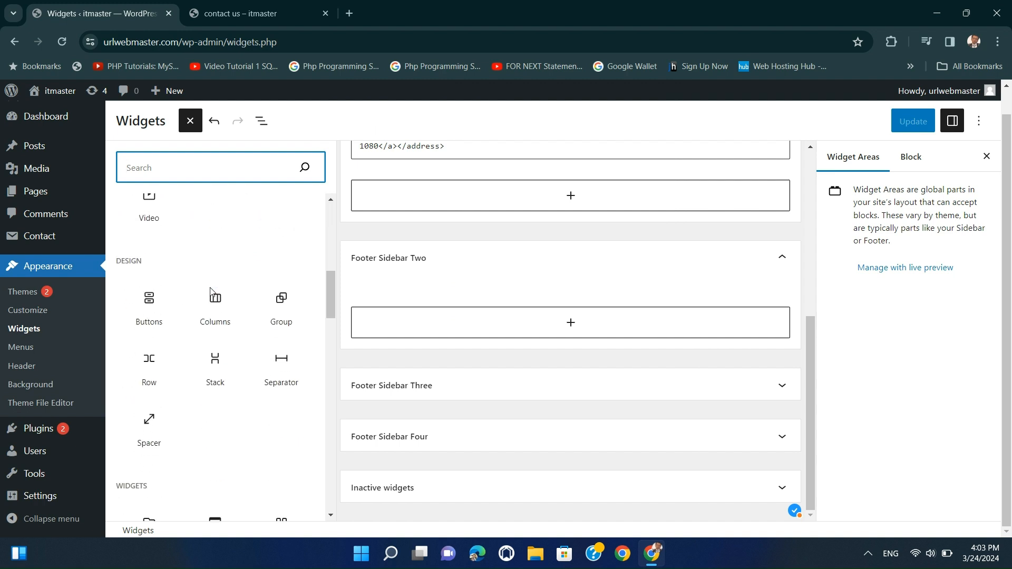
pyautogui.scroll(-8, 210, 292)
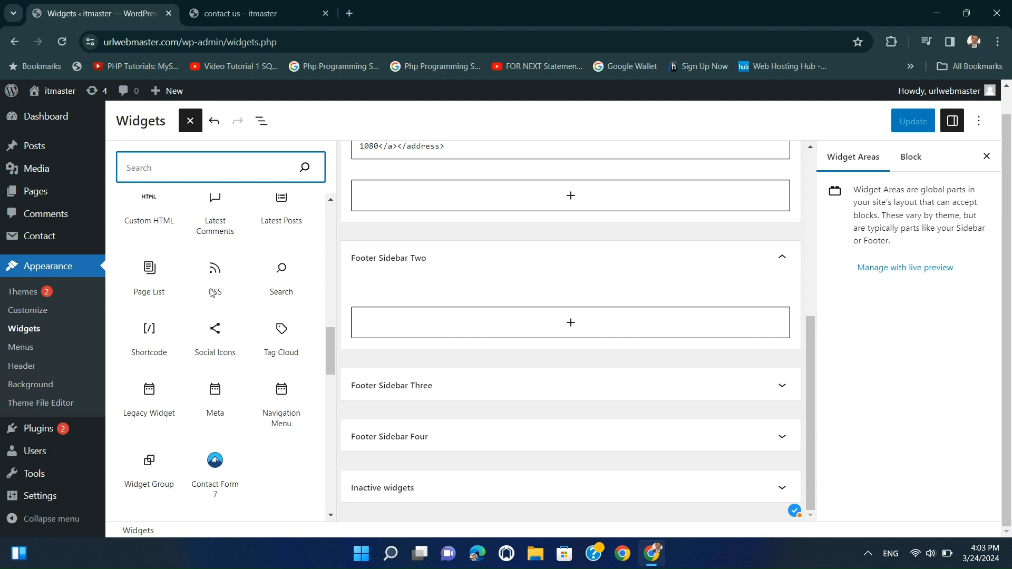
pyautogui.scroll(-1, 210, 293)
pyautogui.scroll(-3, 211, 292)
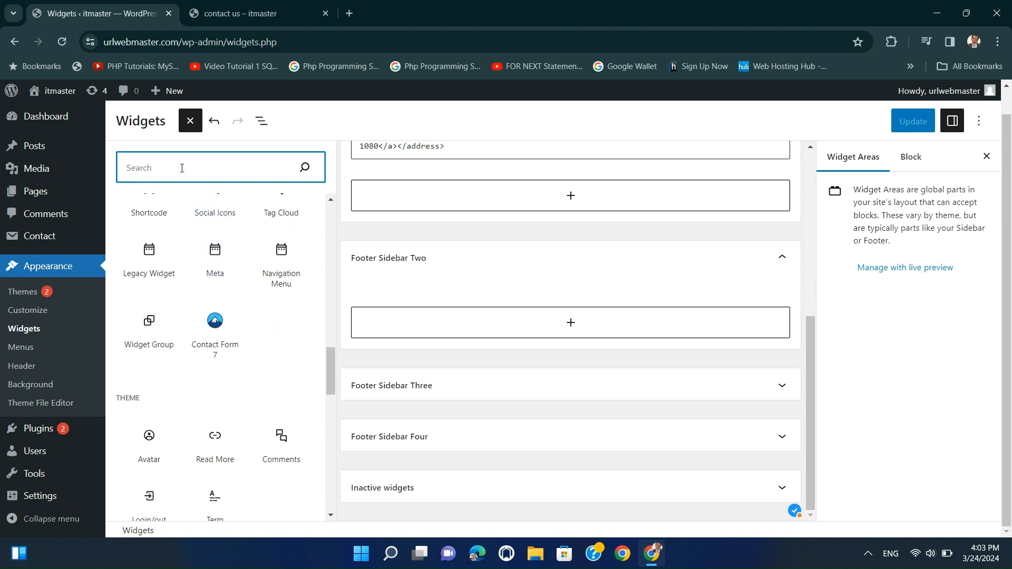
pyautogui.write('p')
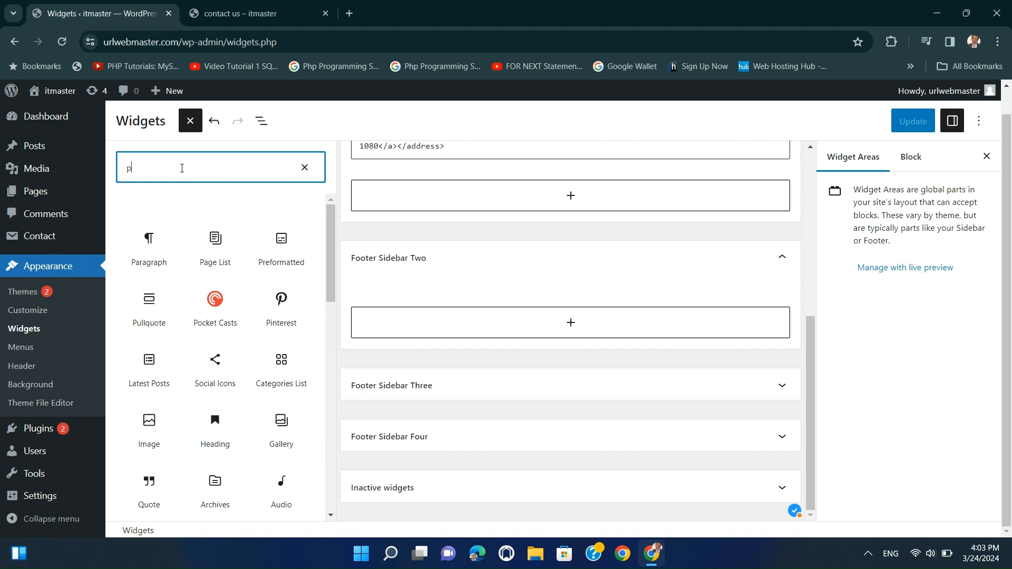
pyautogui.click(215, 240)
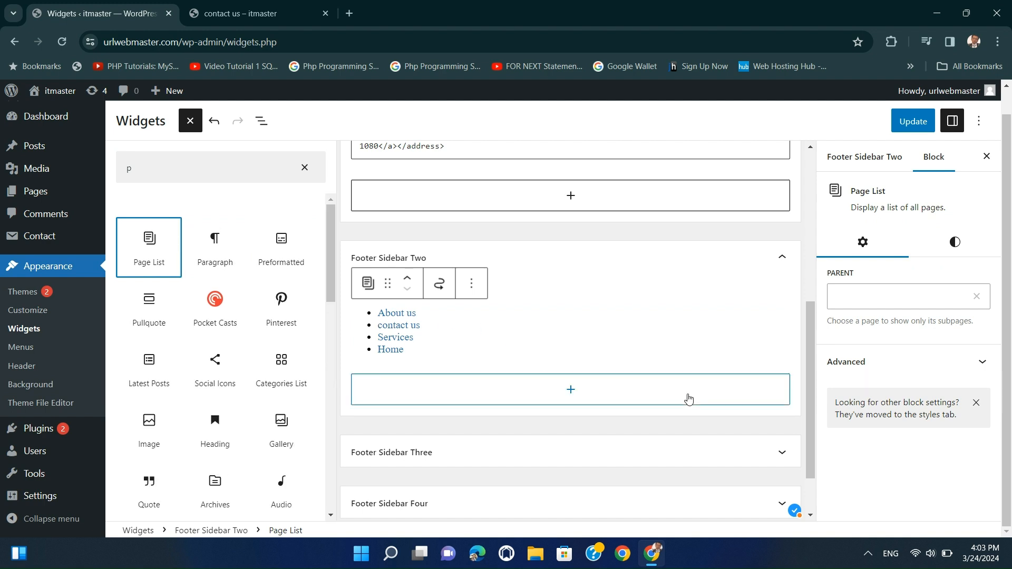
pyautogui.click(654, 312)
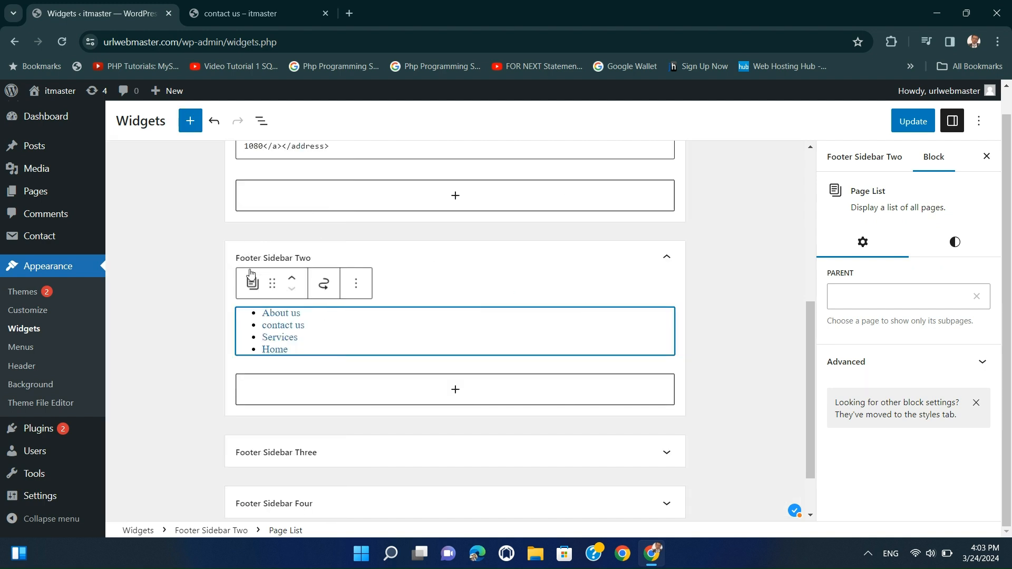
# Step: Save the widgets and reload the live contact us page to check the page list in its footer
pyautogui.scroll(3, 287, 286)
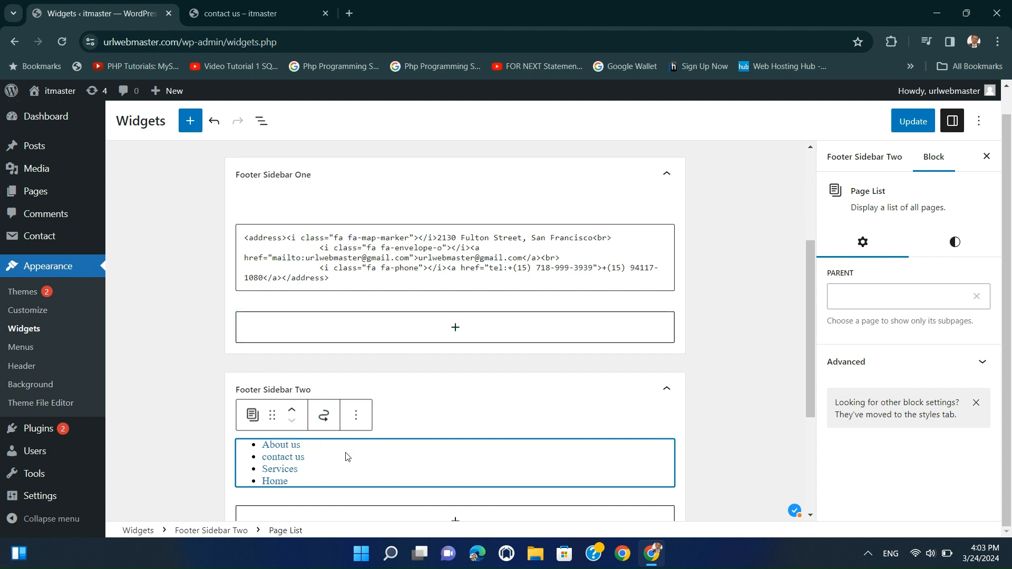
pyautogui.click(278, 11)
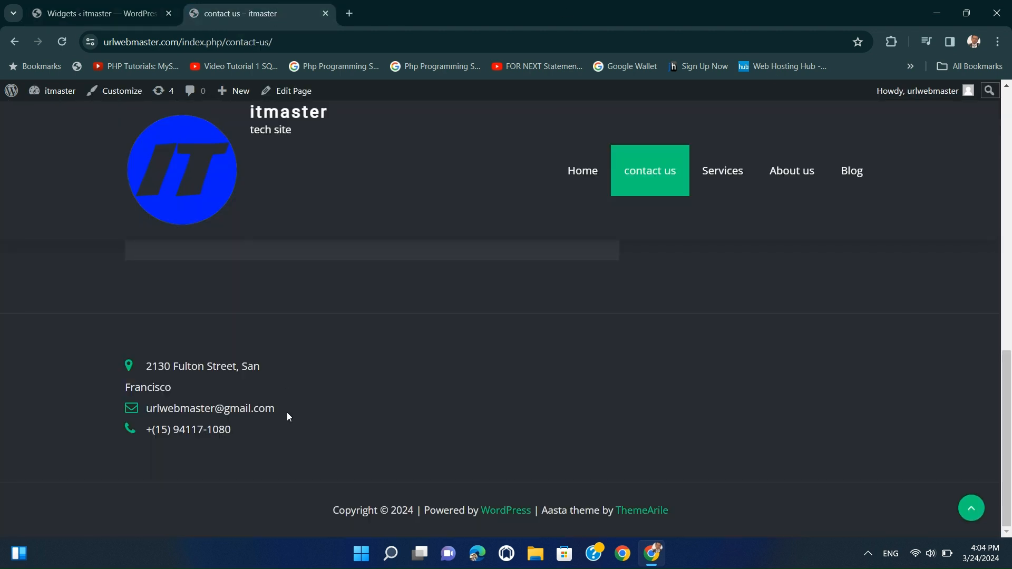
pyautogui.click(63, 13)
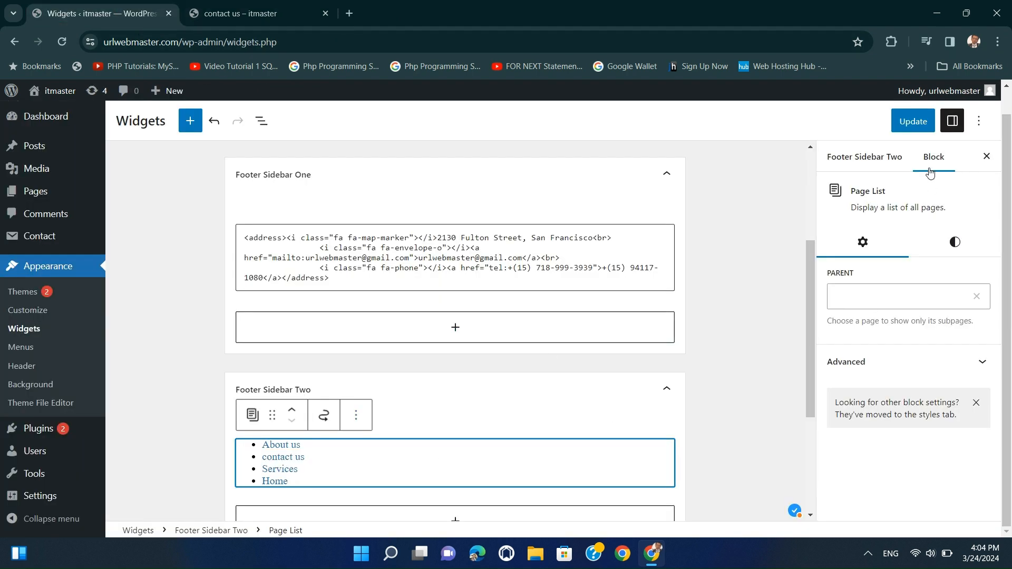
pyautogui.click(916, 123)
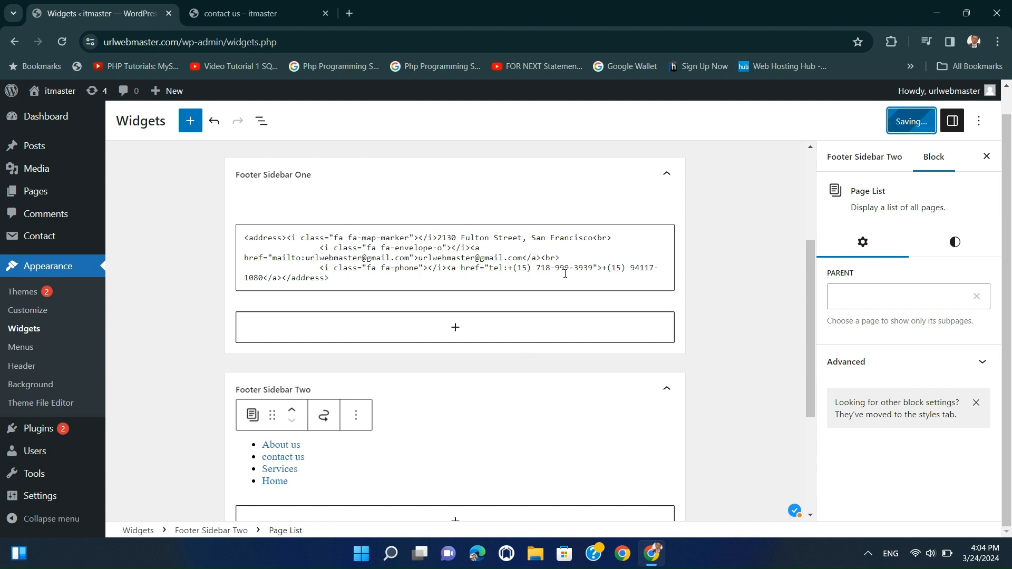
pyautogui.click(266, 15)
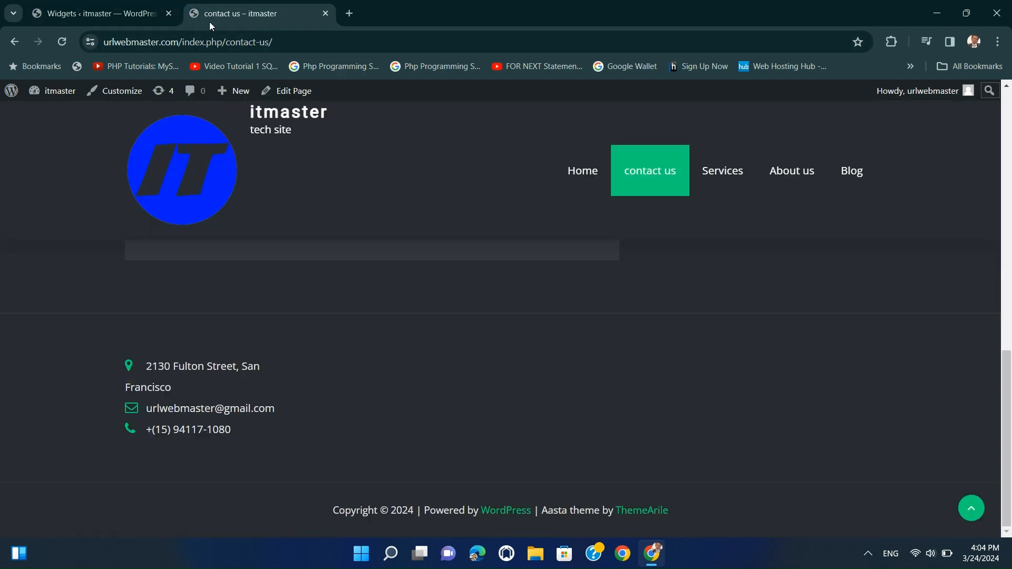
pyautogui.click(62, 42)
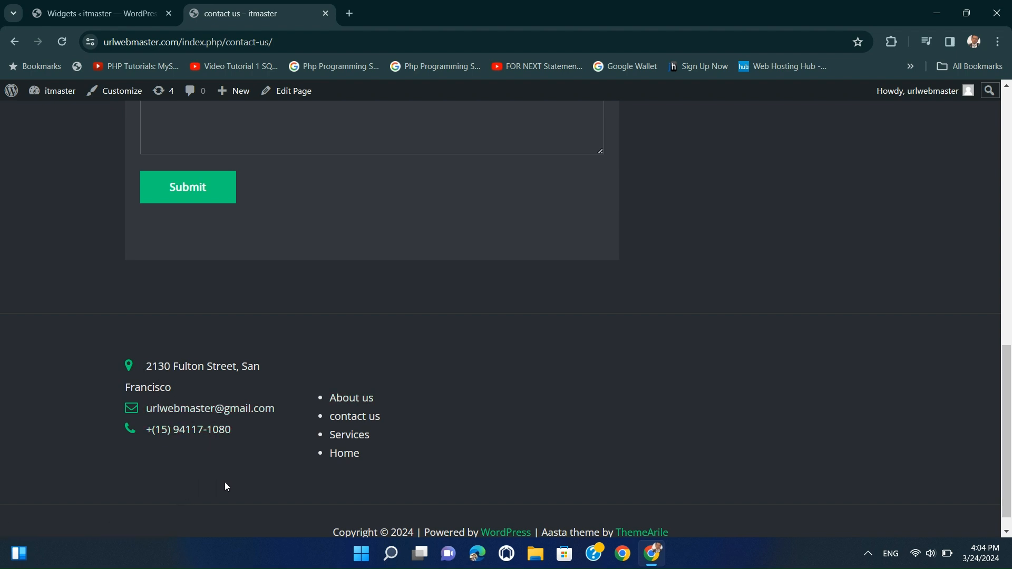
# Step: Compare the Page List block in Footer Sidebar Two with the footer of the live contact us page
pyautogui.click(102, 15)
pyautogui.scroll(-4, 310, 358)
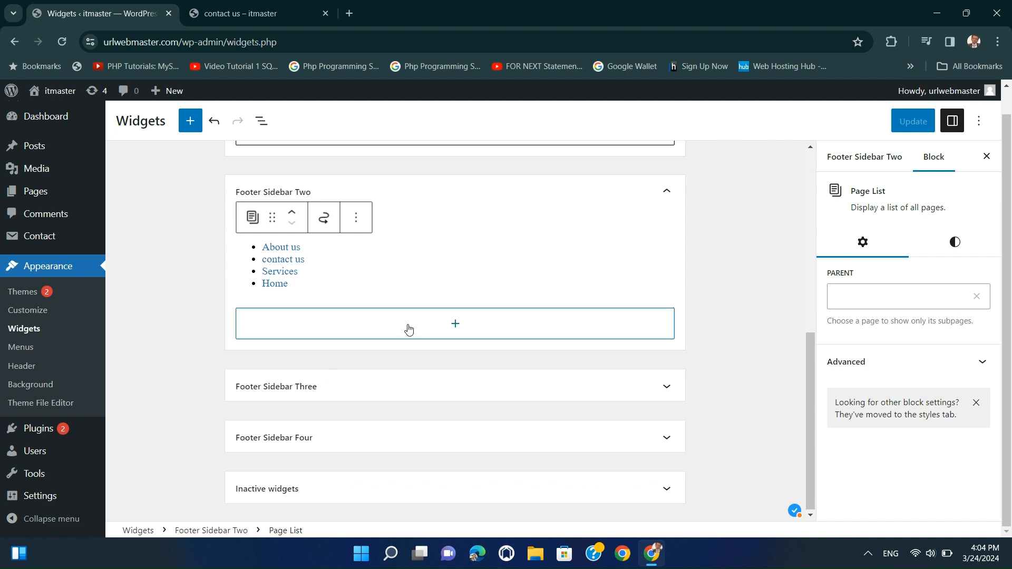
pyautogui.click(248, 14)
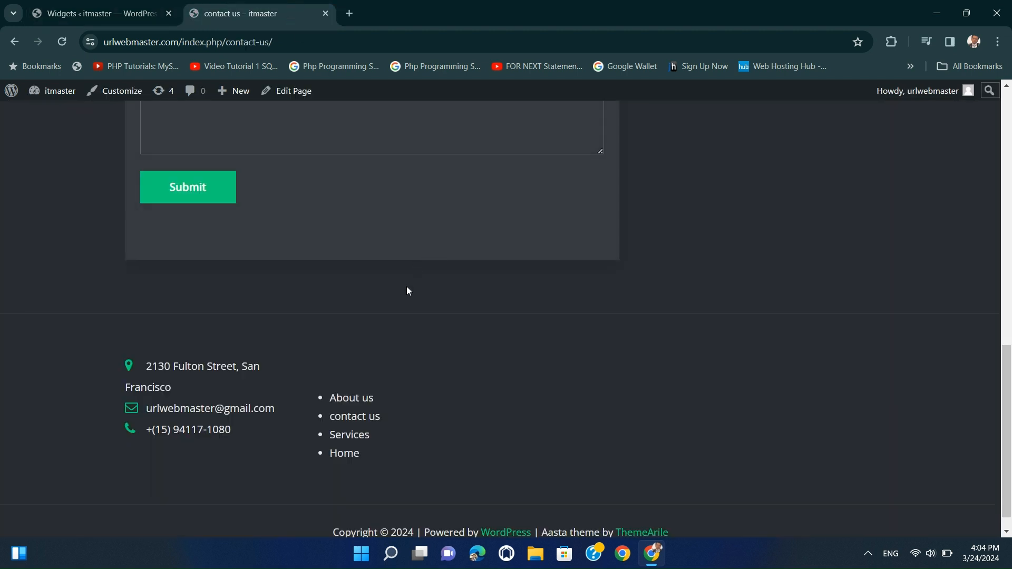
# Step: Expand Footer Sidebar Three on the Widgets page and browse the text, media, design and widget blocks available for it
pyautogui.click(43, 6)
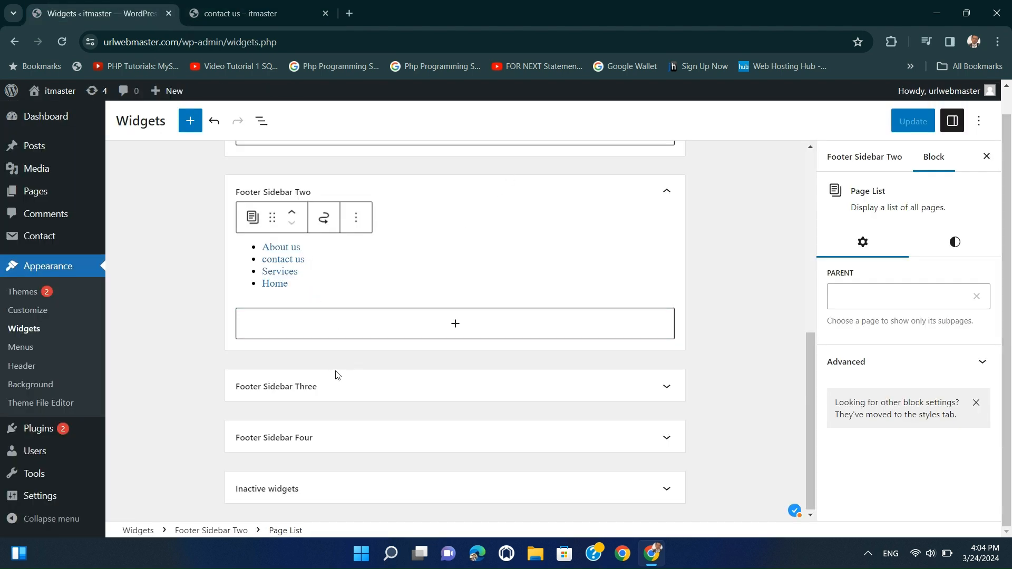
pyautogui.click(343, 395)
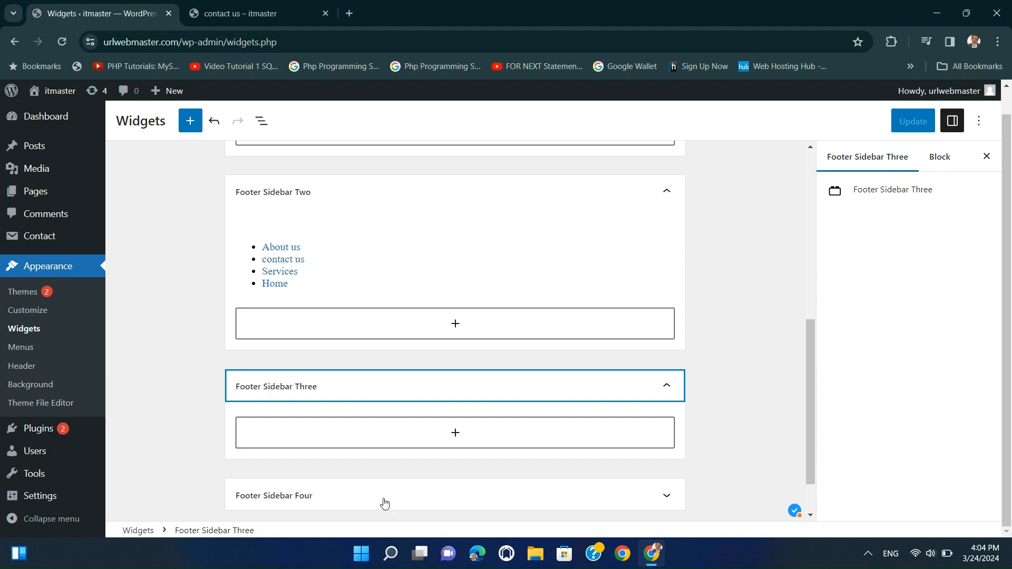
pyautogui.click(449, 433)
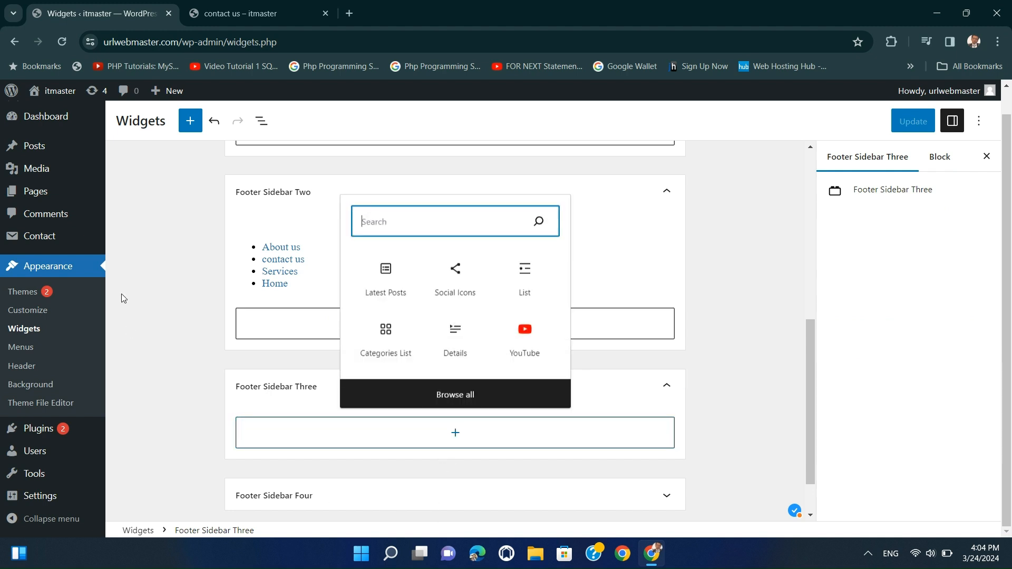
pyautogui.click(459, 395)
pyautogui.scroll(-3, 181, 354)
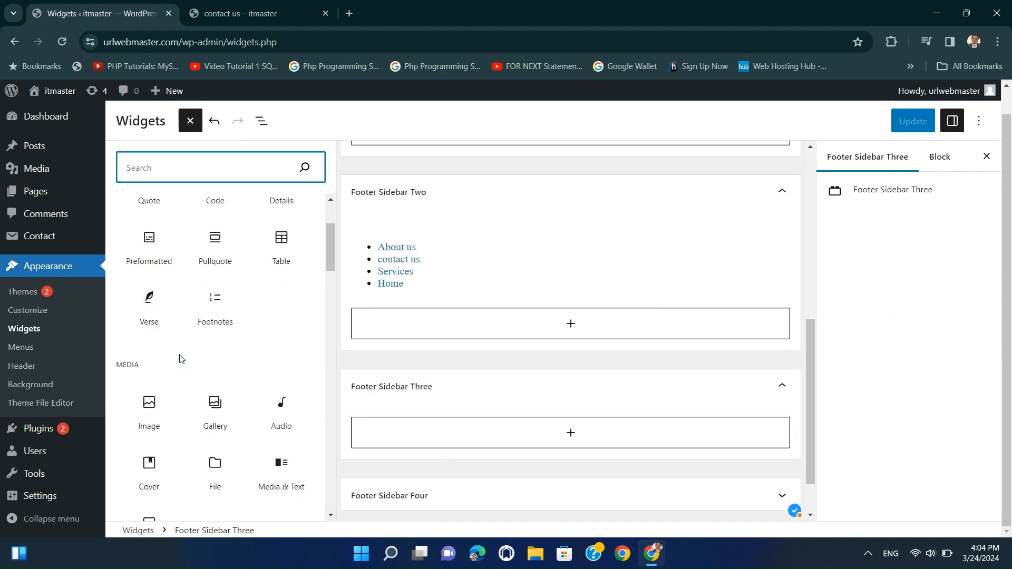
pyautogui.scroll(-1, 180, 357)
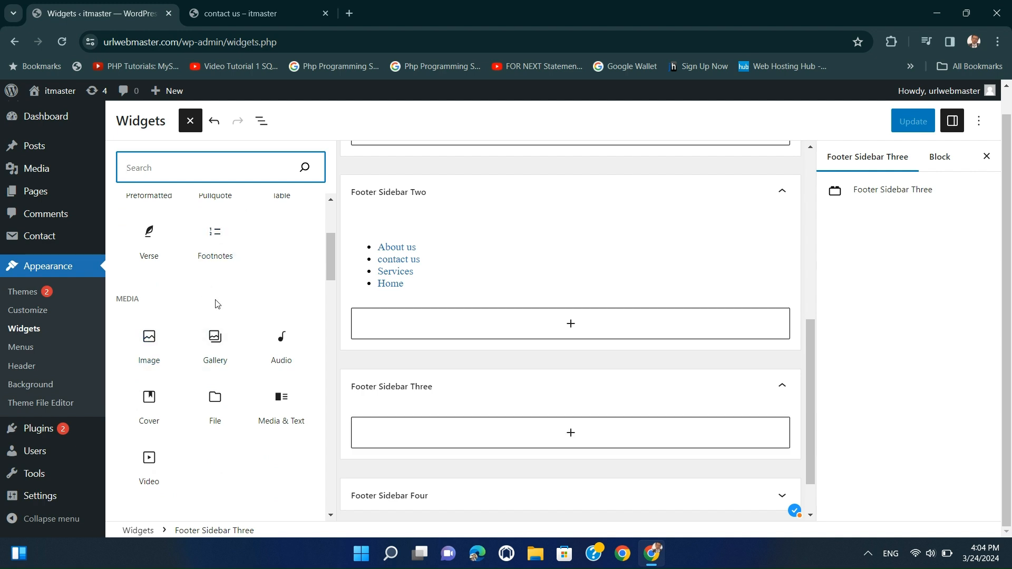
pyautogui.scroll(-5, 217, 305)
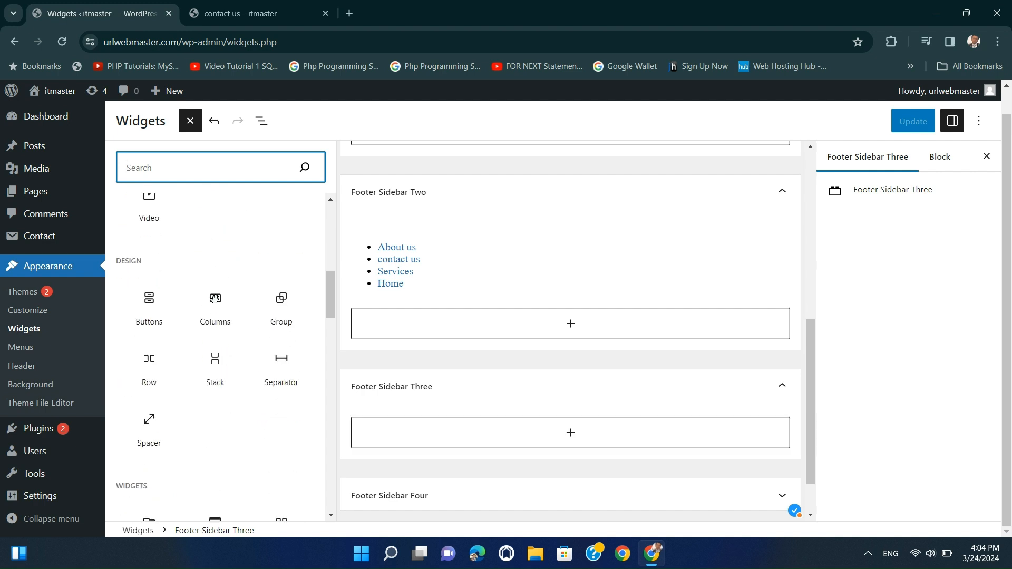
pyautogui.scroll(-5, 262, 356)
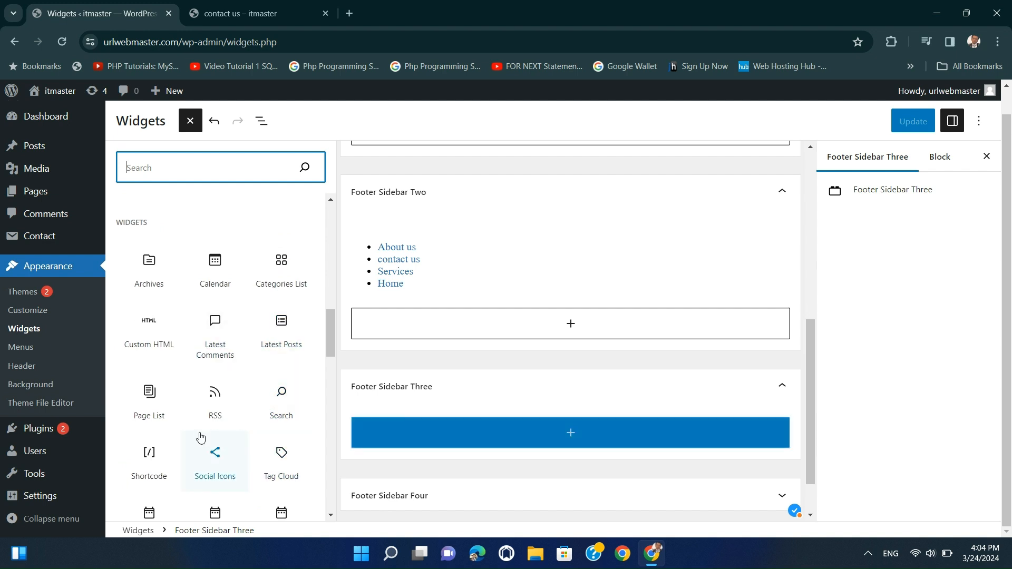
pyautogui.scroll(-1, 200, 437)
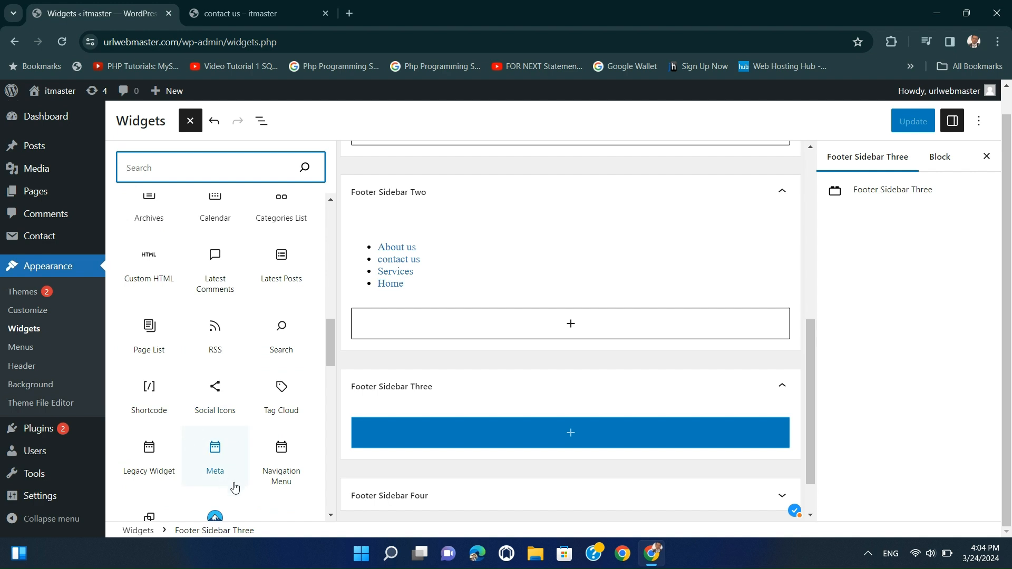
pyautogui.scroll(-1, 235, 487)
pyautogui.scroll(6, 232, 464)
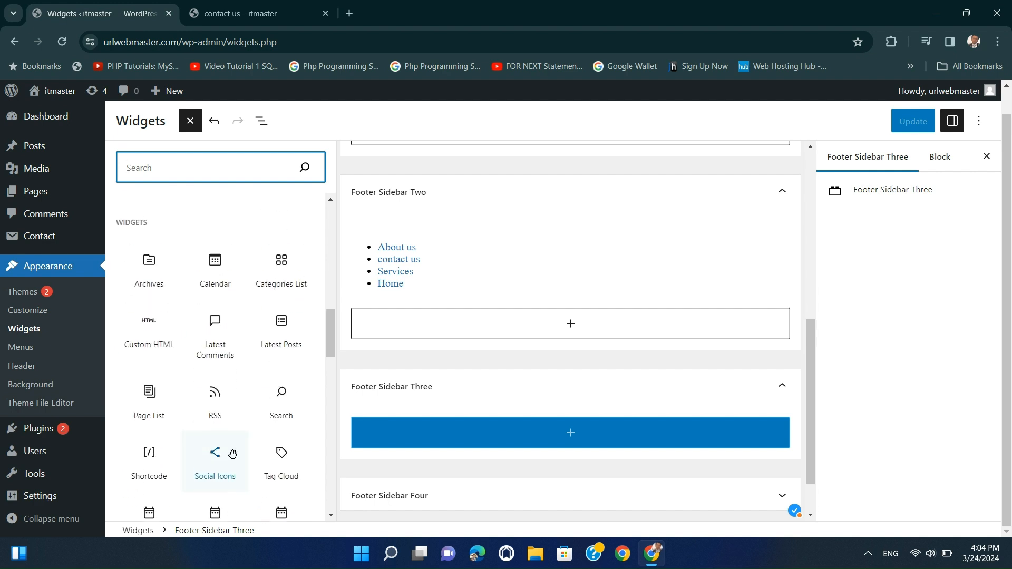
# Step: Compare the Footer Sidebar One to Four areas on the Widgets page with the footer columns of the live contact us page
pyautogui.click(264, 15)
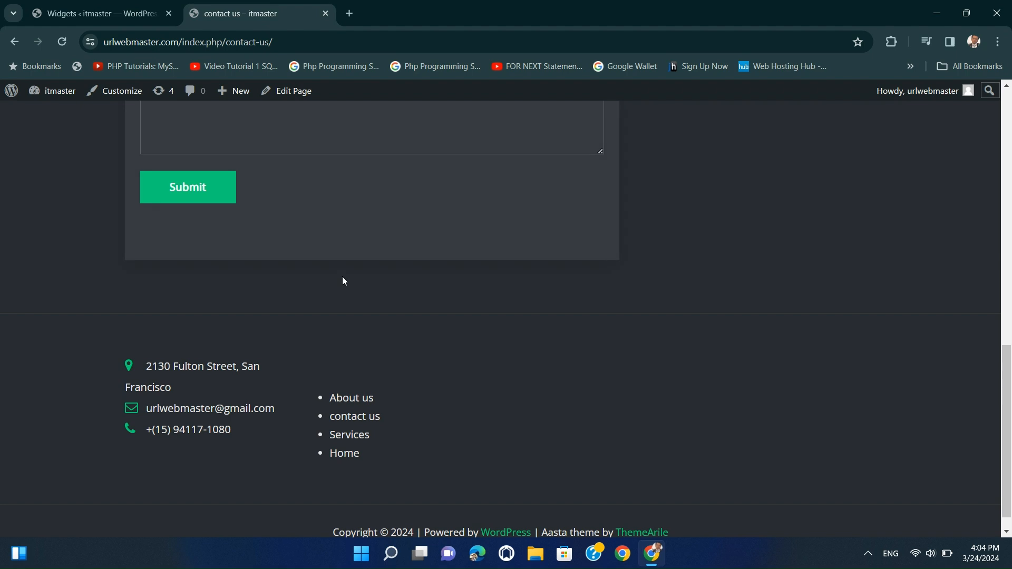
pyautogui.scroll(-1, 514, 408)
pyautogui.scroll(2, 518, 406)
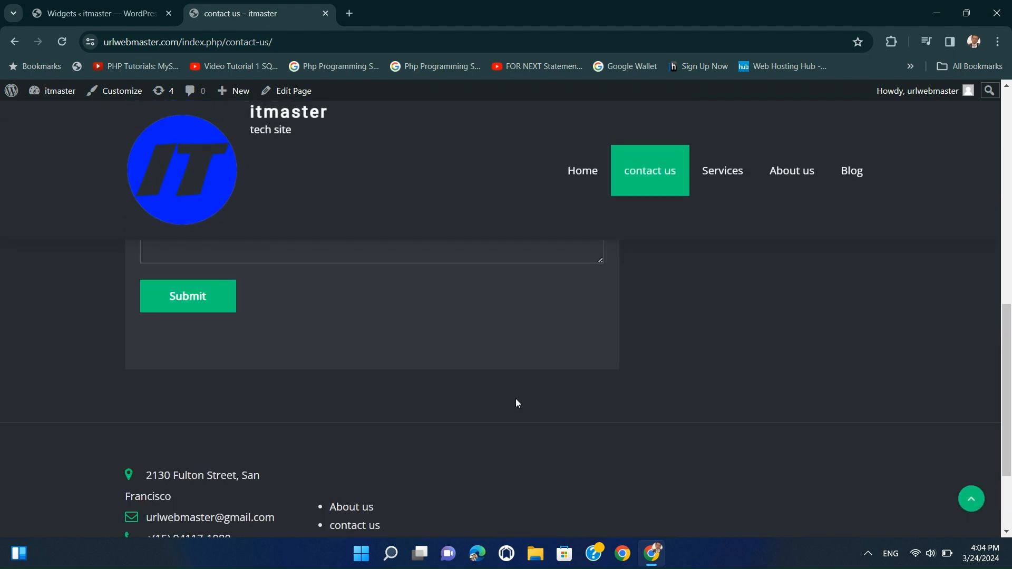
pyautogui.click(101, 9)
pyautogui.scroll(4, 544, 244)
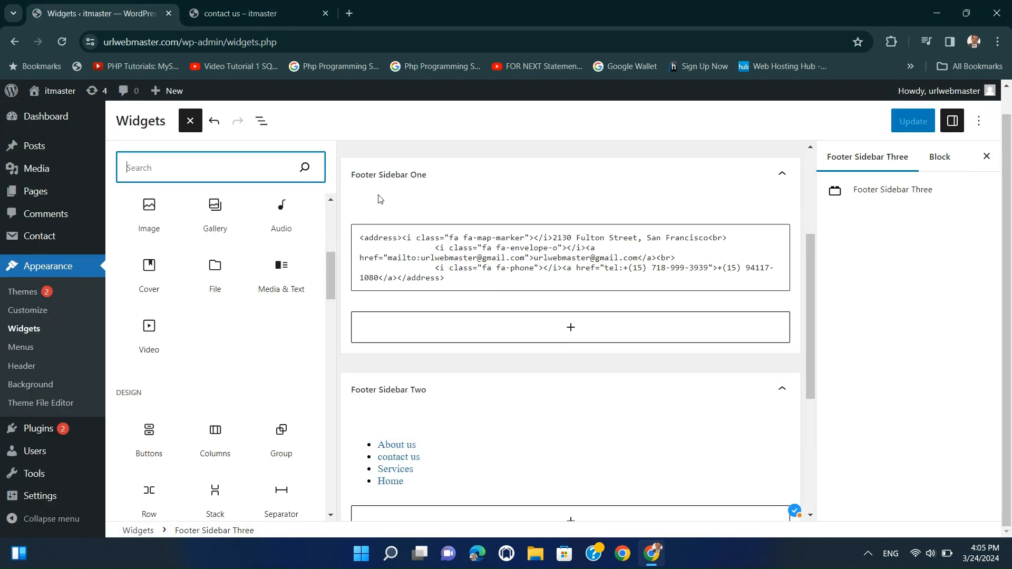
pyautogui.scroll(-5, 460, 303)
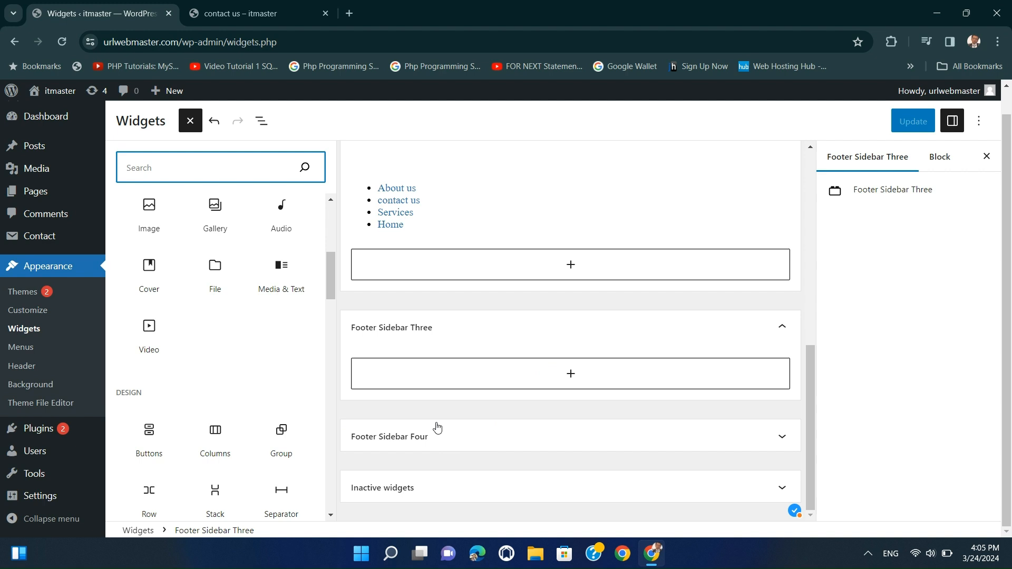
pyautogui.click(252, 14)
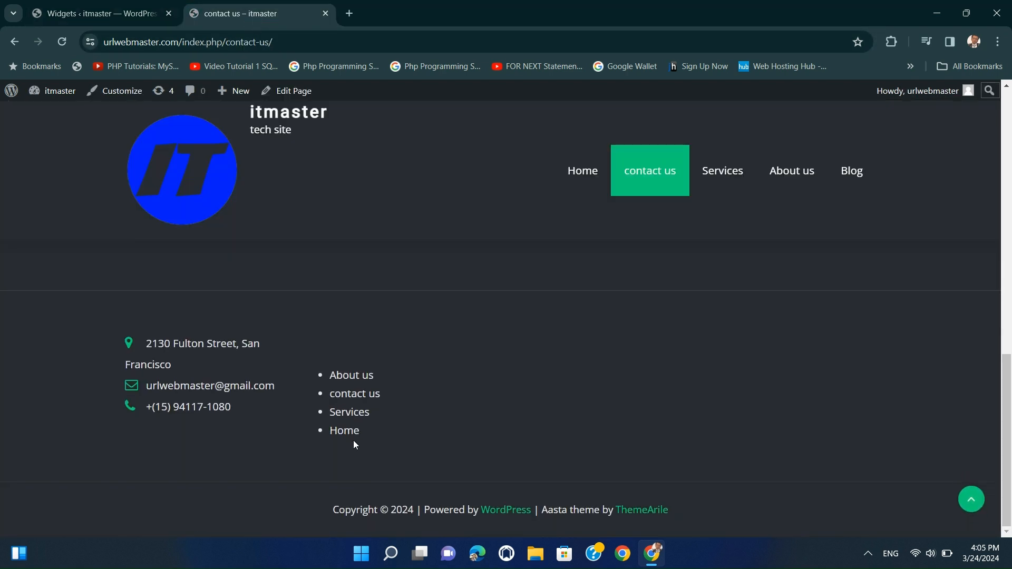
pyautogui.click(126, 10)
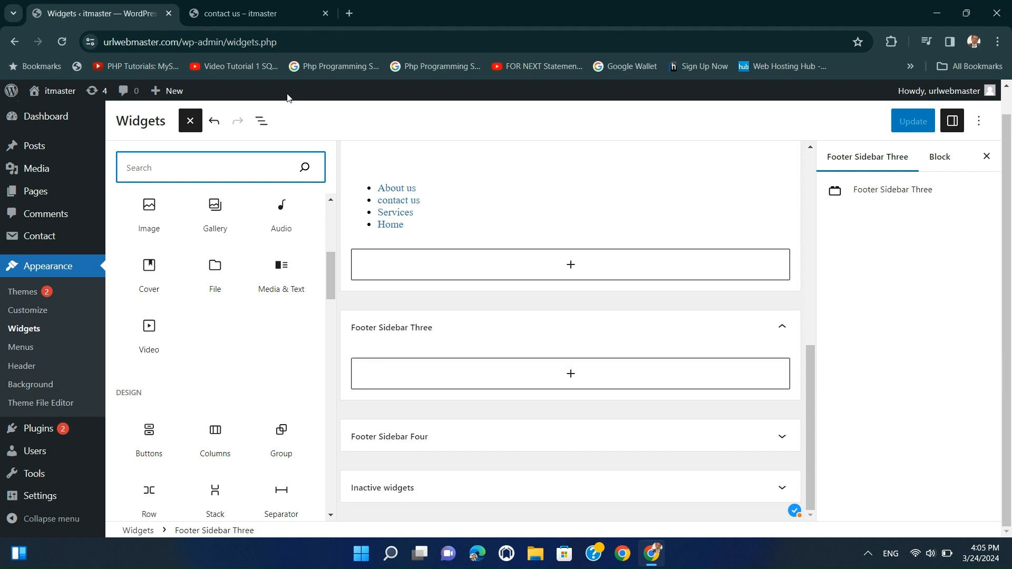
# Step: Check the live contact us page in a reduced browser window against its full-size layout, including the footer
pyautogui.click(253, 14)
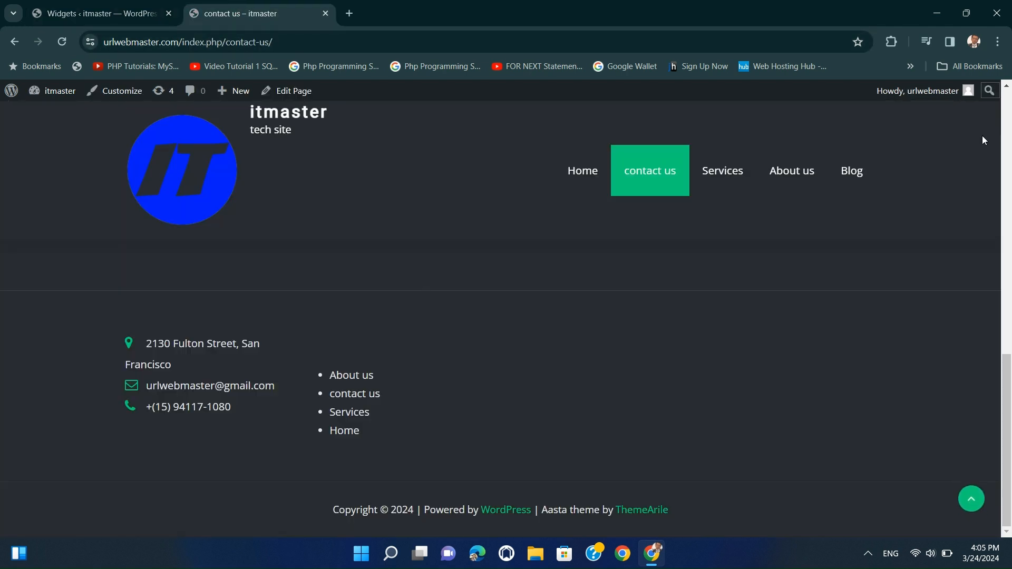
pyautogui.click(966, 13)
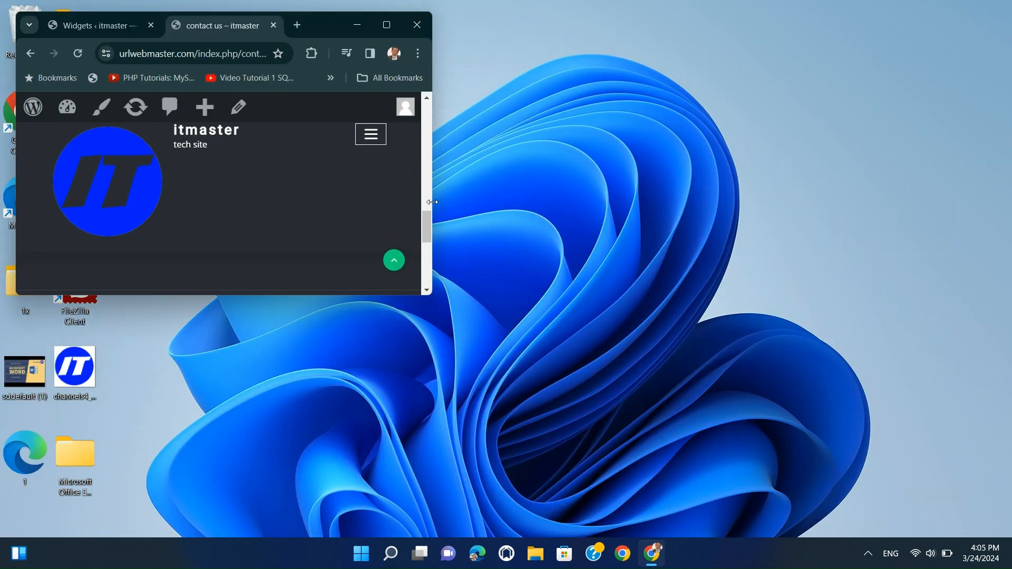
pyautogui.scroll(-3, 384, 211)
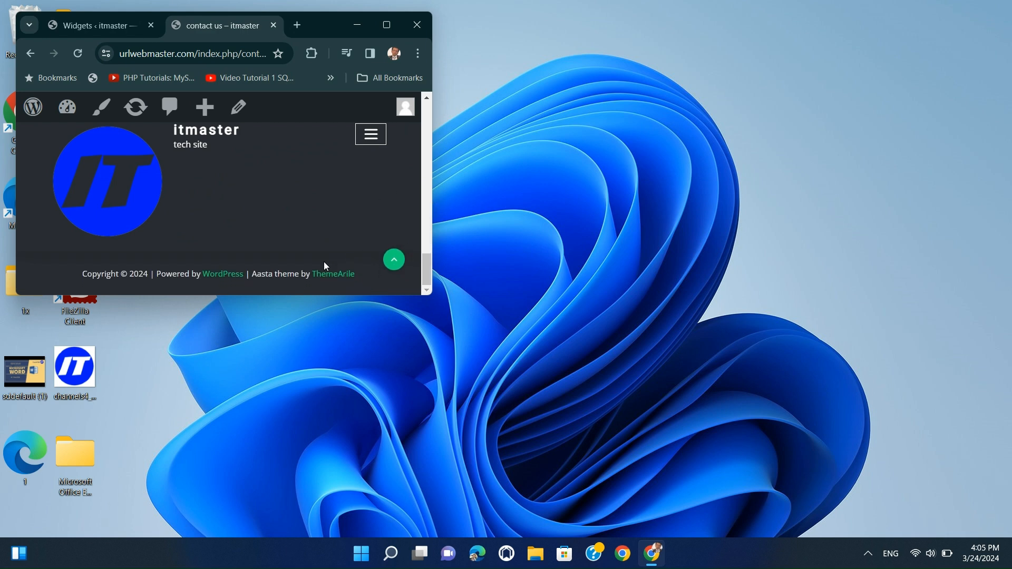
pyautogui.scroll(3, 313, 242)
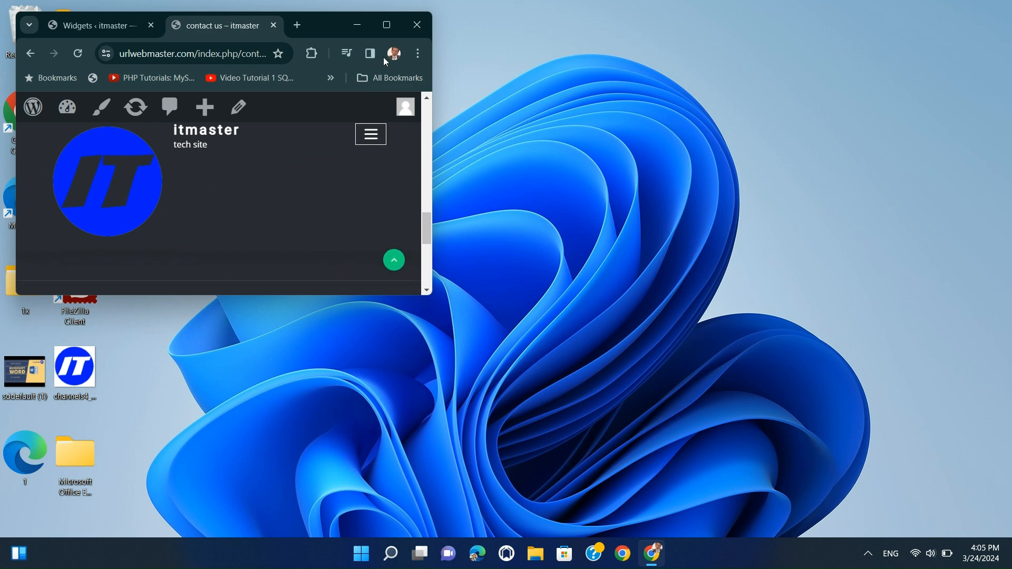
pyautogui.click(385, 25)
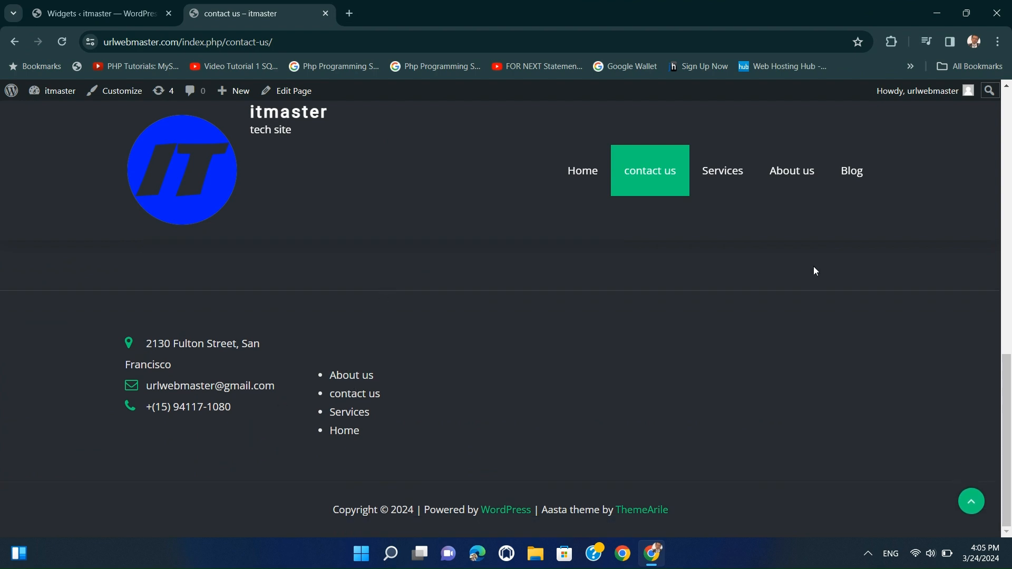
pyautogui.click(967, 13)
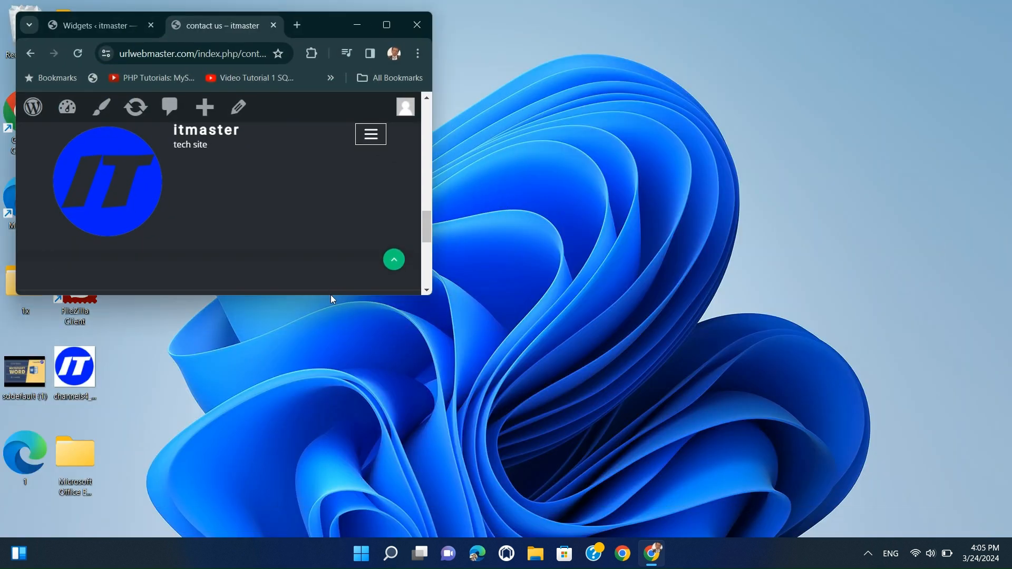
pyautogui.click(386, 25)
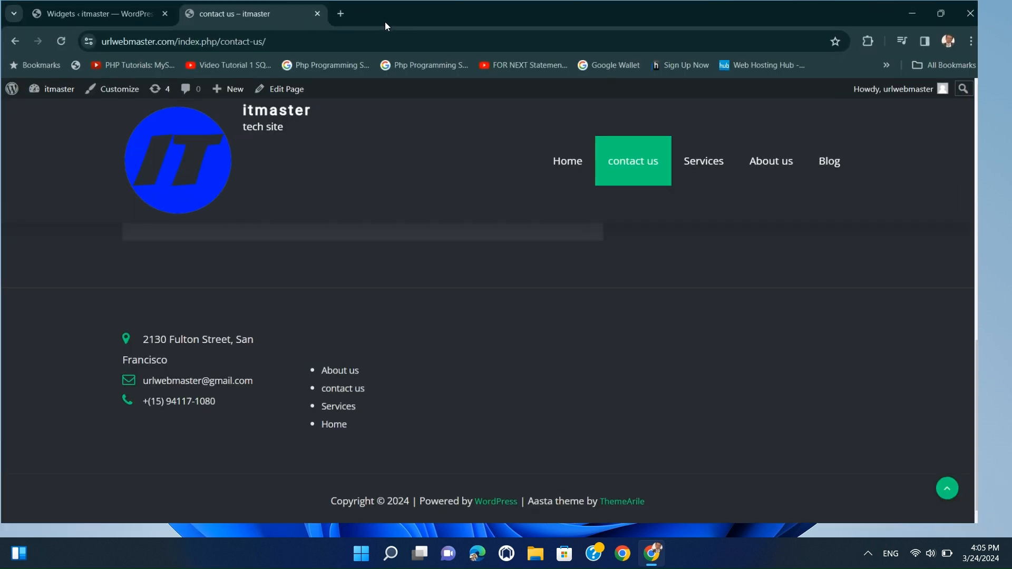
pyautogui.scroll(-2, 368, 379)
# Step: Expand Footer Sidebar Four on the Widgets page and browse the media, design and widget blocks available for the footer sidebars
pyautogui.click(128, 13)
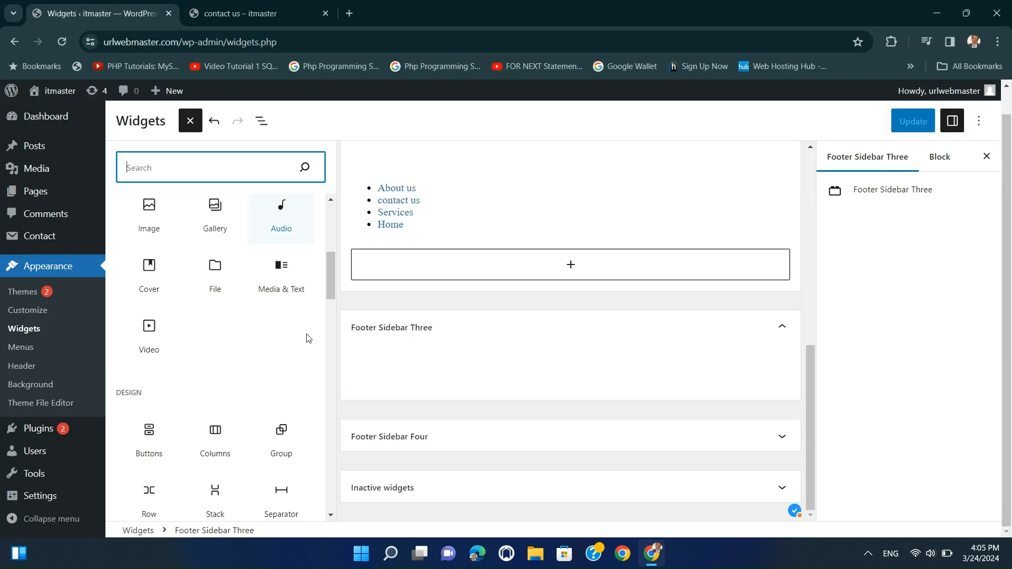
pyautogui.scroll(-3, 308, 338)
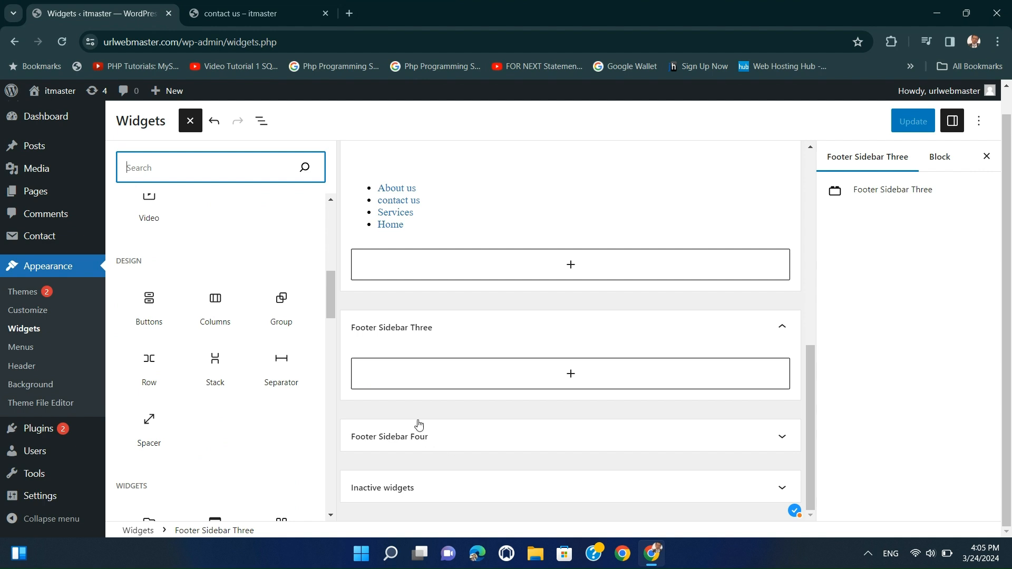
pyautogui.click(457, 437)
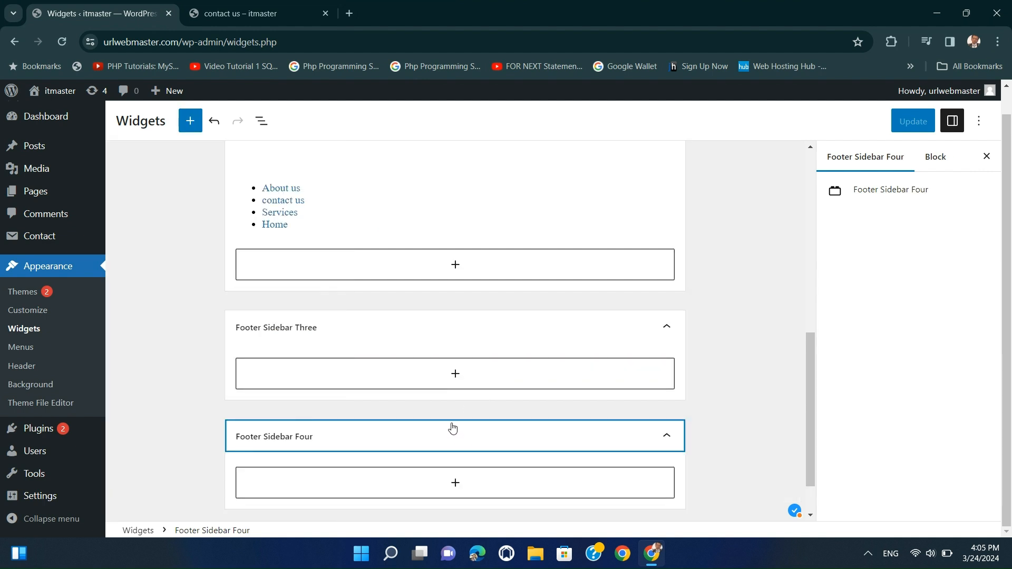
pyautogui.scroll(-1, 411, 429)
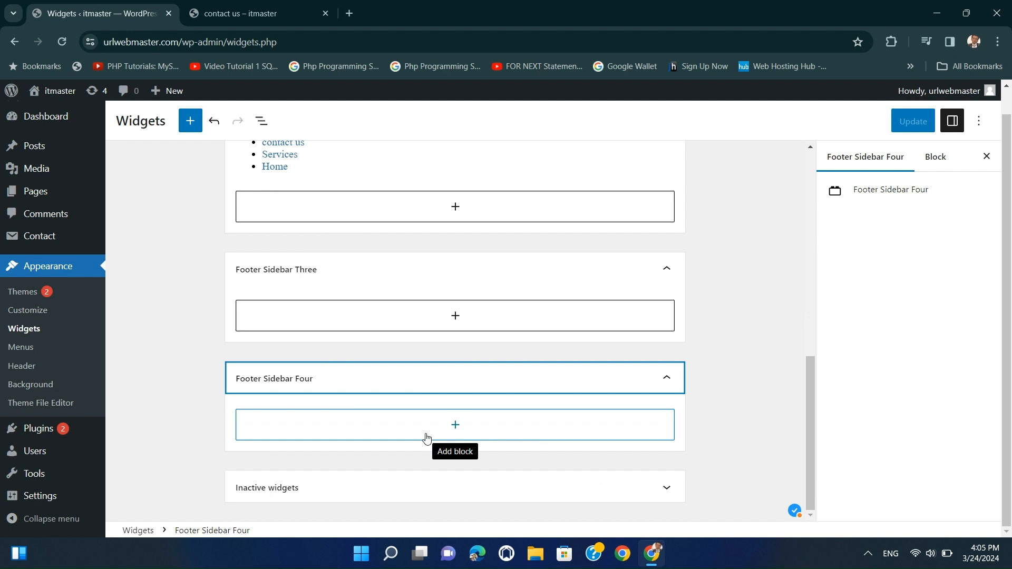
pyautogui.click(319, 324)
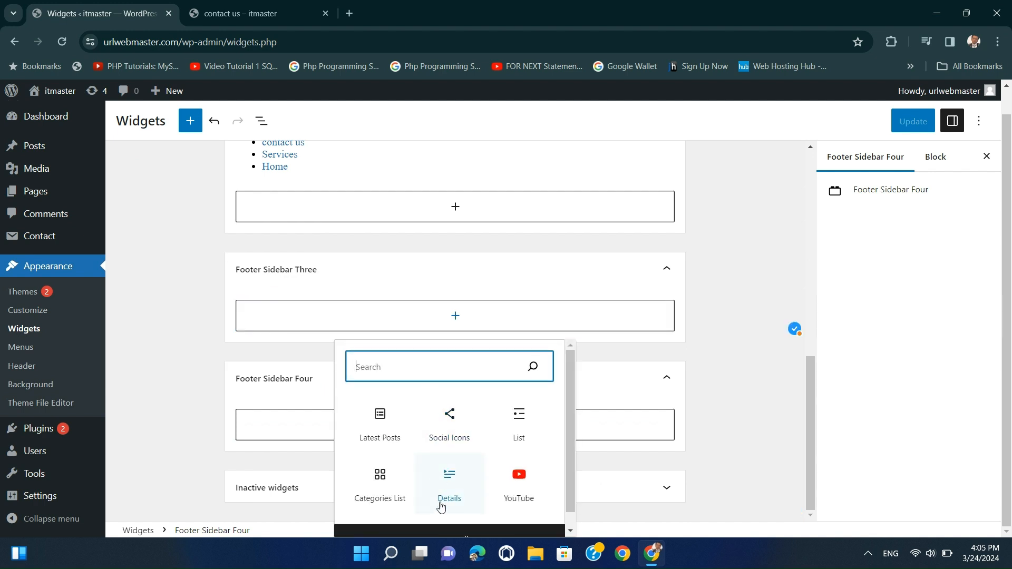
pyautogui.click(428, 536)
pyautogui.scroll(-6, 196, 363)
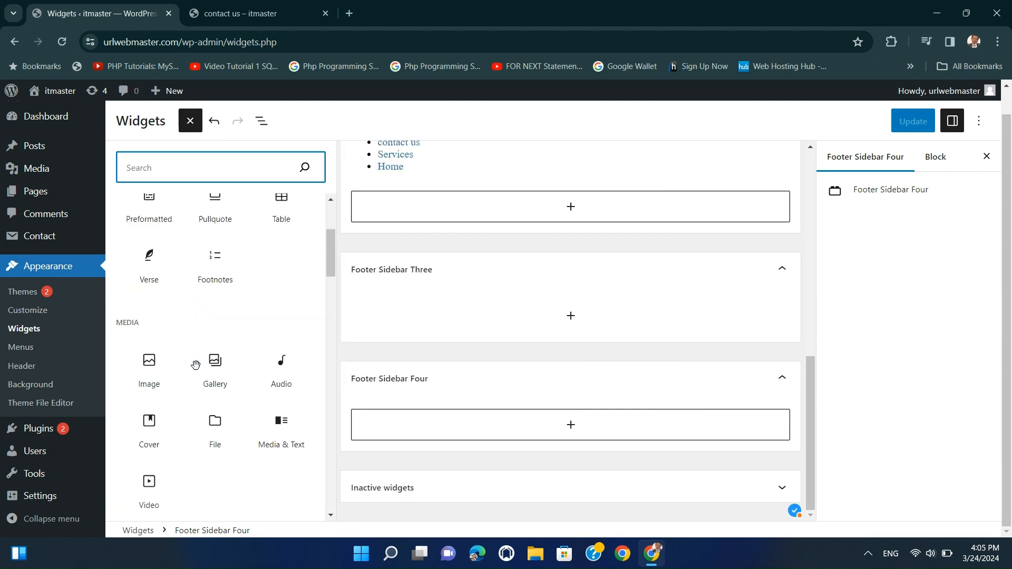
pyautogui.scroll(-8, 195, 396)
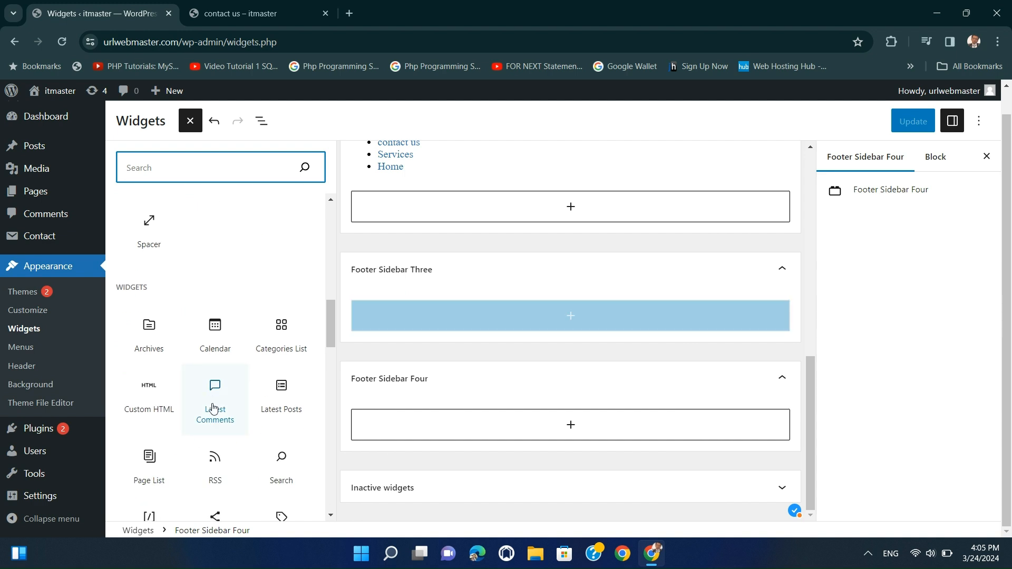
pyautogui.scroll(-4, 222, 396)
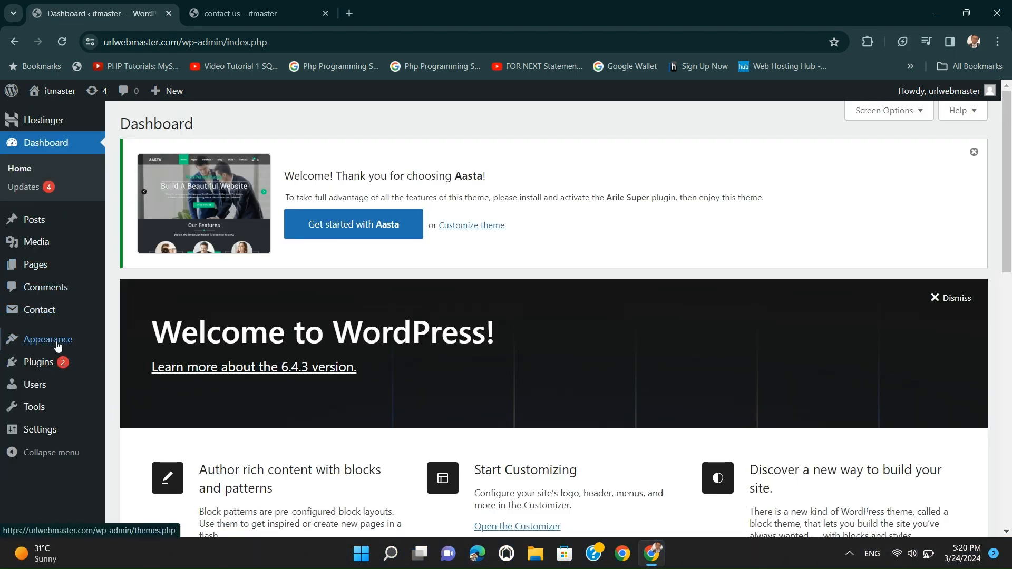
# Step: Open the Widgets page from the dashboard, review its widget areas and expand Footer Sidebar One
pyautogui.moveTo(53, 342)
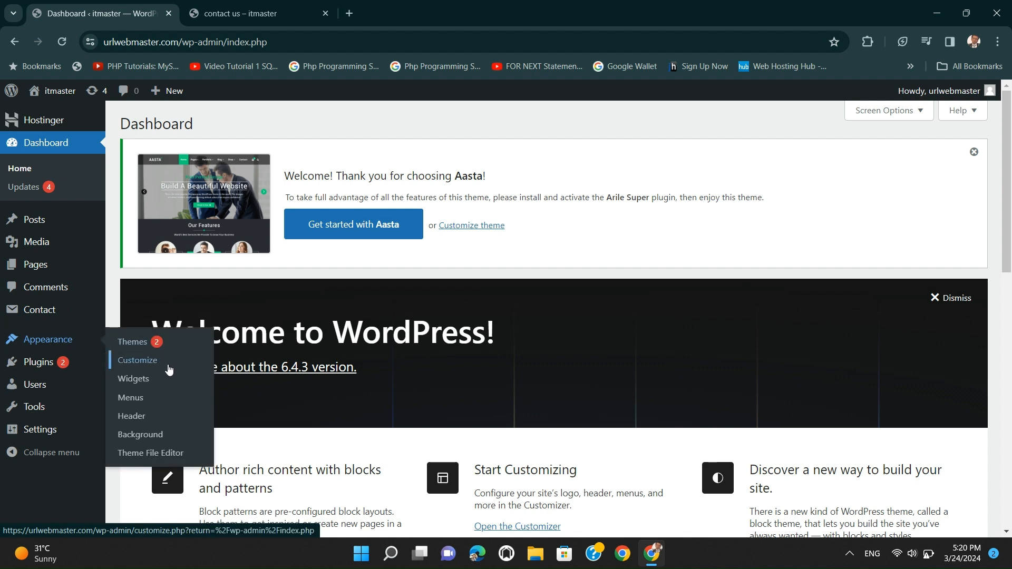
pyautogui.click(130, 385)
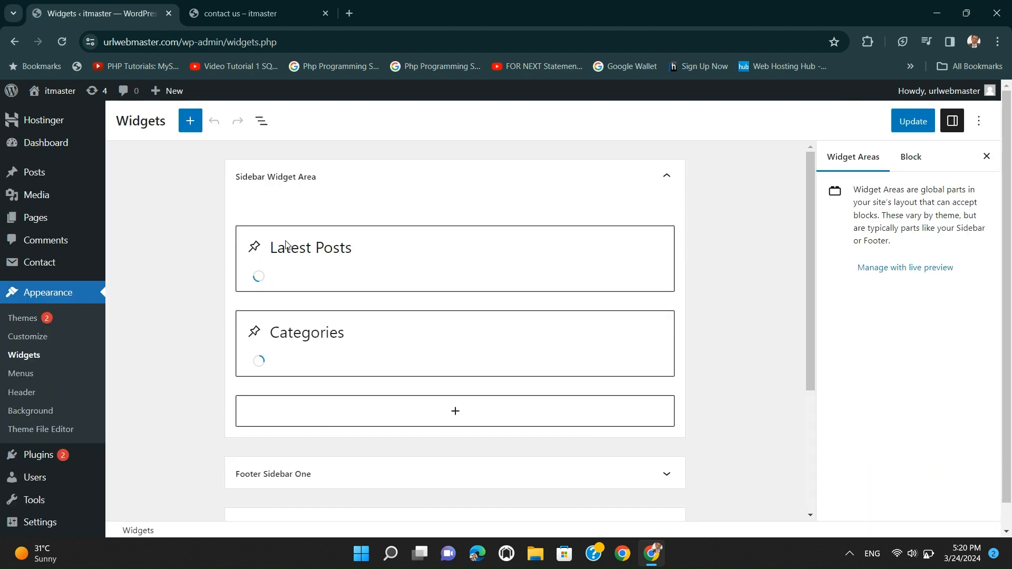
pyautogui.scroll(-1, 298, 319)
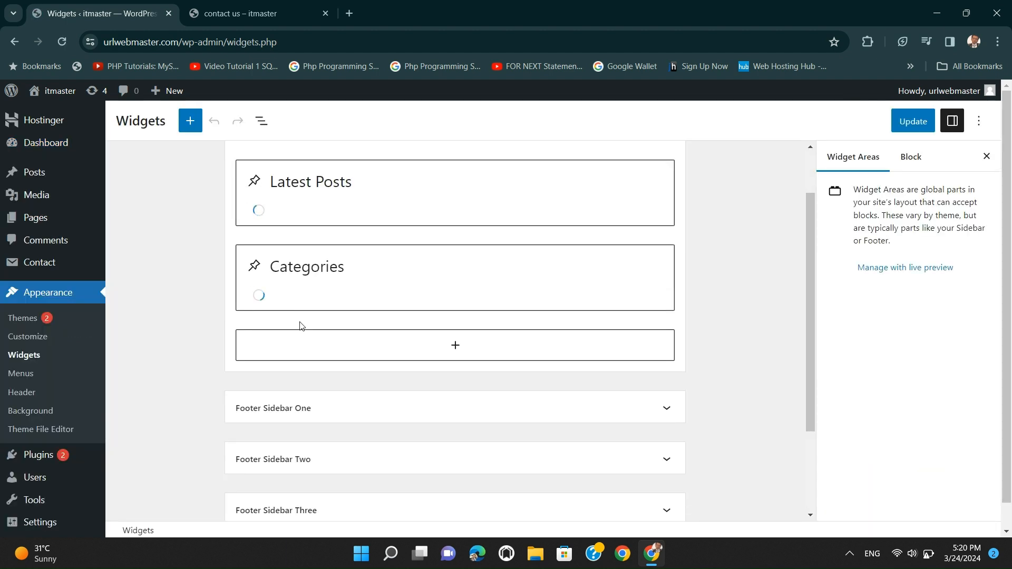
pyautogui.scroll(1, 300, 337)
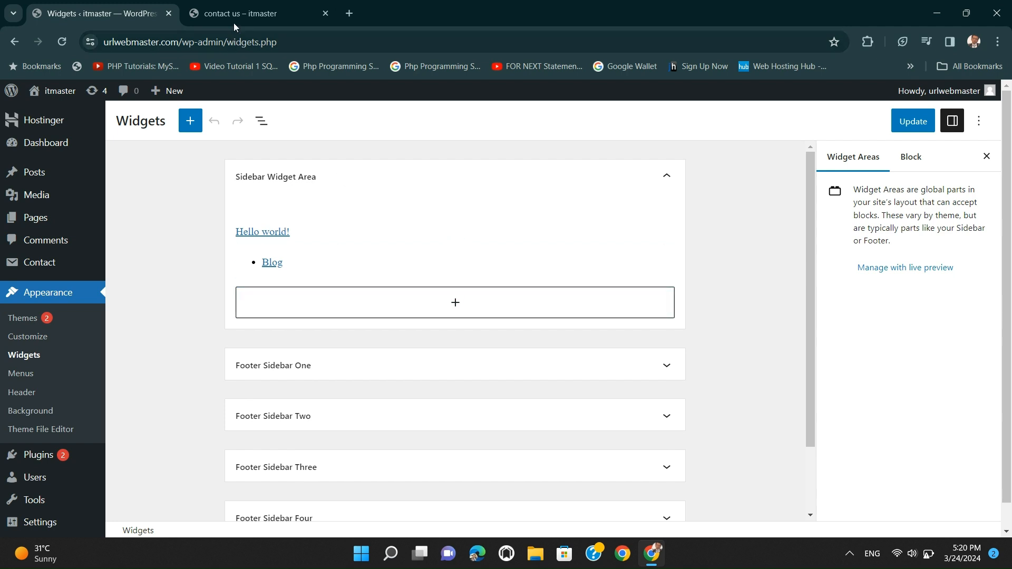
pyautogui.scroll(-2, 270, 318)
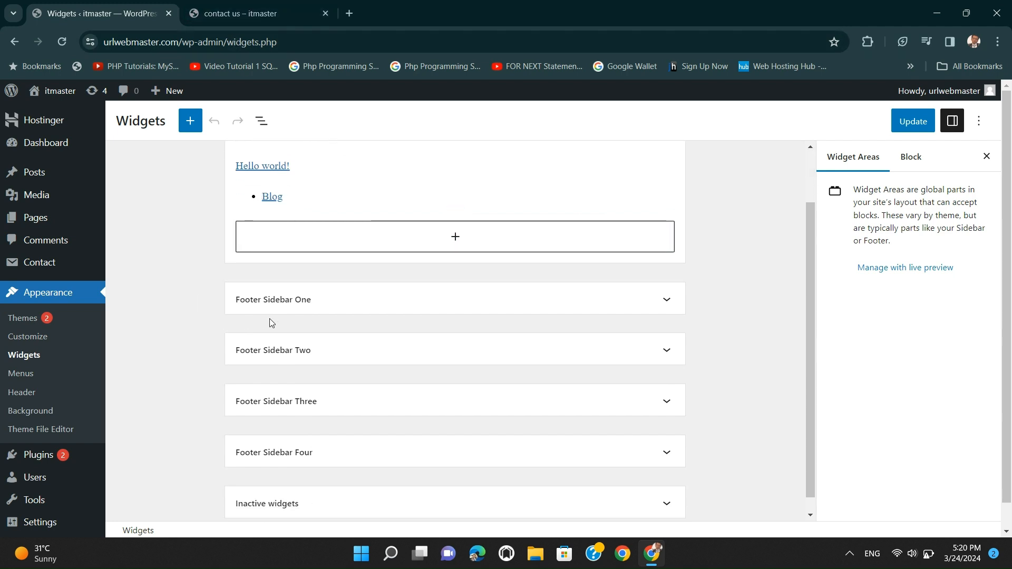
pyautogui.click(290, 301)
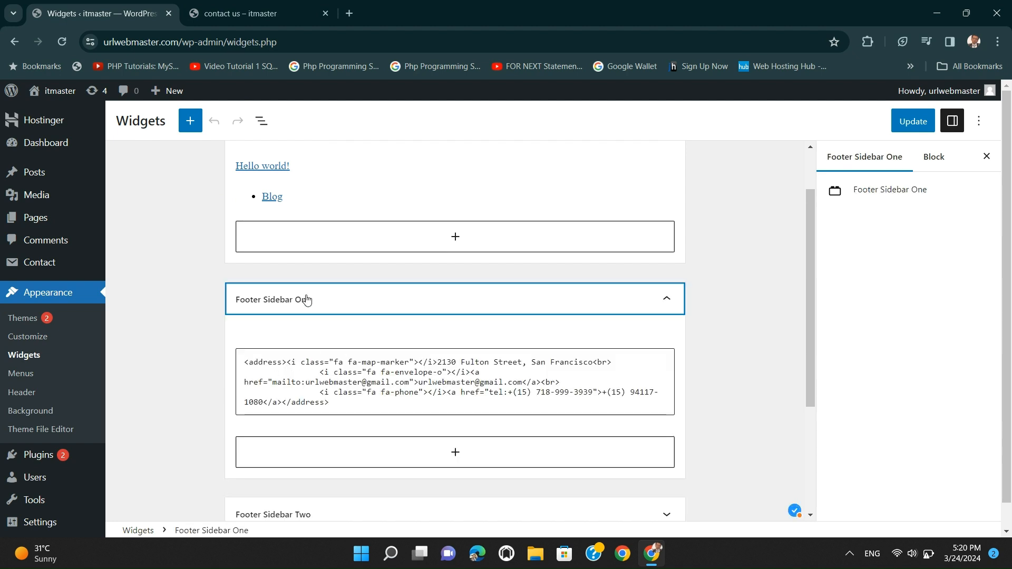
pyautogui.scroll(2, 304, 261)
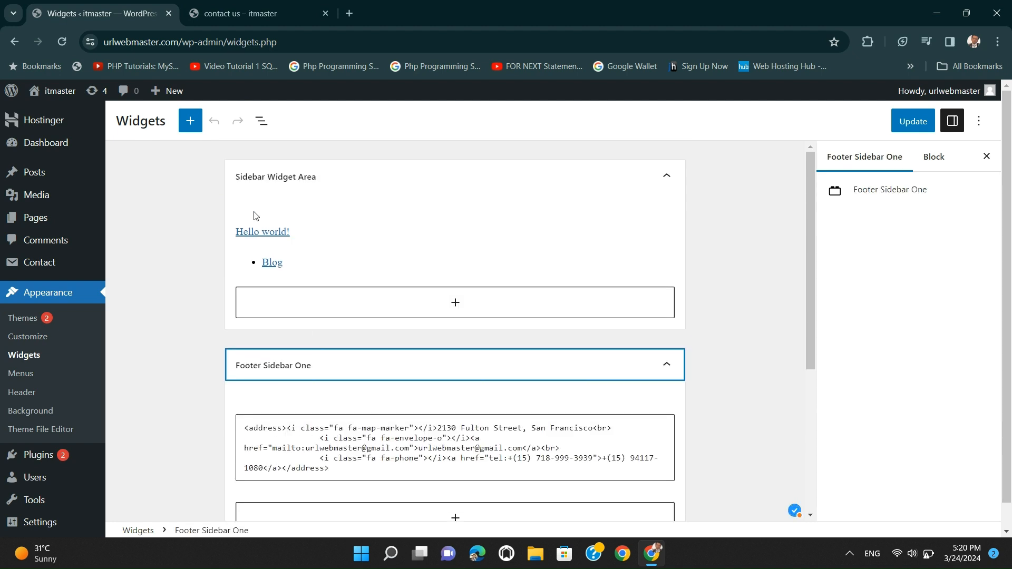
# Step: Compare the Sidebar Widget Area and Footer Sidebar One with the sidebar and footer of the live contact us page
pyautogui.click(278, 21)
pyautogui.scroll(-1, 685, 312)
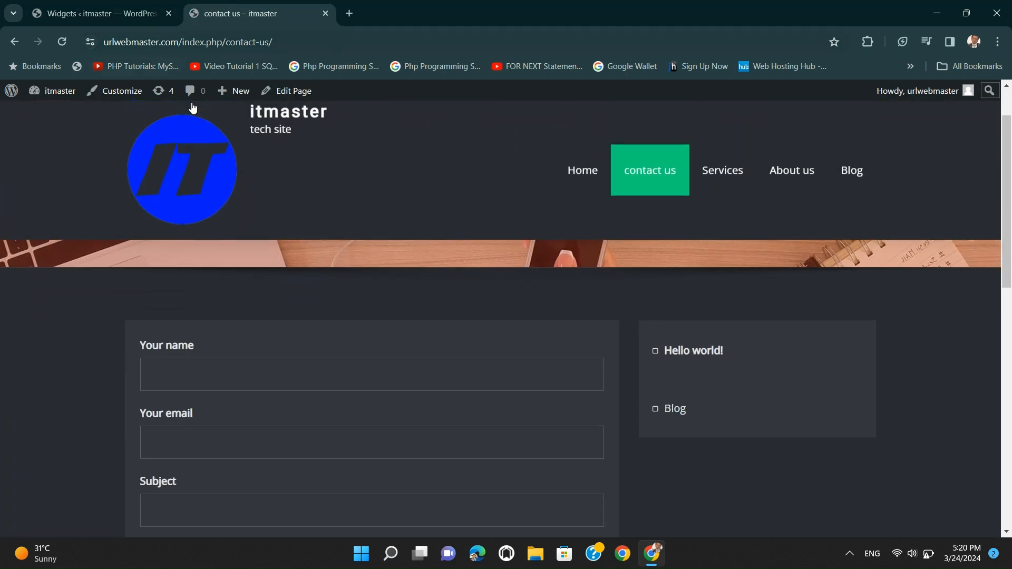
pyautogui.click(72, 5)
pyautogui.scroll(-5, 233, 361)
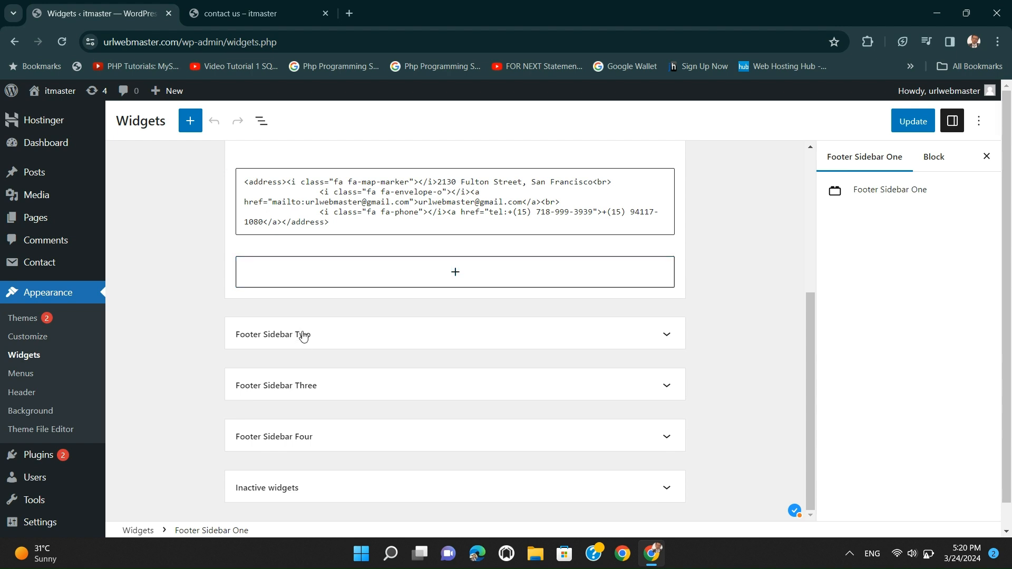
pyautogui.scroll(3, 303, 336)
pyautogui.click(232, 14)
pyautogui.scroll(-5, 275, 405)
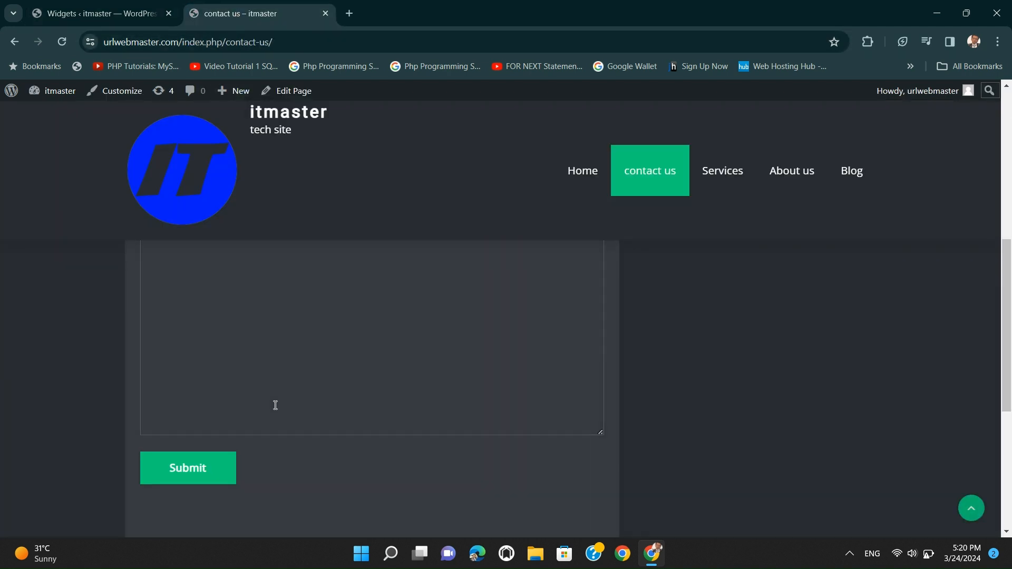
pyautogui.scroll(-5, 275, 405)
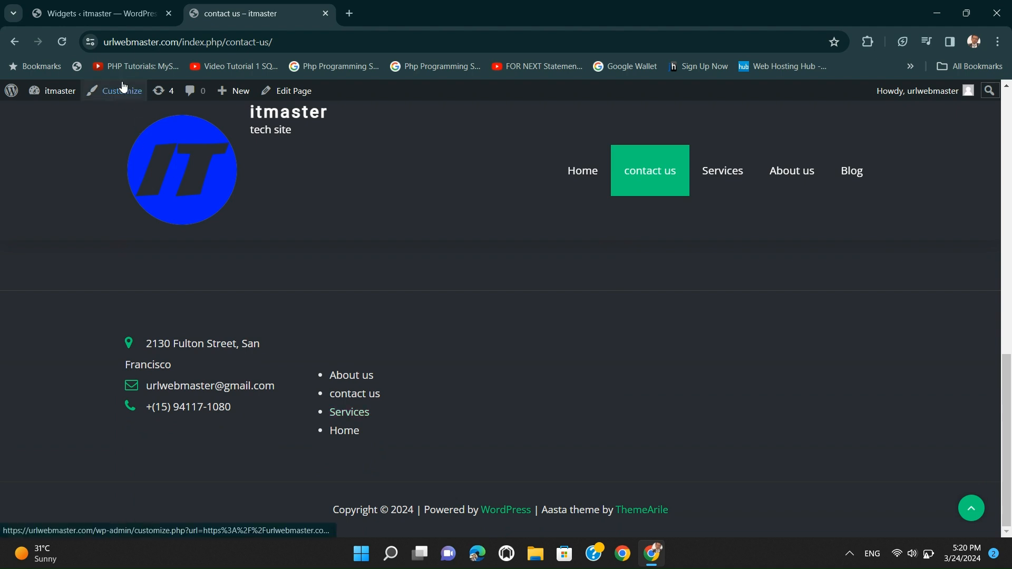
pyautogui.click(112, 16)
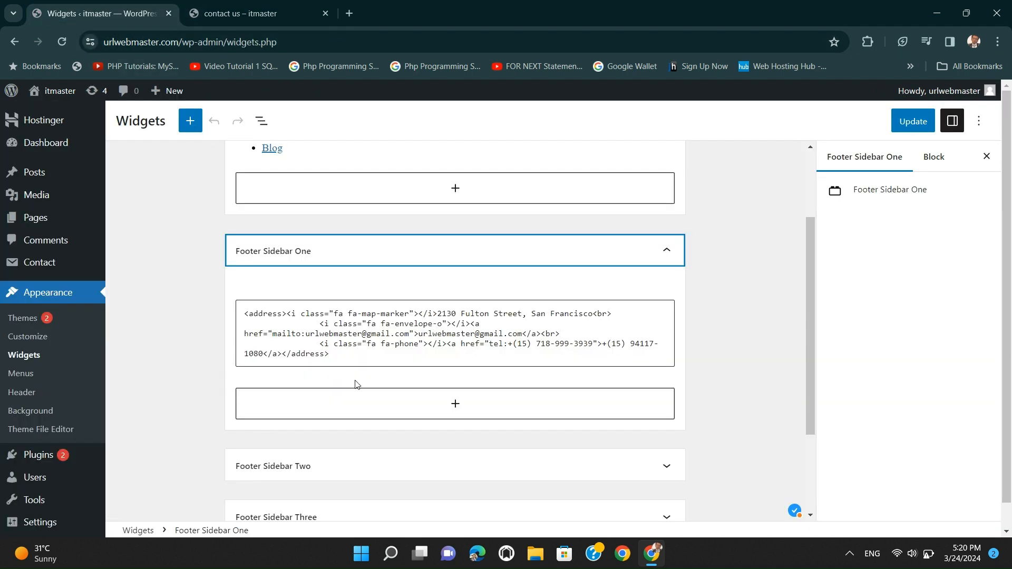
# Step: Expand Footer Sidebar Two and compare its page list with the second footer column of the live contact us page
pyautogui.scroll(-3, 355, 385)
pyautogui.click(320, 333)
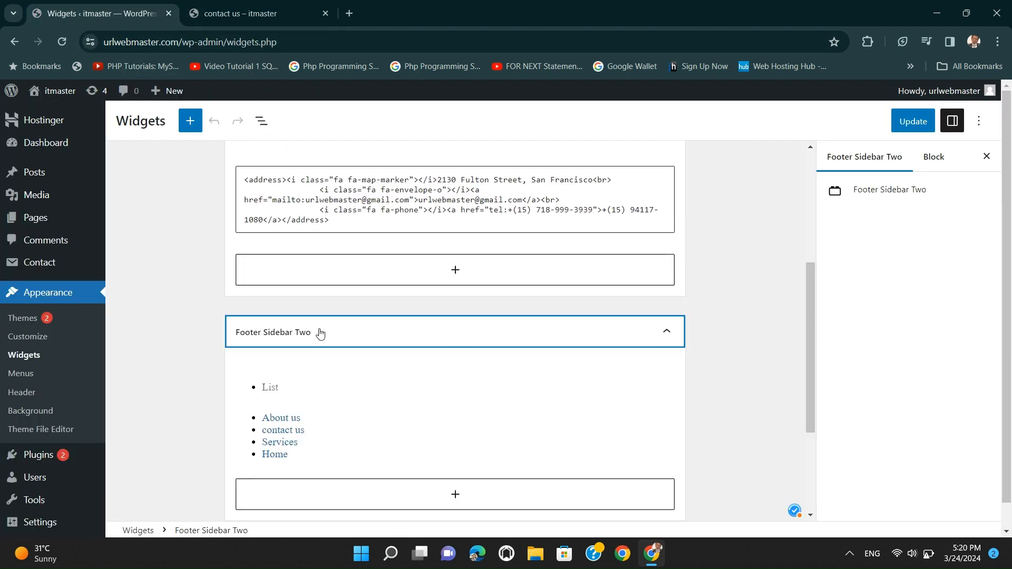
pyautogui.hotkey('ctrl', 'Tab')
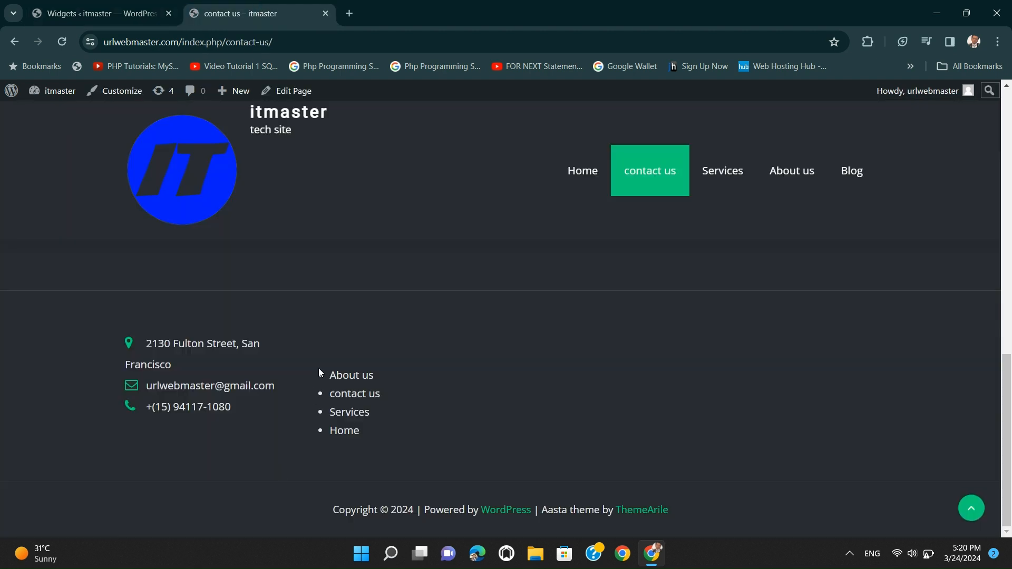
pyautogui.click(114, 15)
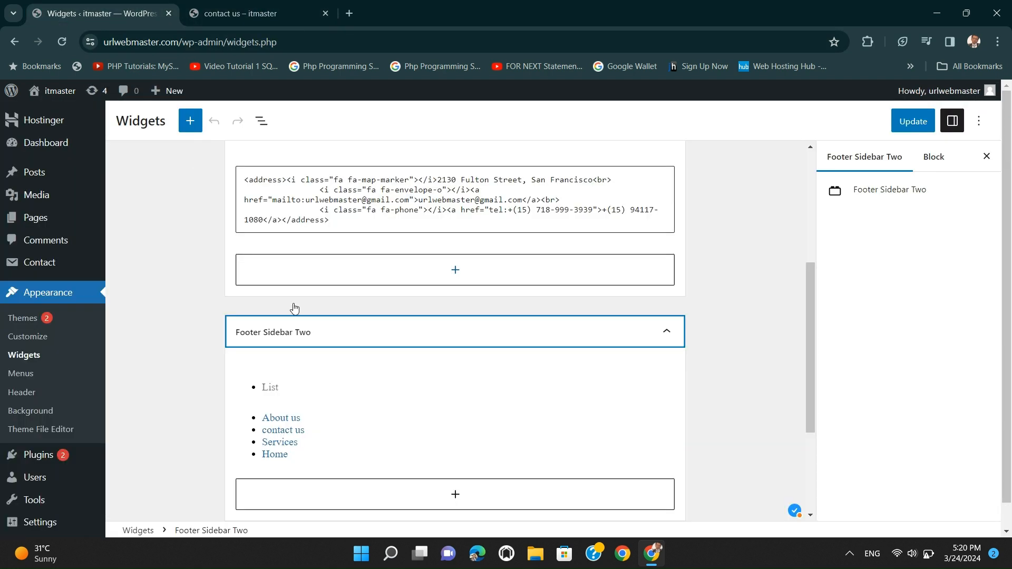
pyautogui.scroll(-5, 235, 406)
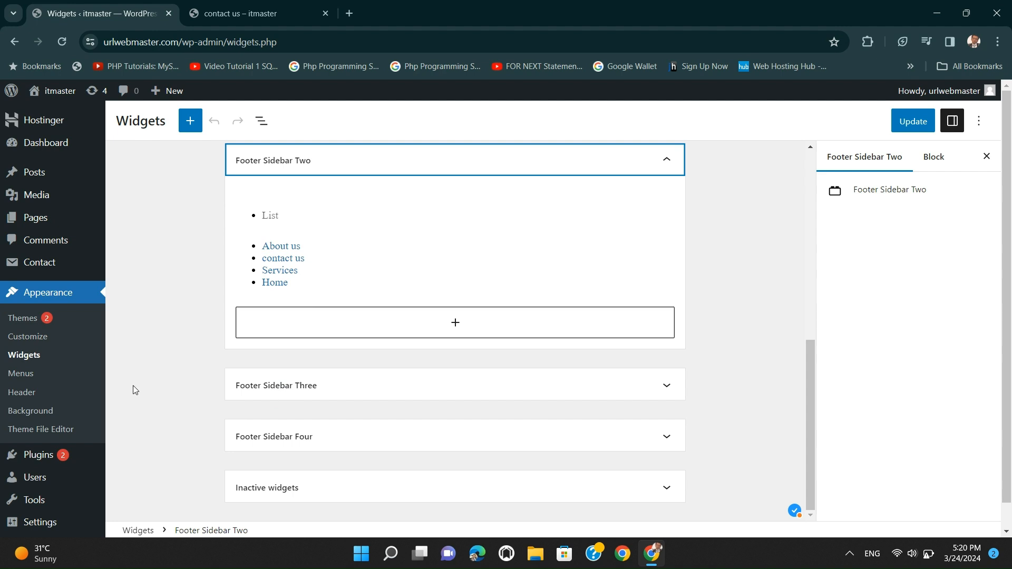
# Step: Open the Menus page, discarding any unsaved widget changes, and create a new menu named "Main Menu"
pyautogui.click(27, 378)
pyautogui.click(578, 117)
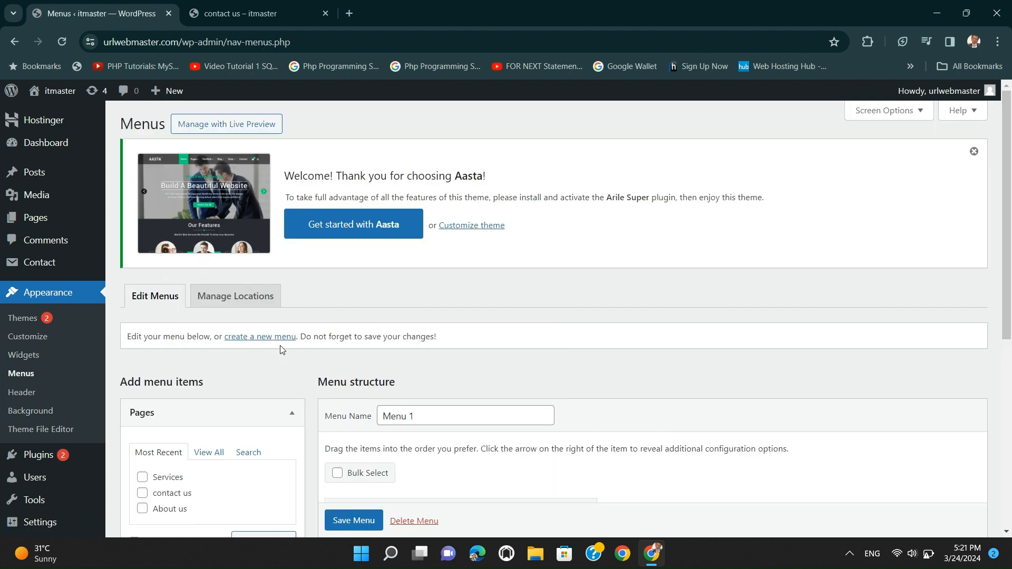
pyautogui.scroll(-4, 357, 399)
pyautogui.scroll(1, 334, 275)
pyautogui.scroll(1, 334, 274)
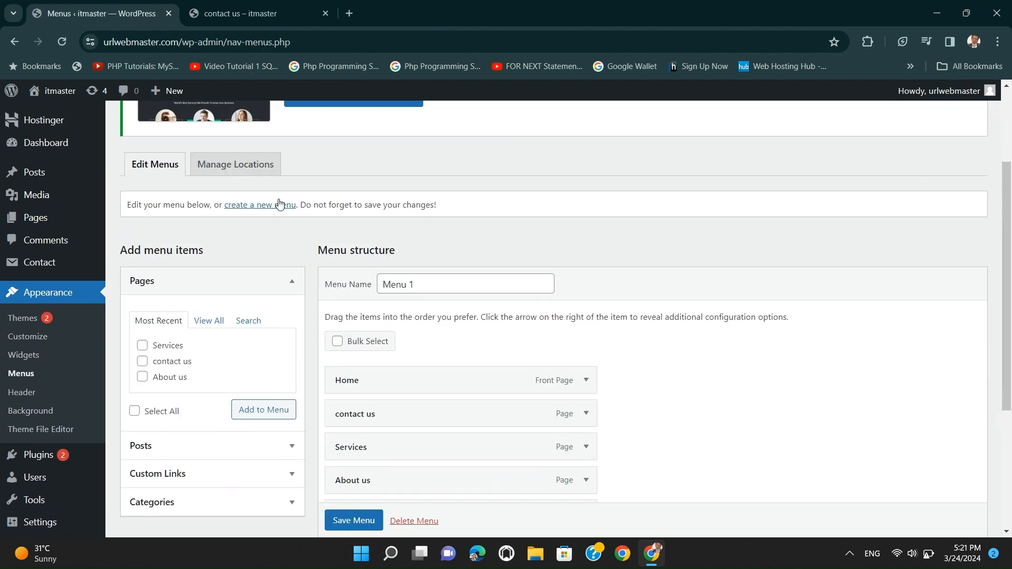
pyautogui.click(279, 204)
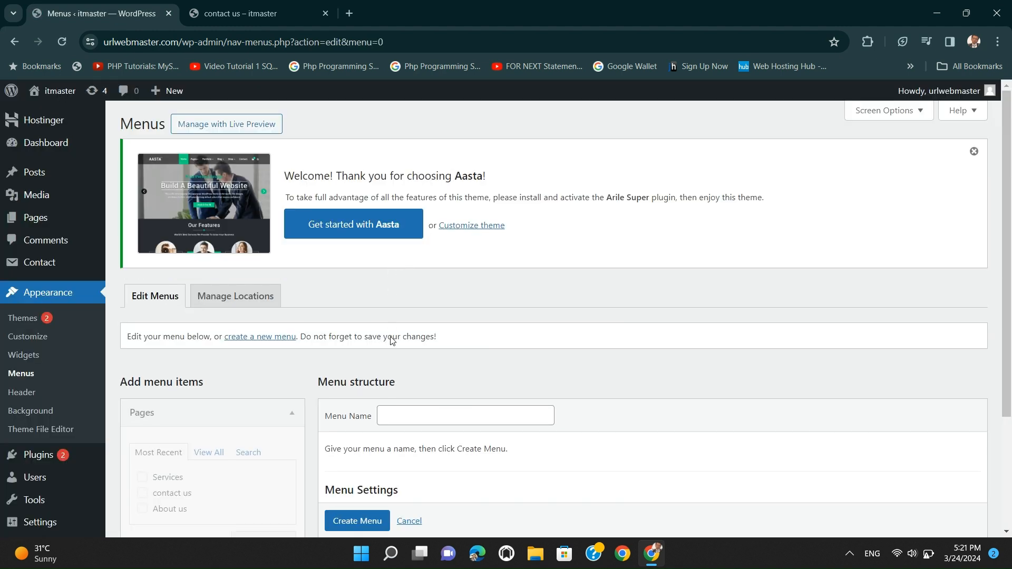
pyautogui.click(403, 415)
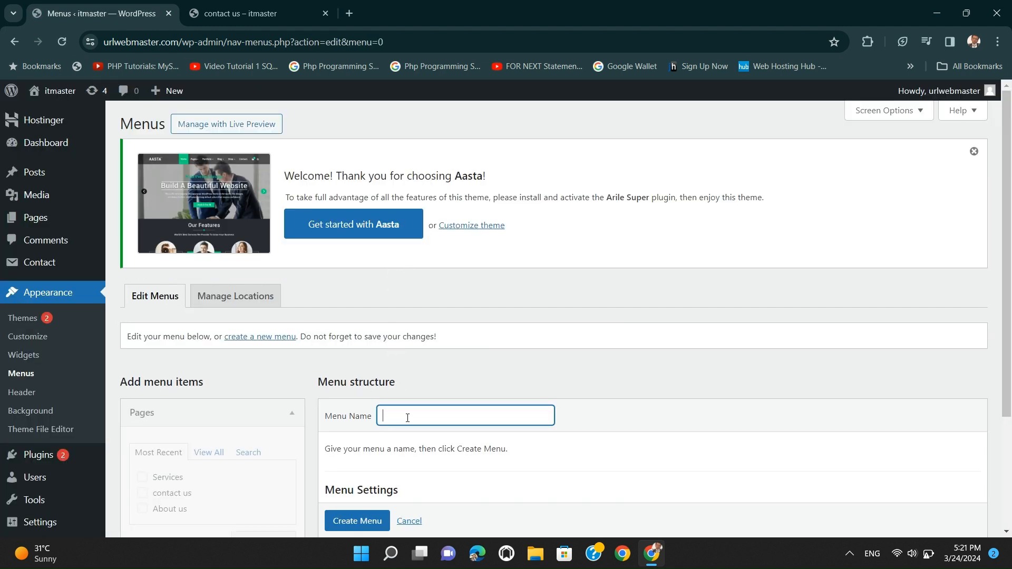
pyautogui.write('Main Menu')
pyautogui.click(364, 523)
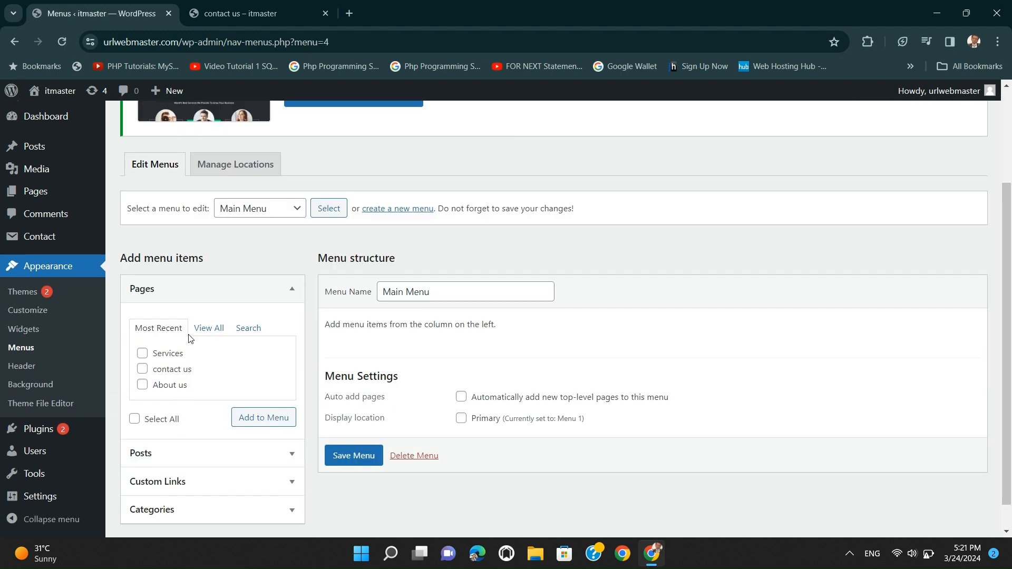
# Step: Add all the site's pages, Home, Blog, About us, contact us and Services, to Main Menu and review the menu structure
pyautogui.click(208, 328)
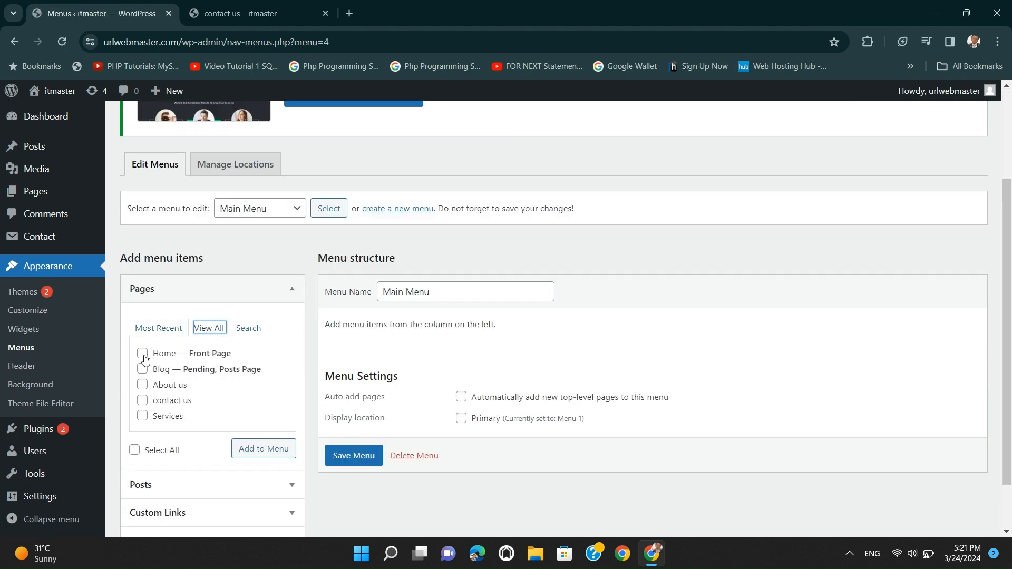
pyautogui.click(135, 450)
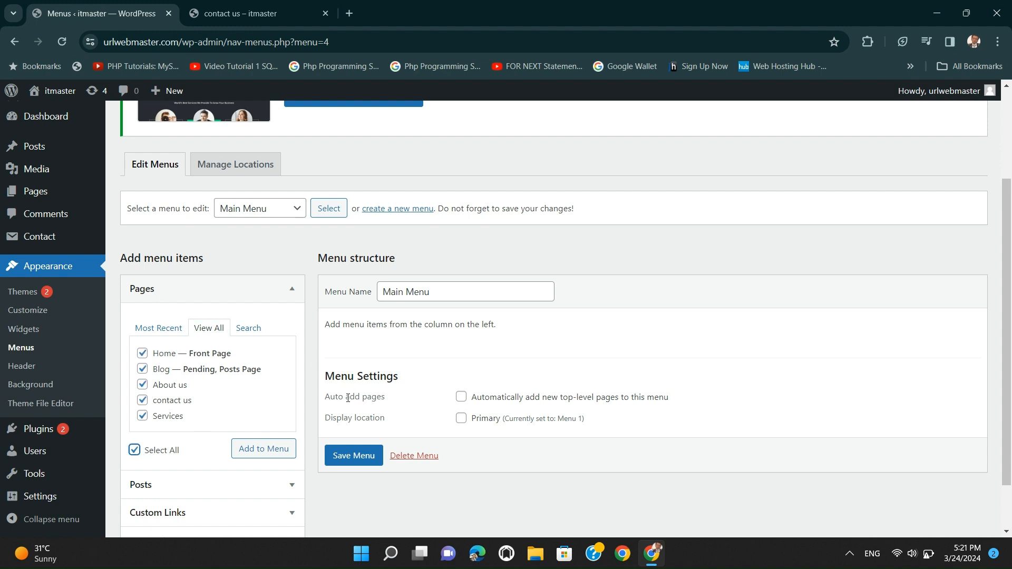
pyautogui.click(292, 451)
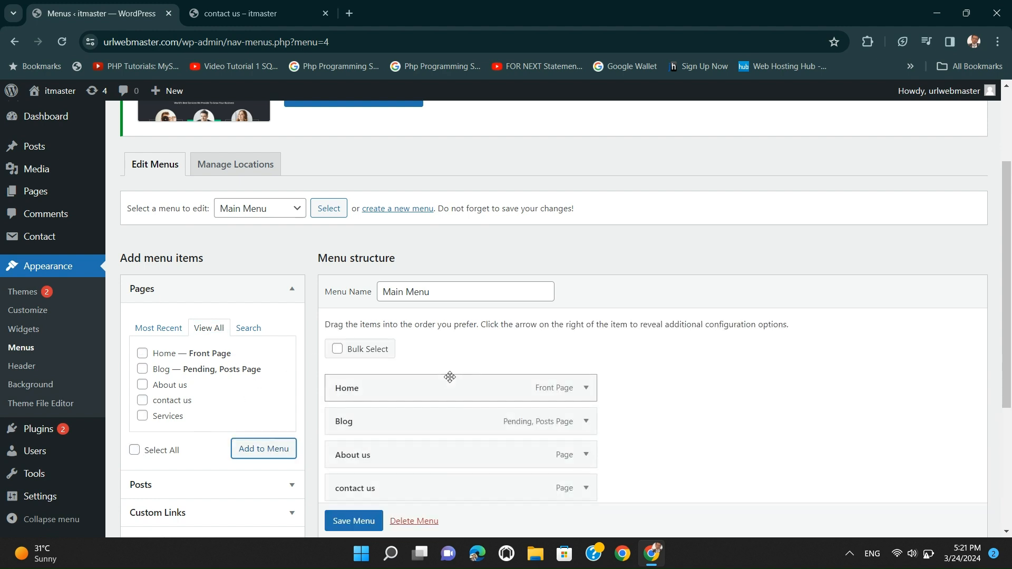
pyautogui.scroll(-3, 450, 395)
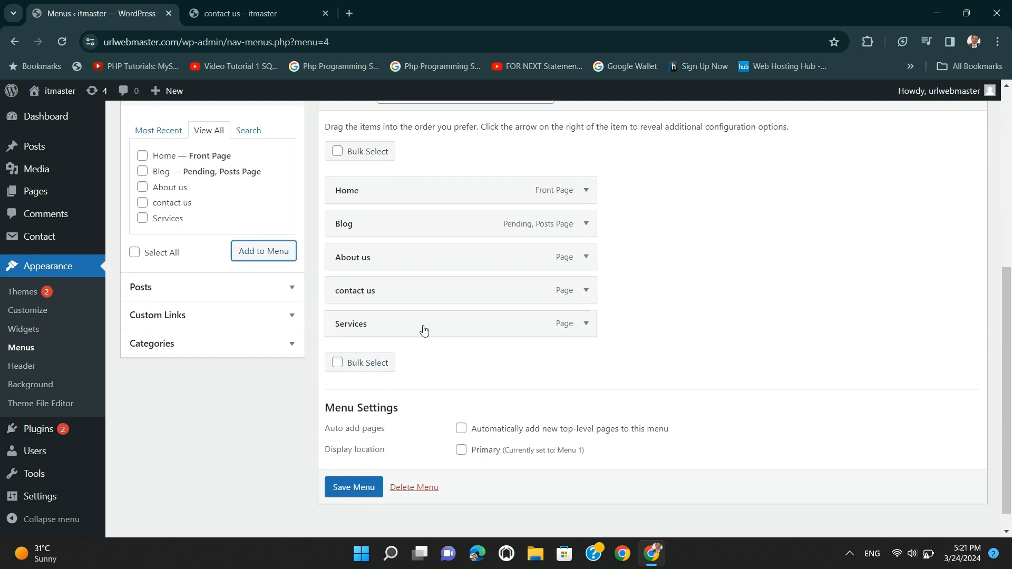
pyautogui.scroll(2, 446, 310)
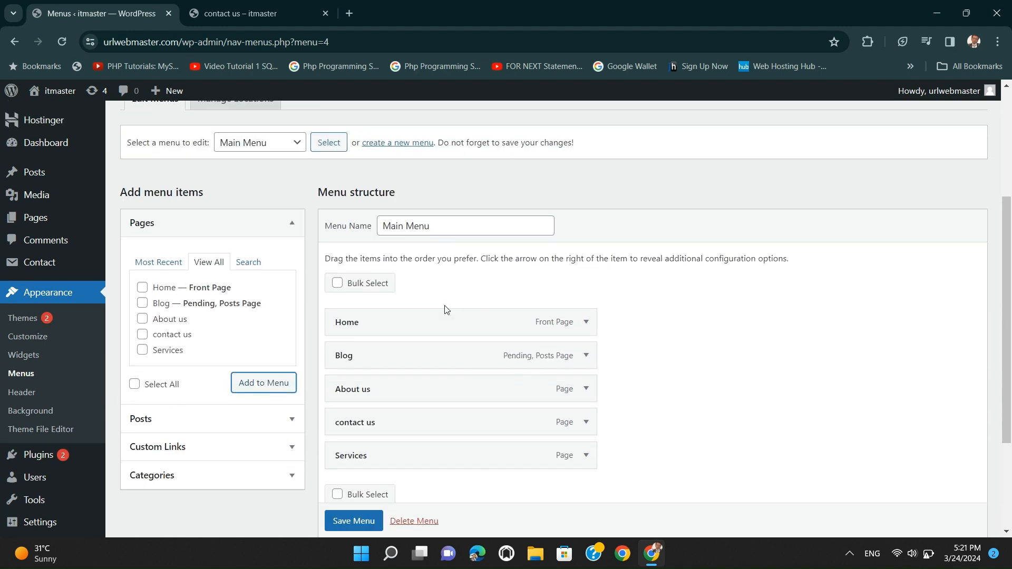
pyautogui.scroll(-2, 441, 285)
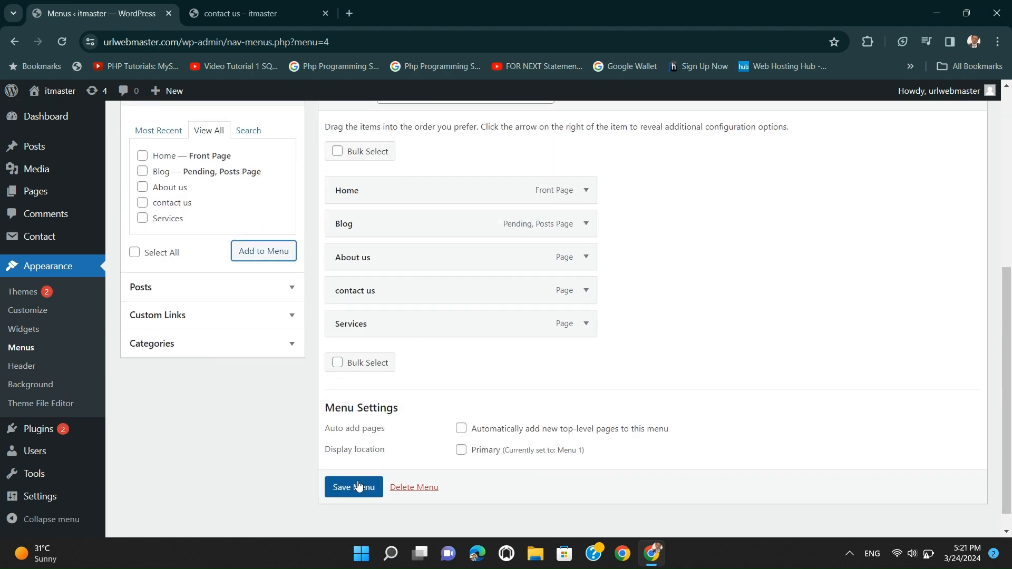
# Step: Set Main Menu to automatically add new top-level pages, leave the Primary location unselected, and save the menu
pyautogui.click(464, 452)
pyautogui.click(463, 451)
pyautogui.click(462, 429)
pyautogui.click(358, 486)
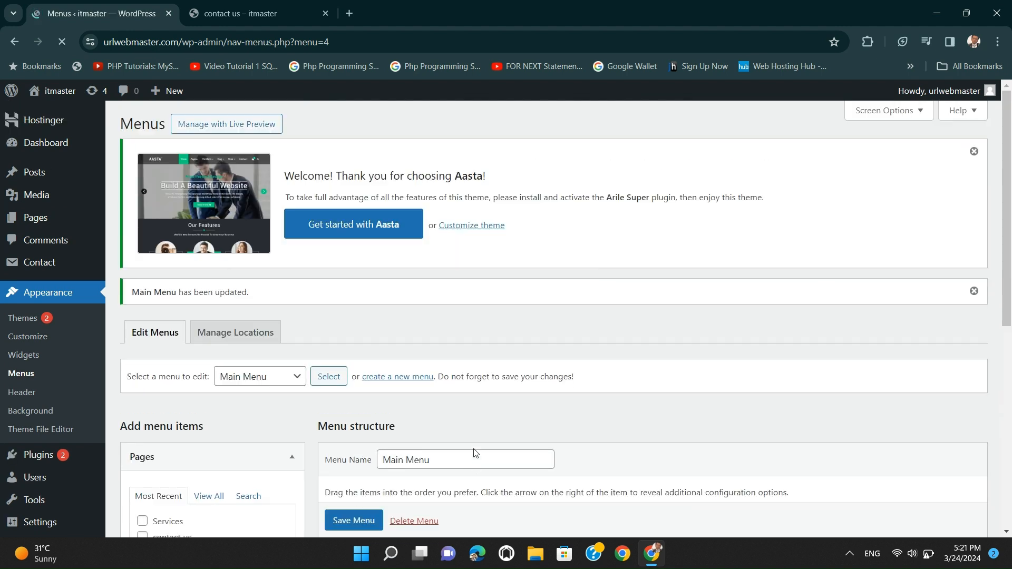
# Step: Select Primary as the display location for Main Menu
pyautogui.scroll(-4, 472, 450)
pyautogui.scroll(-3, 476, 451)
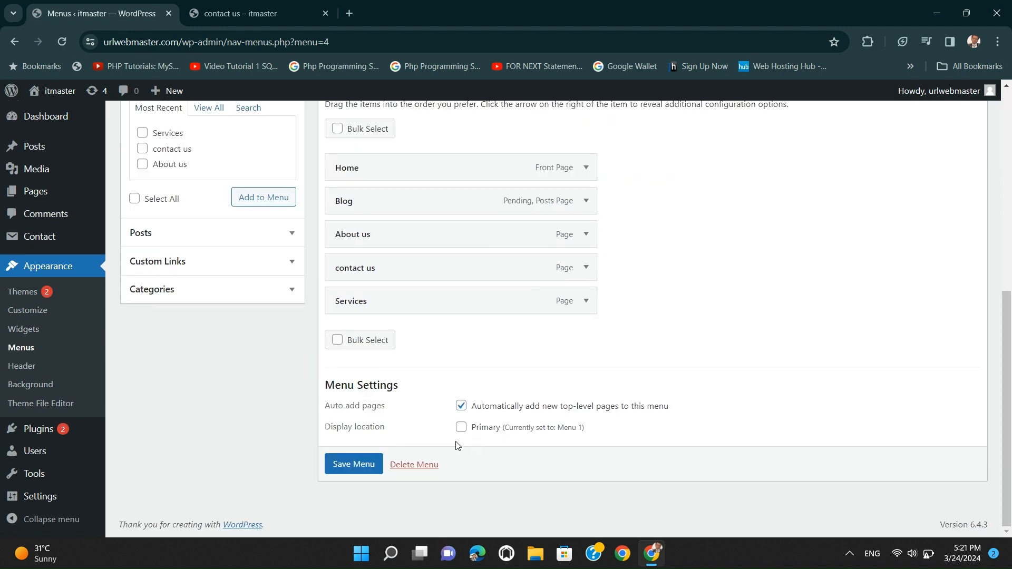
pyautogui.click(462, 429)
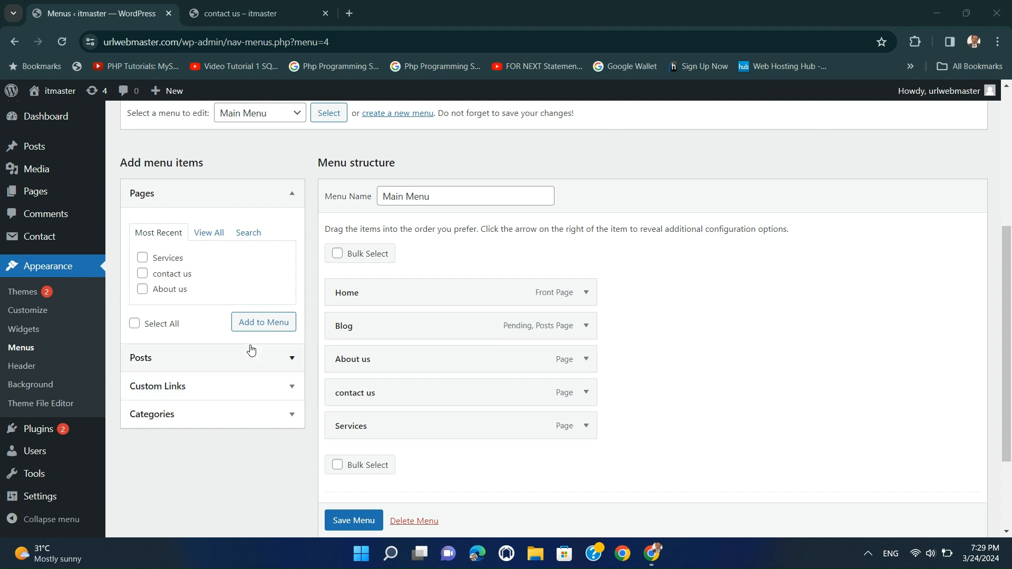
# Step: Return to the Dashboard home, leaving the Menus page without saving its pending changes
pyautogui.scroll(5, 189, 390)
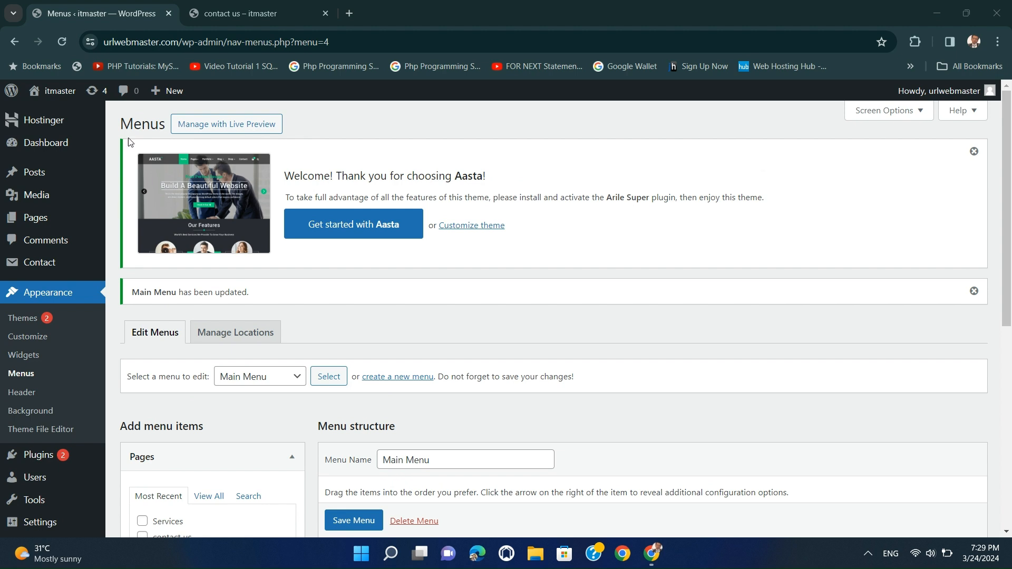
pyautogui.scroll(-1, 24, 140)
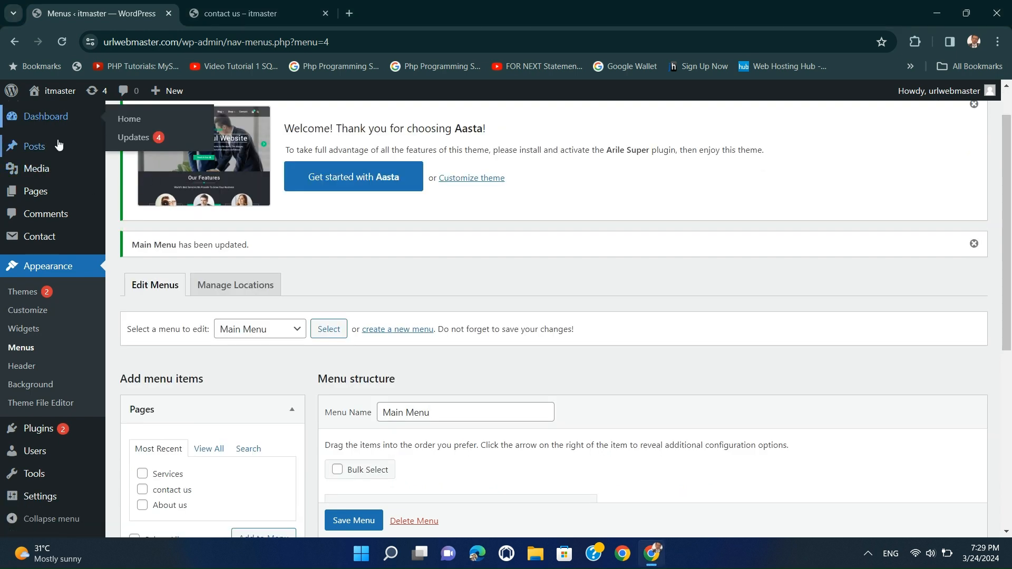
pyautogui.click(130, 119)
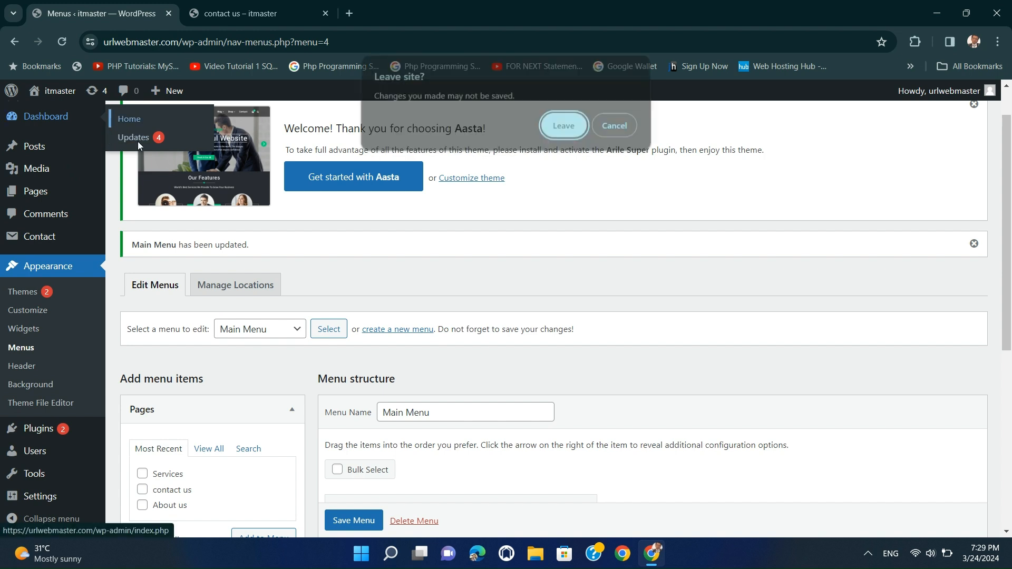
pyautogui.click(562, 125)
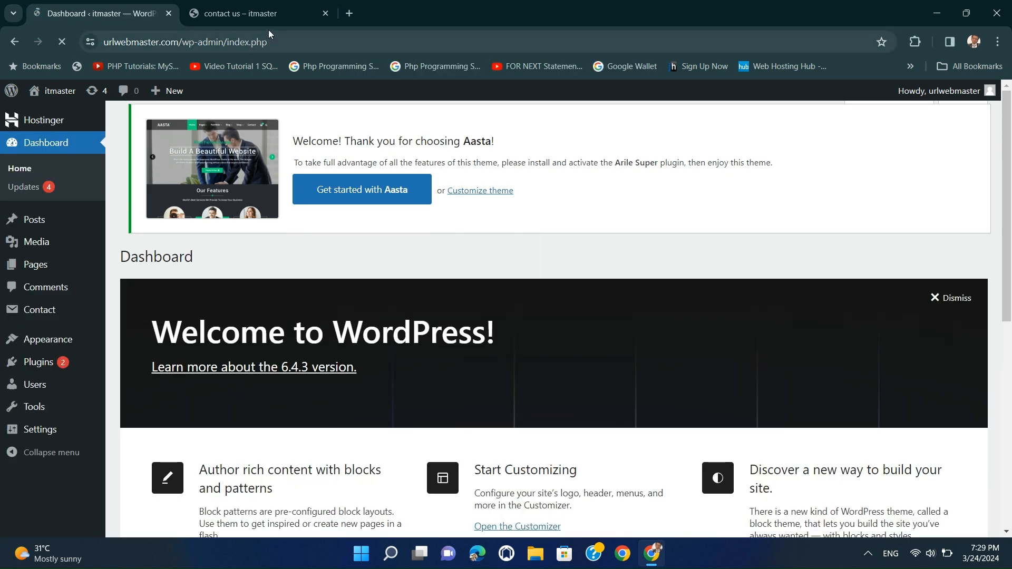
# Step: Open the live site's Home page in its tab, return to the WordPress dashboard and look through its overview sections
pyautogui.click(267, 16)
pyautogui.click(582, 170)
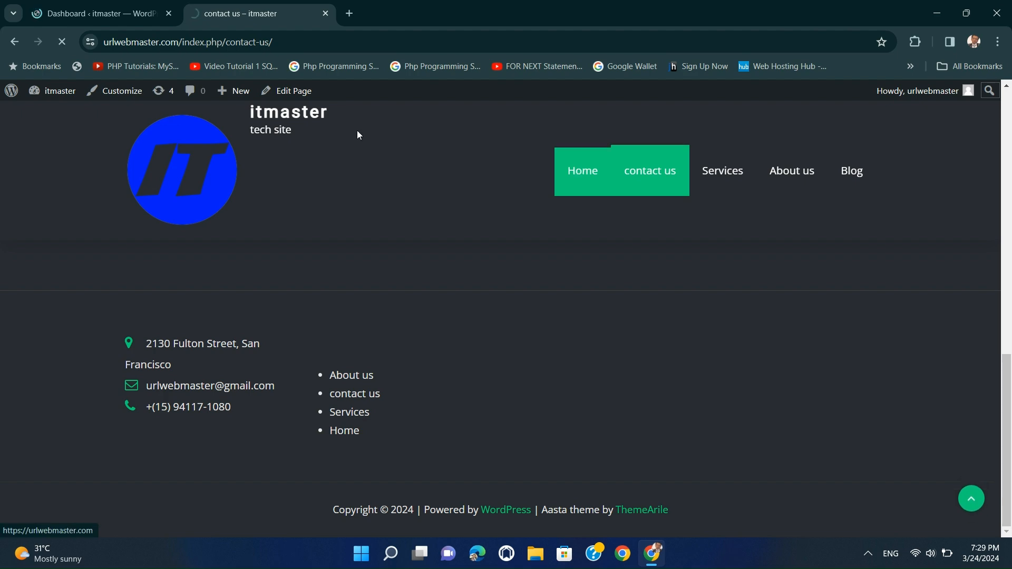
pyautogui.click(116, 19)
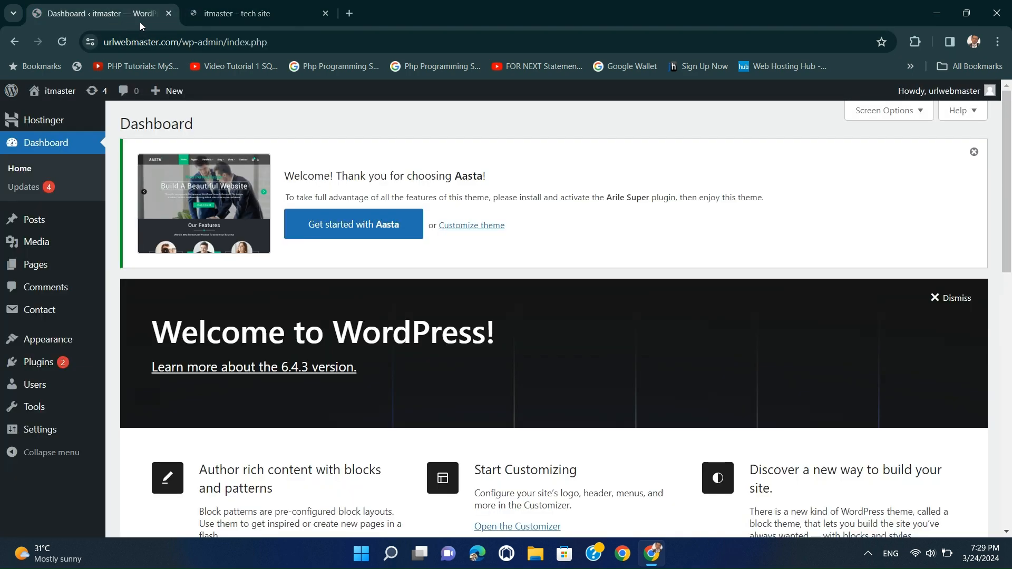
pyautogui.scroll(-2, 225, 379)
pyautogui.scroll(-10, 225, 380)
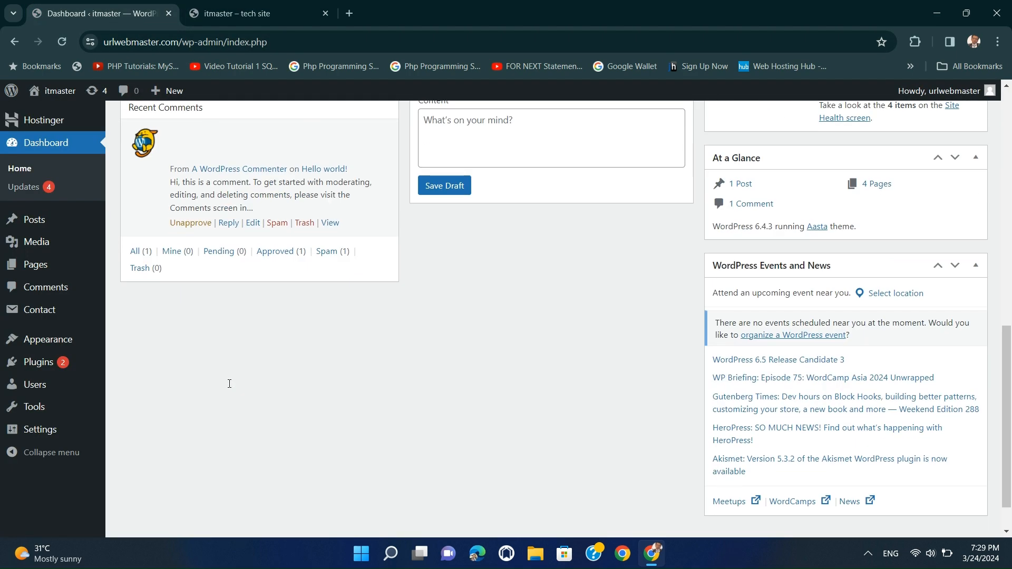
pyautogui.scroll(10, 229, 384)
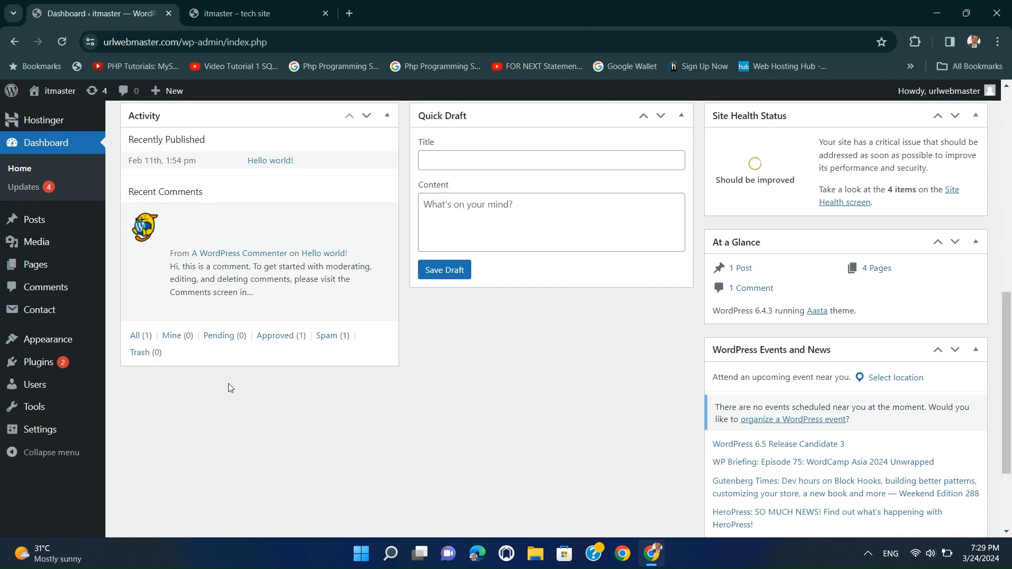
pyautogui.scroll(2, 229, 388)
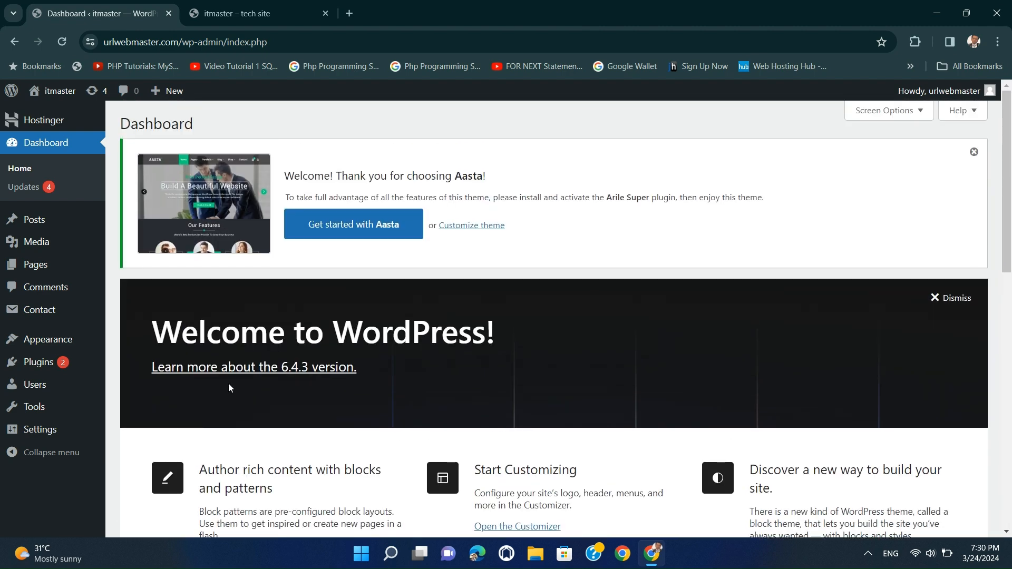